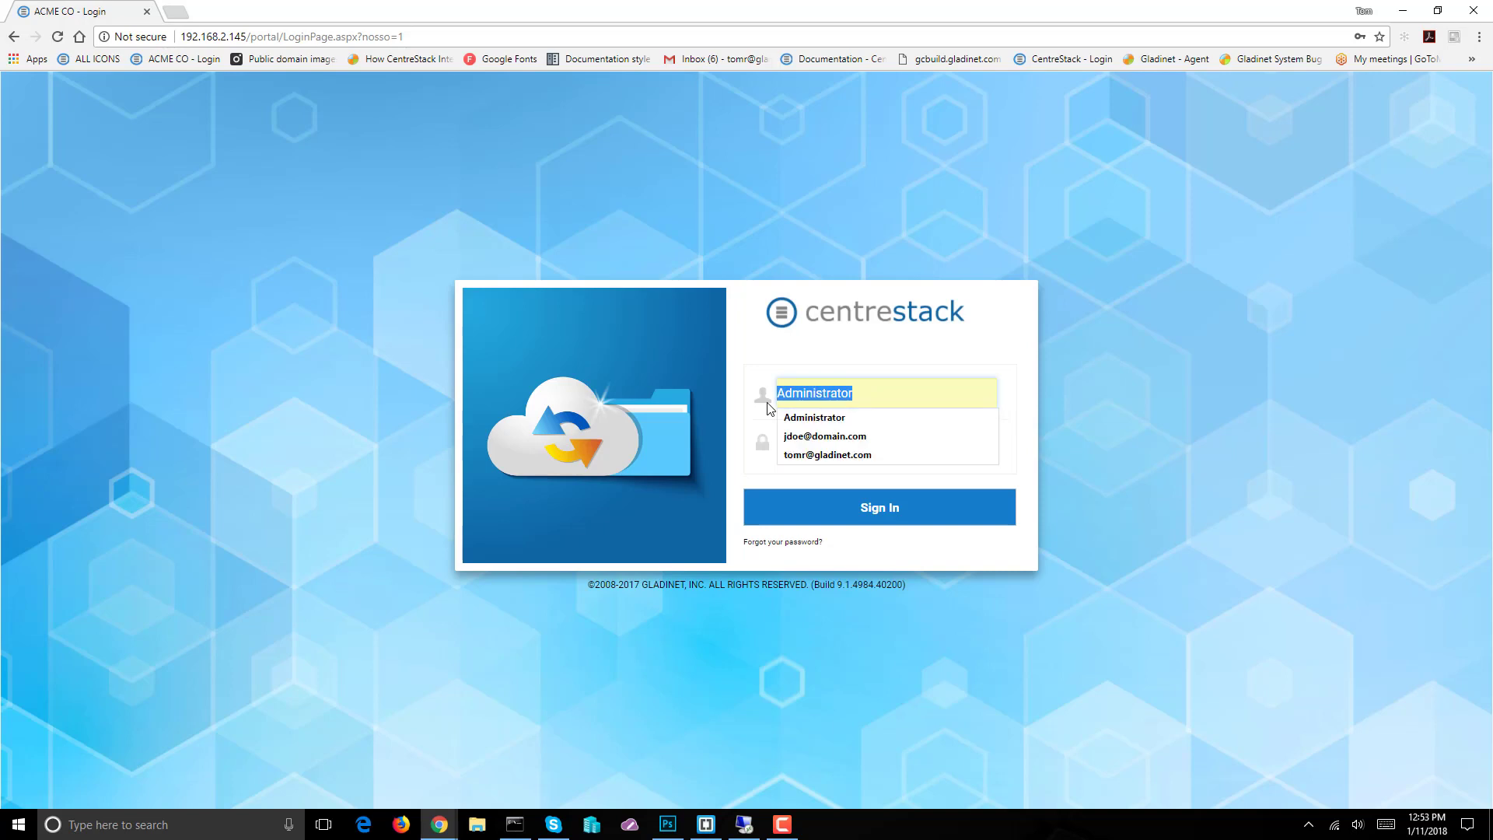
# Sign in to the CentreStack web portal with the saved administrator account from autofill
pyautogui.click(837, 436)
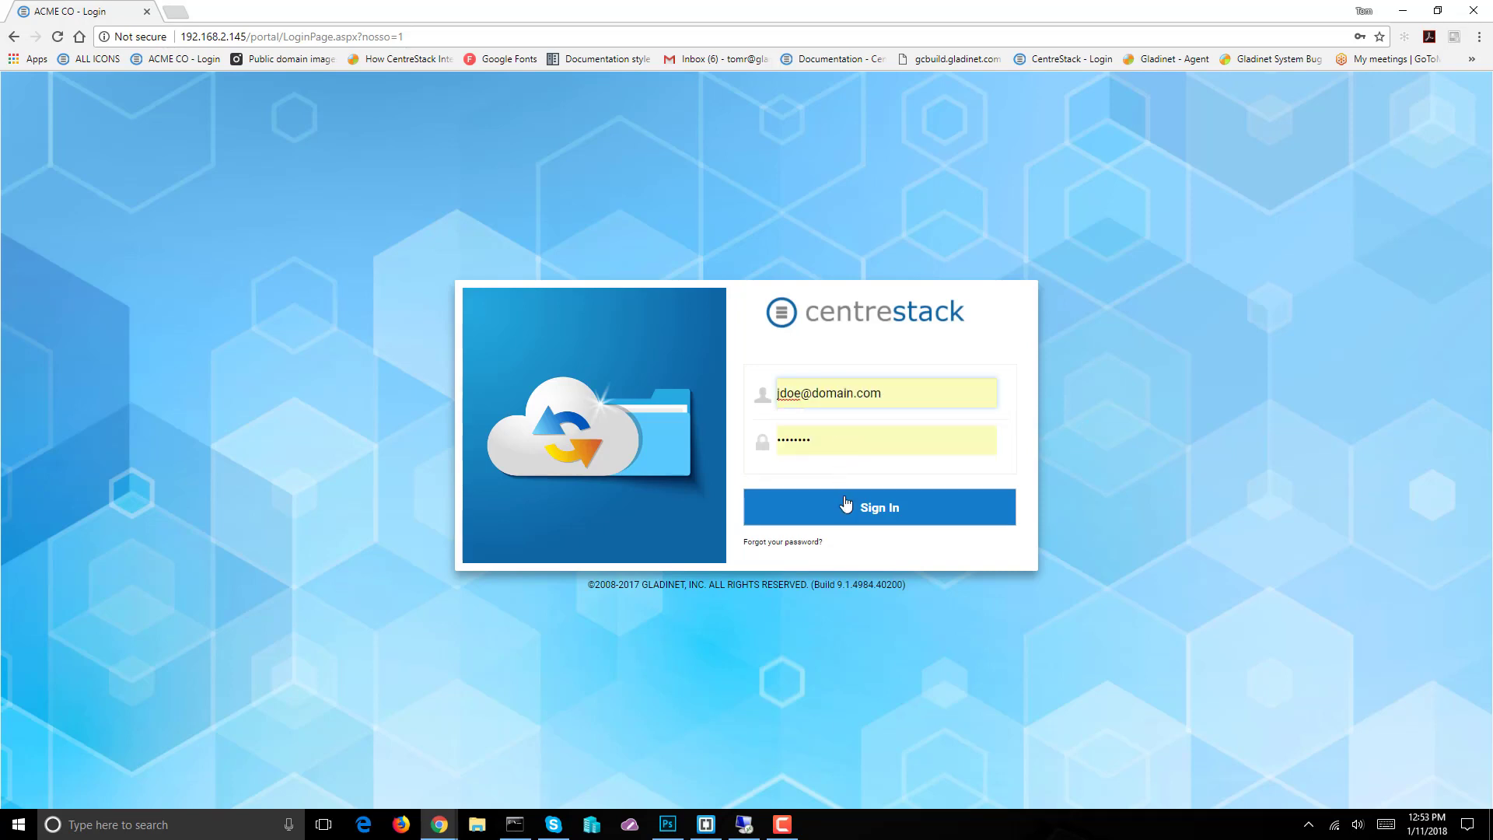
pyautogui.click(865, 514)
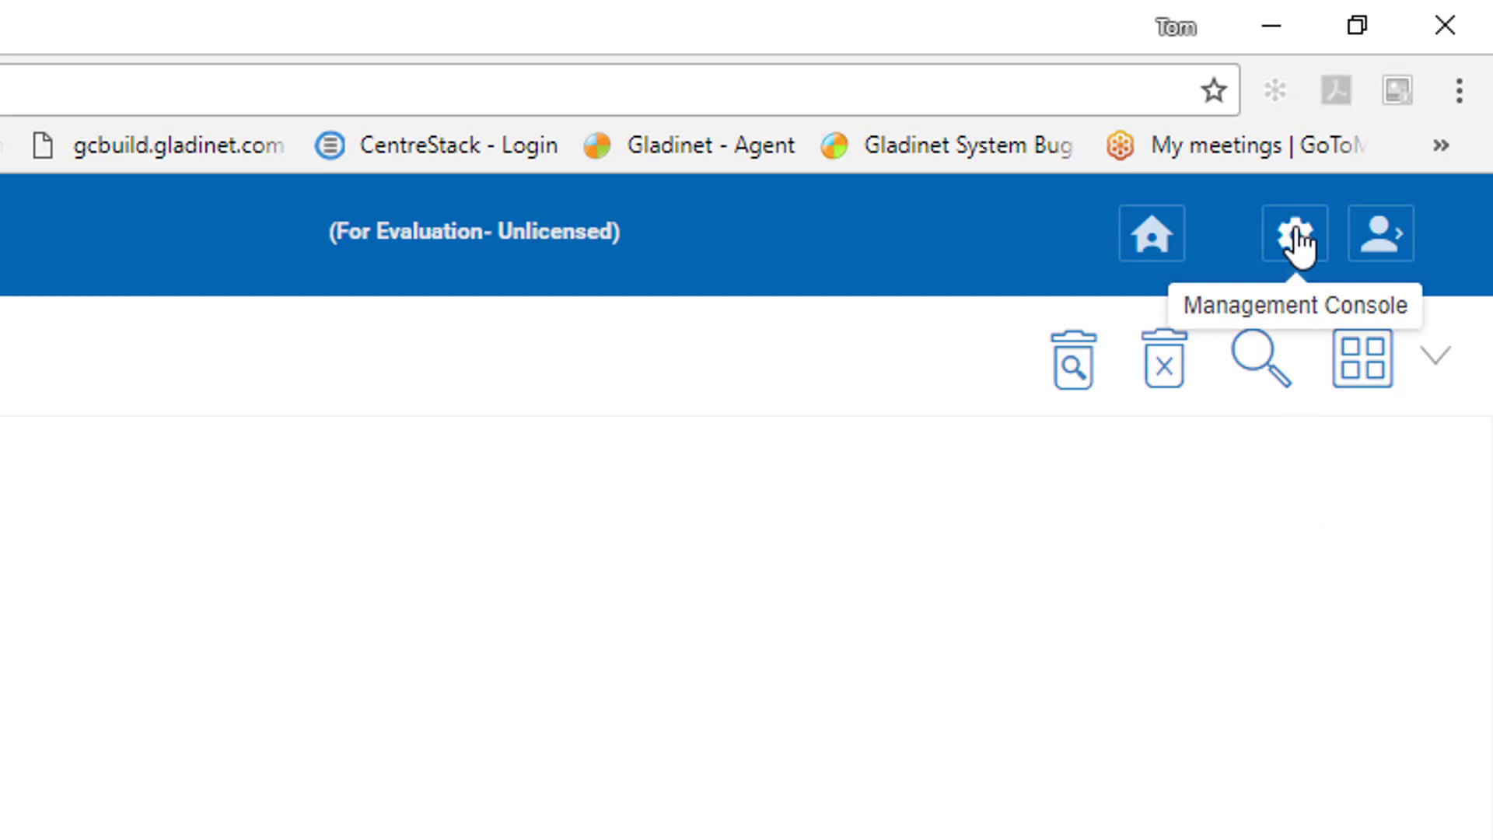
# Open the Management Console's Local Active Directory settings in edit mode
pyautogui.click(1297, 242)
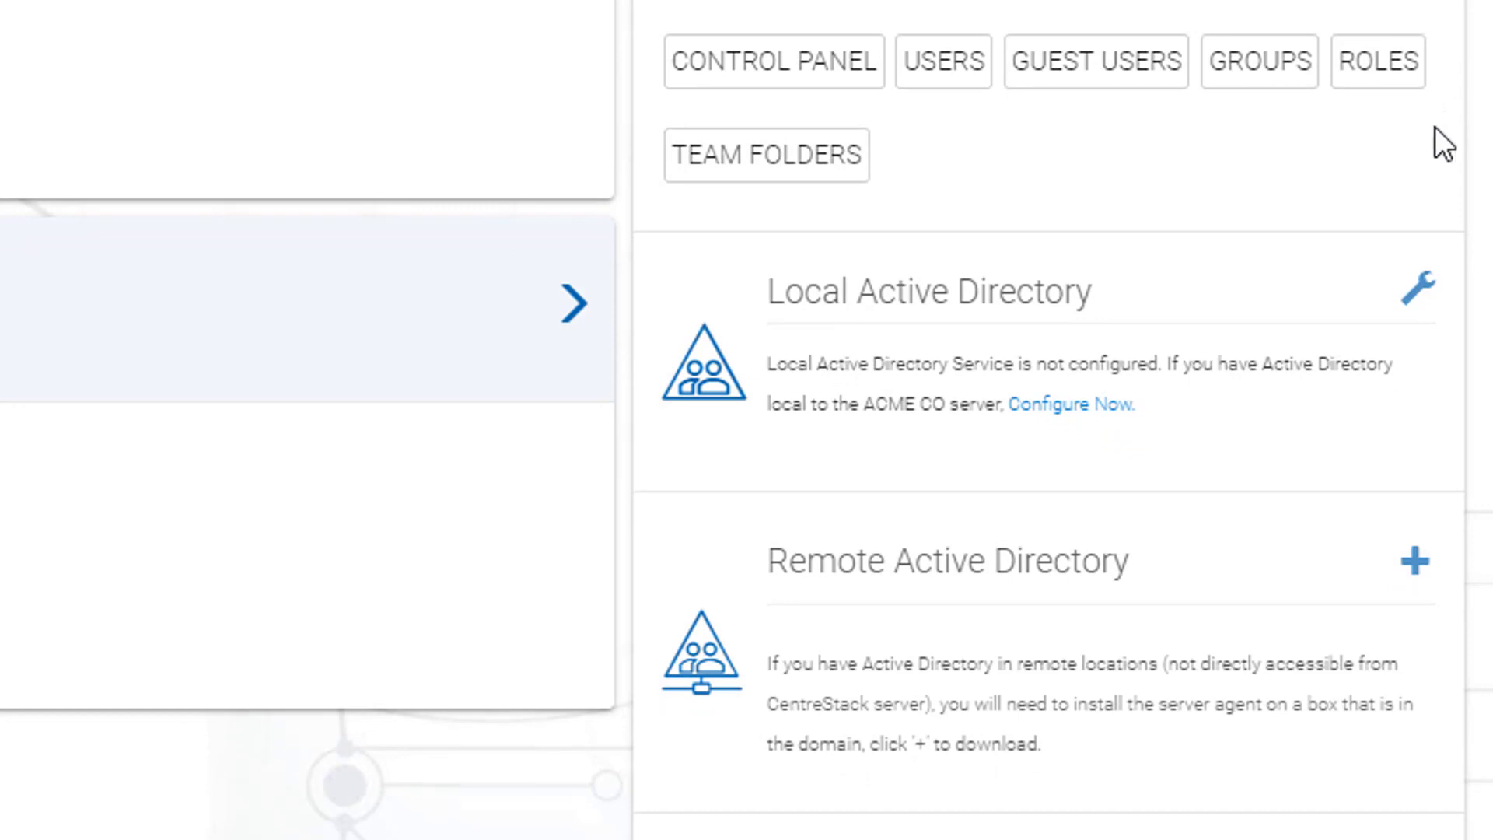
pyautogui.click(1413, 304)
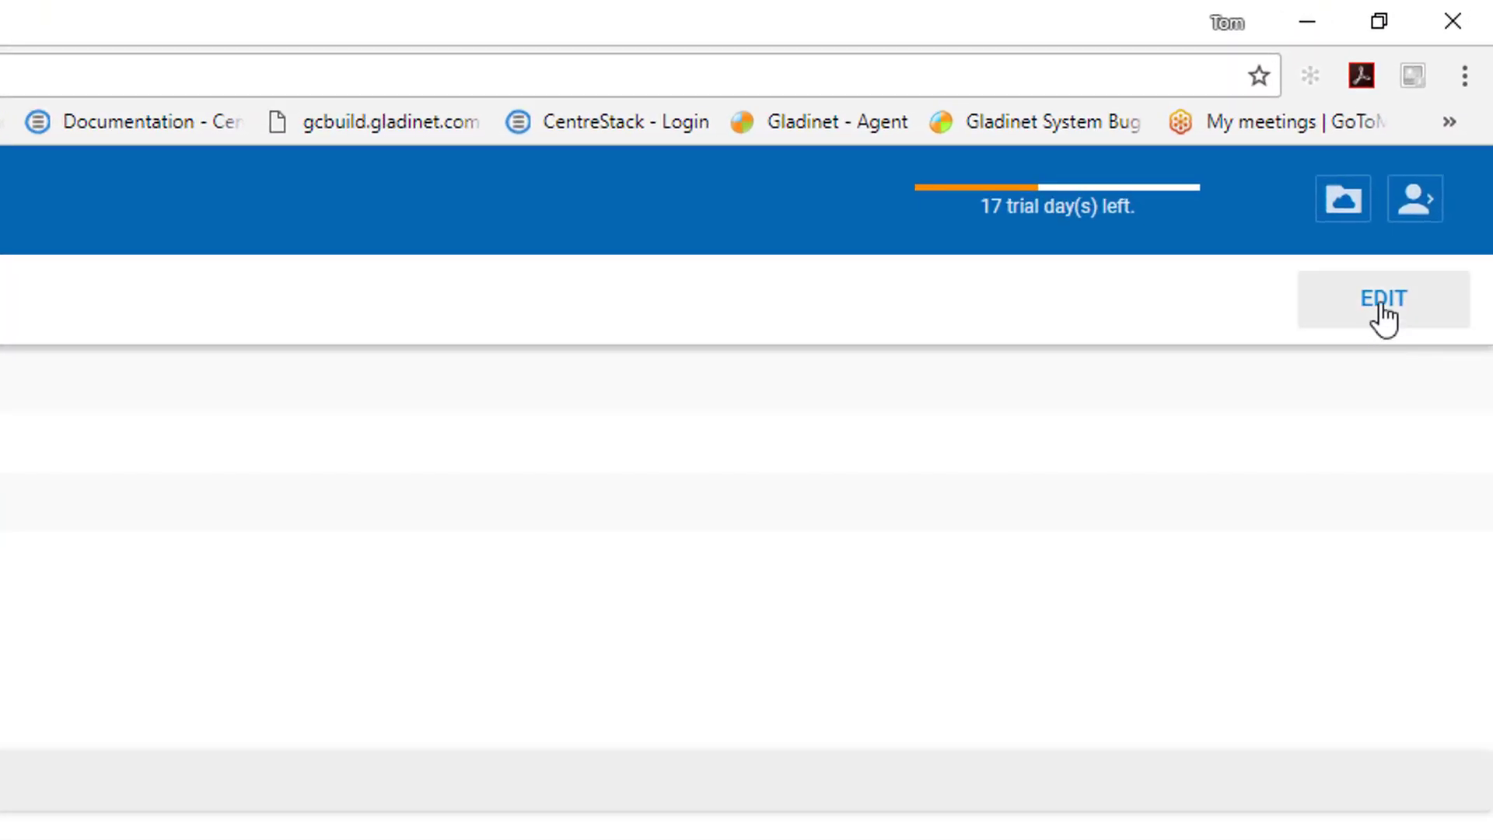
pyautogui.click(1381, 304)
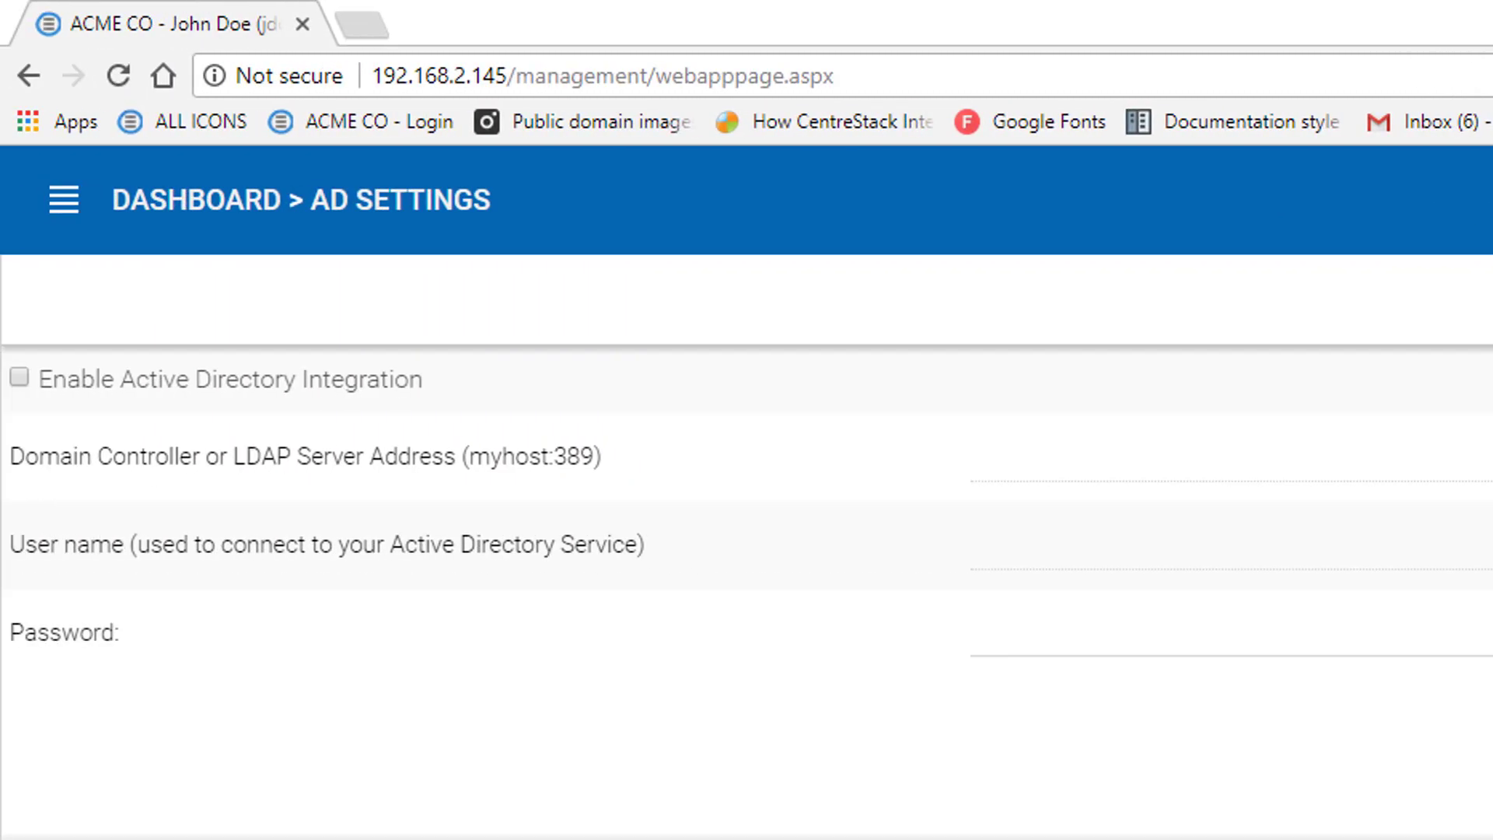
# Enable Active Directory integration with domain controller dc1, user Administrator and its password, and apply
pyautogui.click(17, 378)
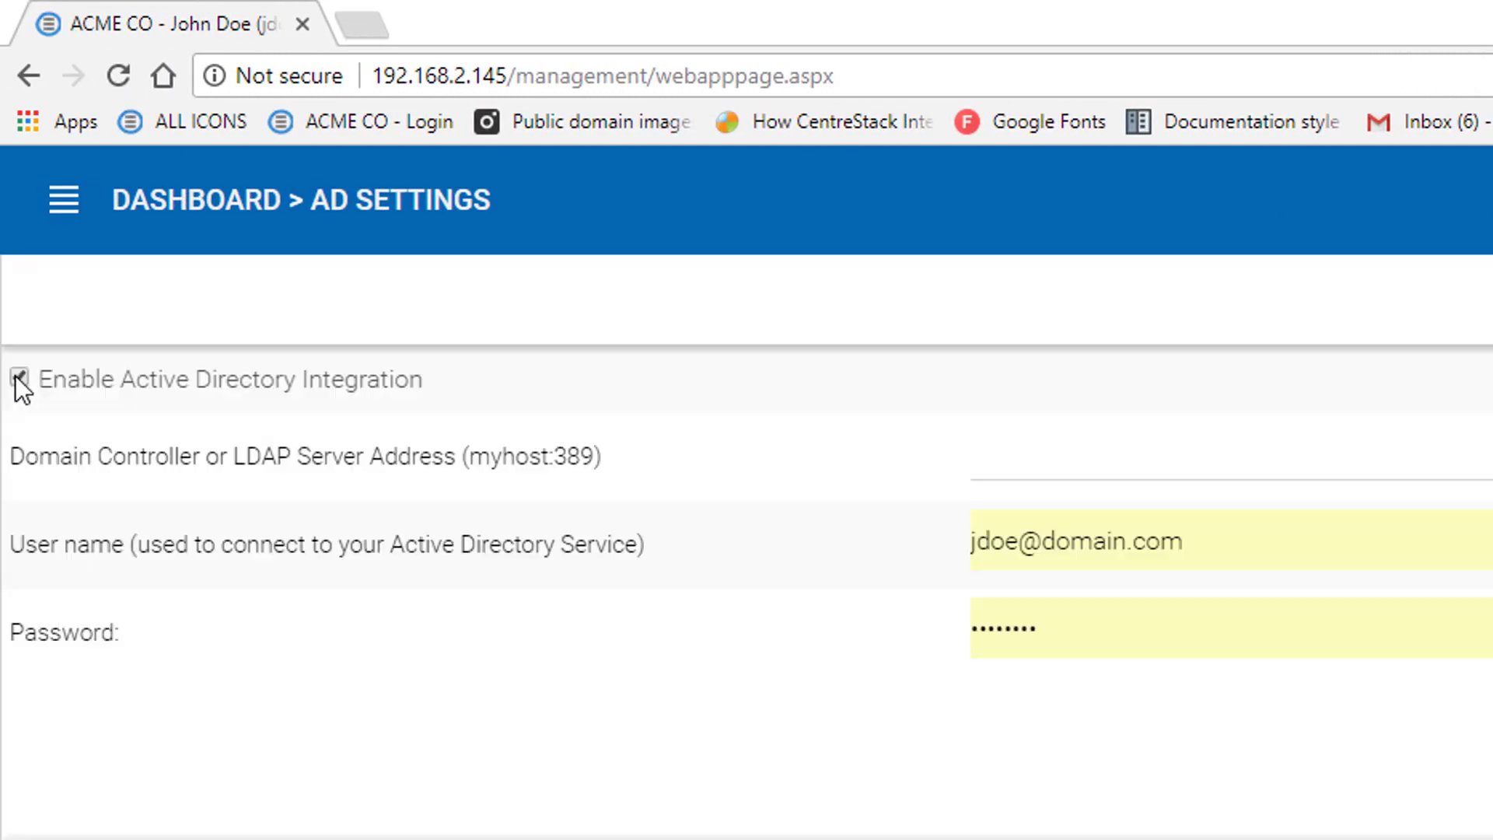
pyautogui.click(1018, 469)
pyautogui.write('d')
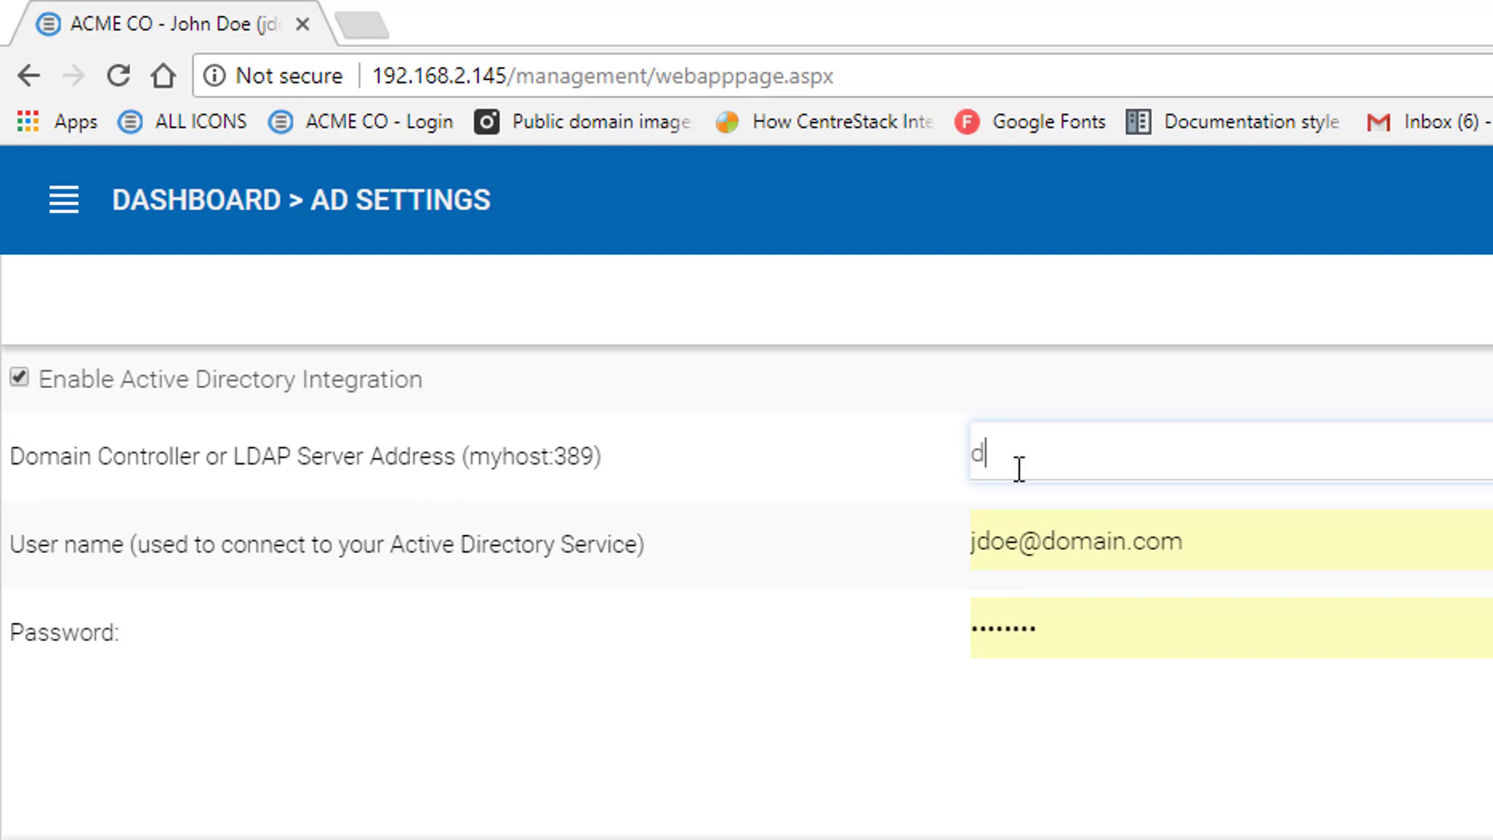
pyautogui.write('c1')
pyautogui.press('Tab')
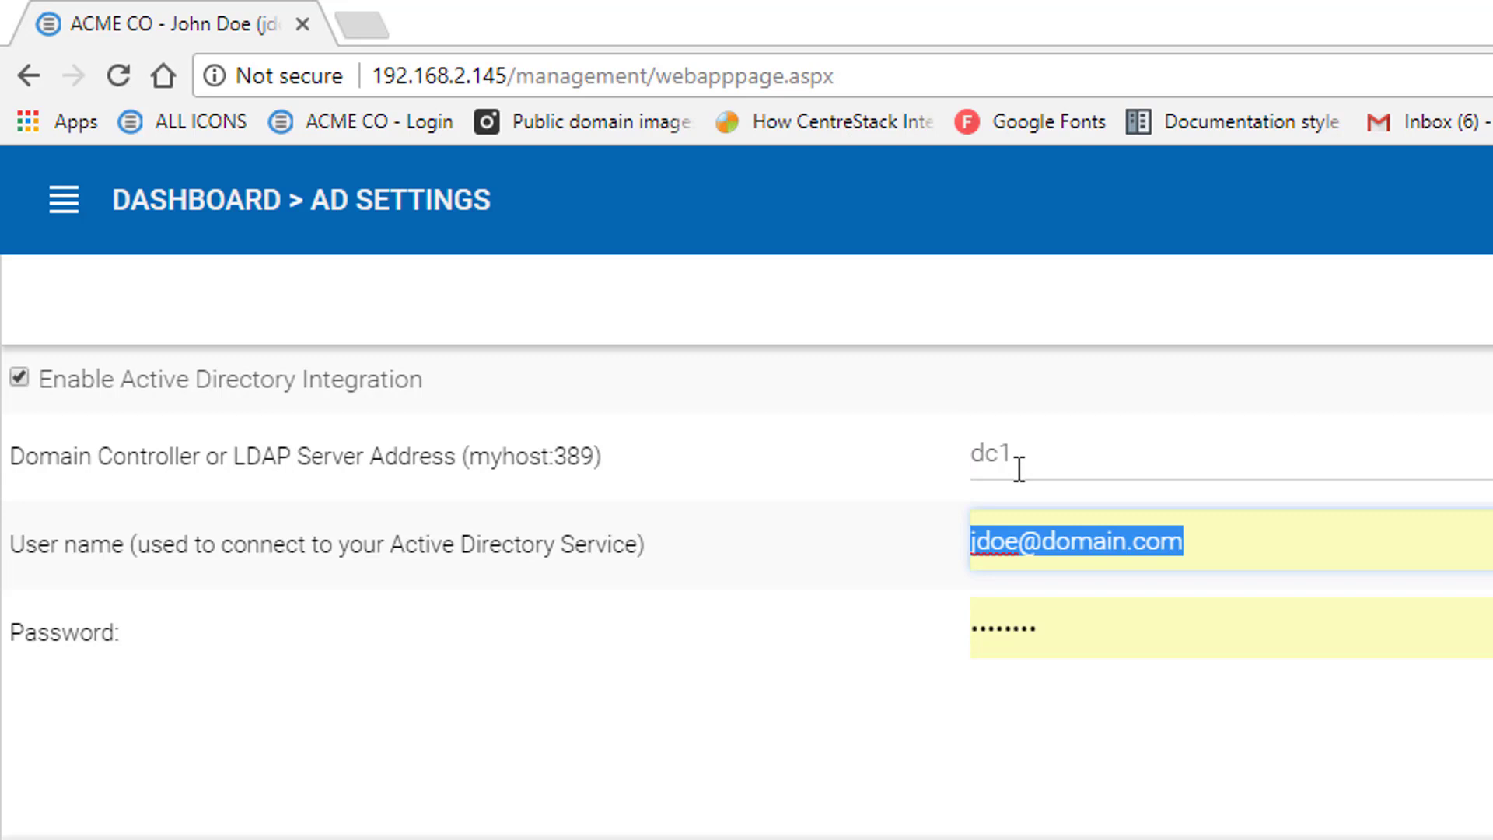
pyautogui.write('Adm')
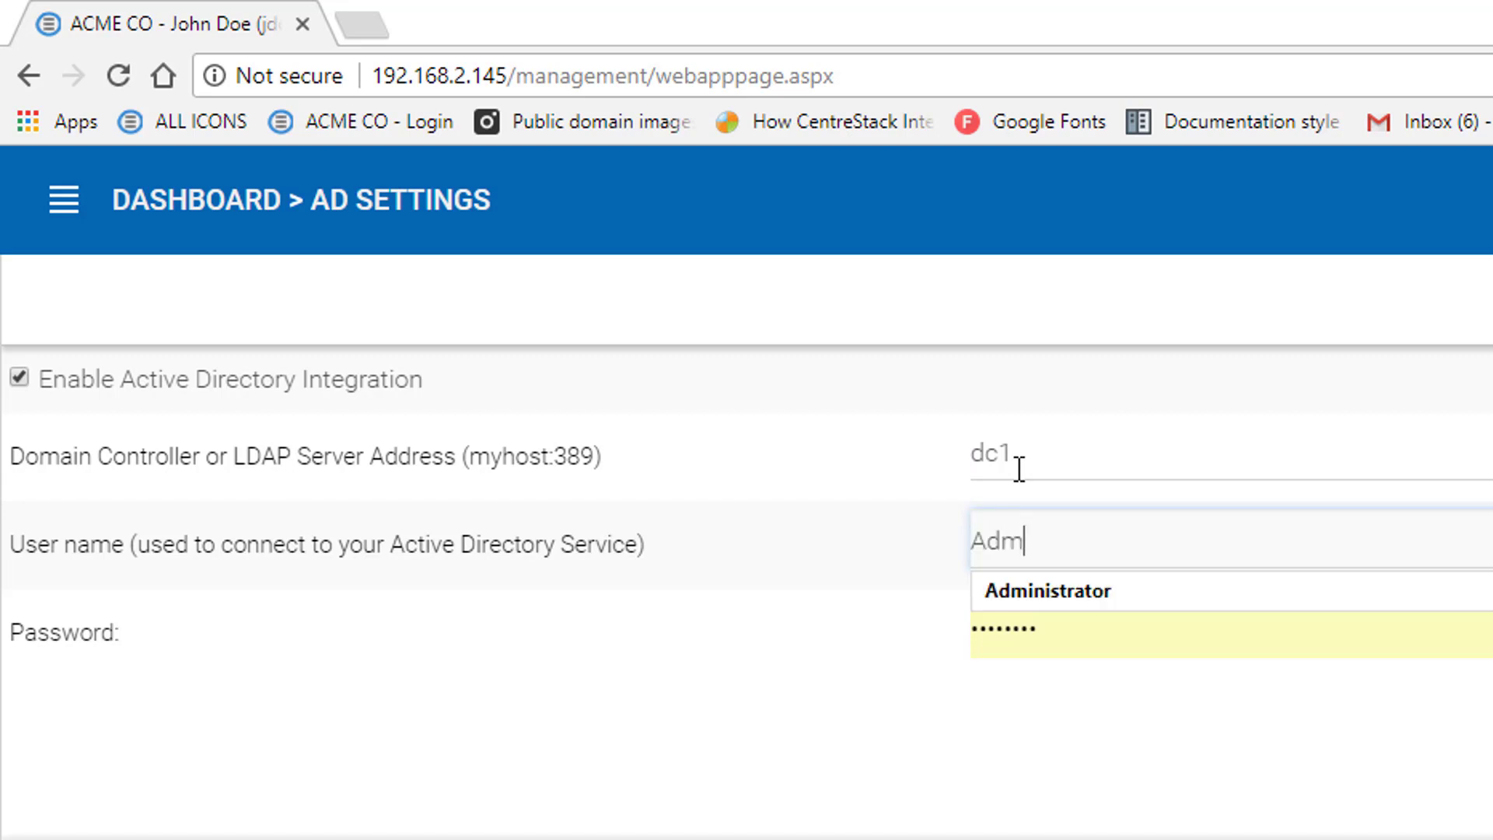
pyautogui.write('inistrator')
pyautogui.press('Tab')
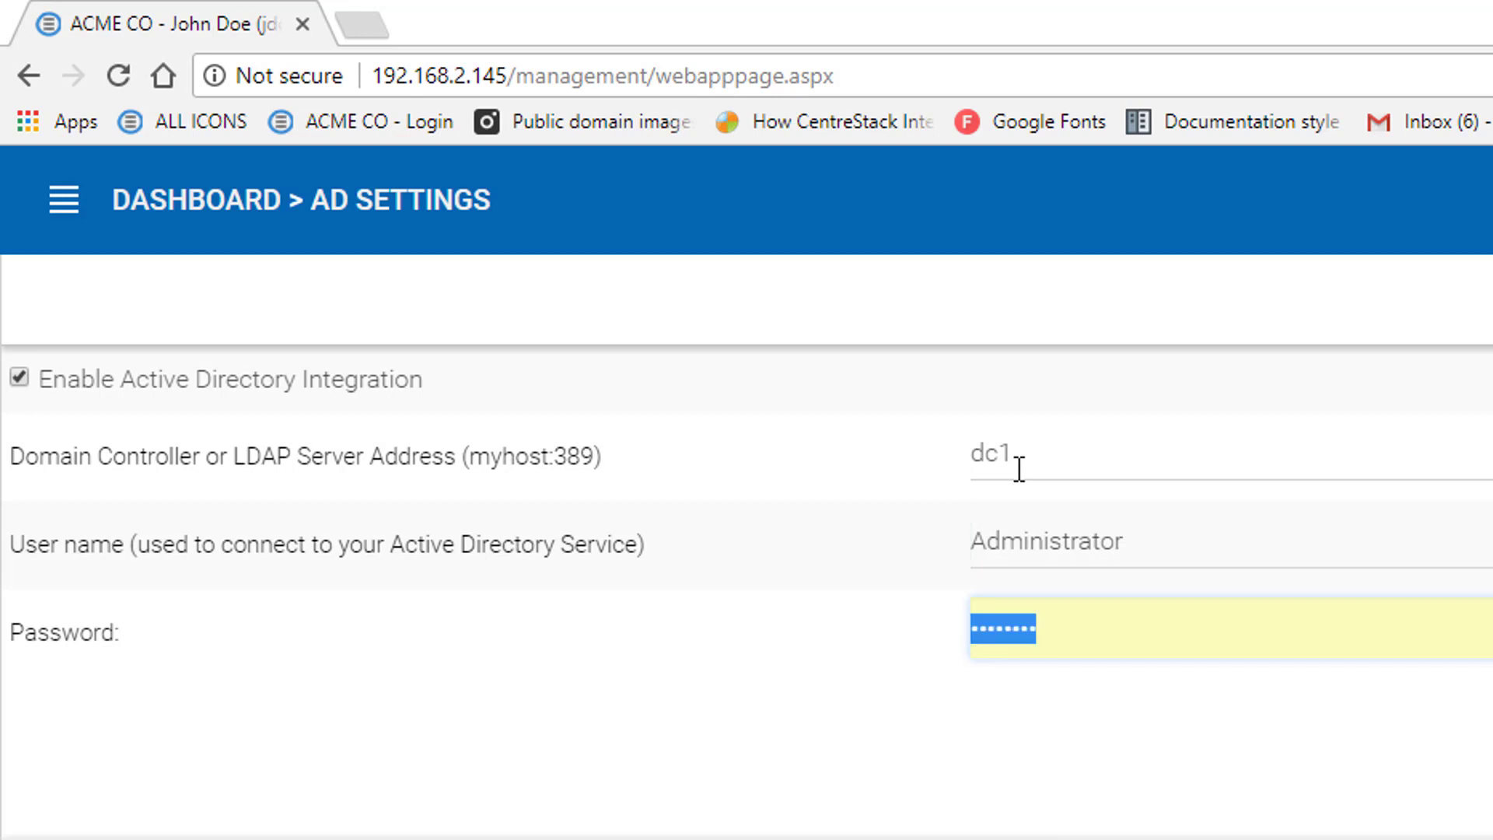
pyautogui.write('******')
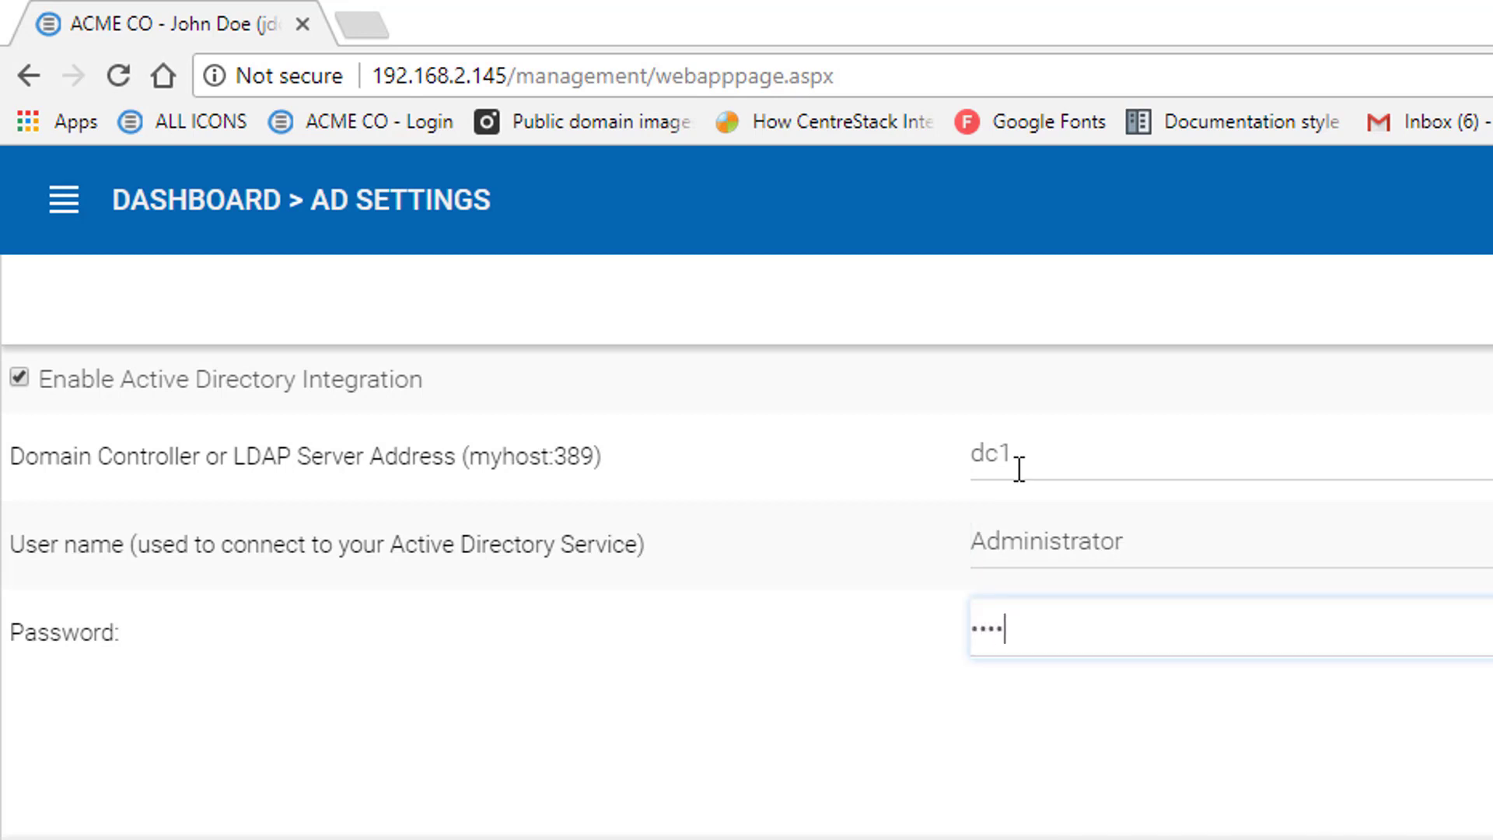
pyautogui.write('******')
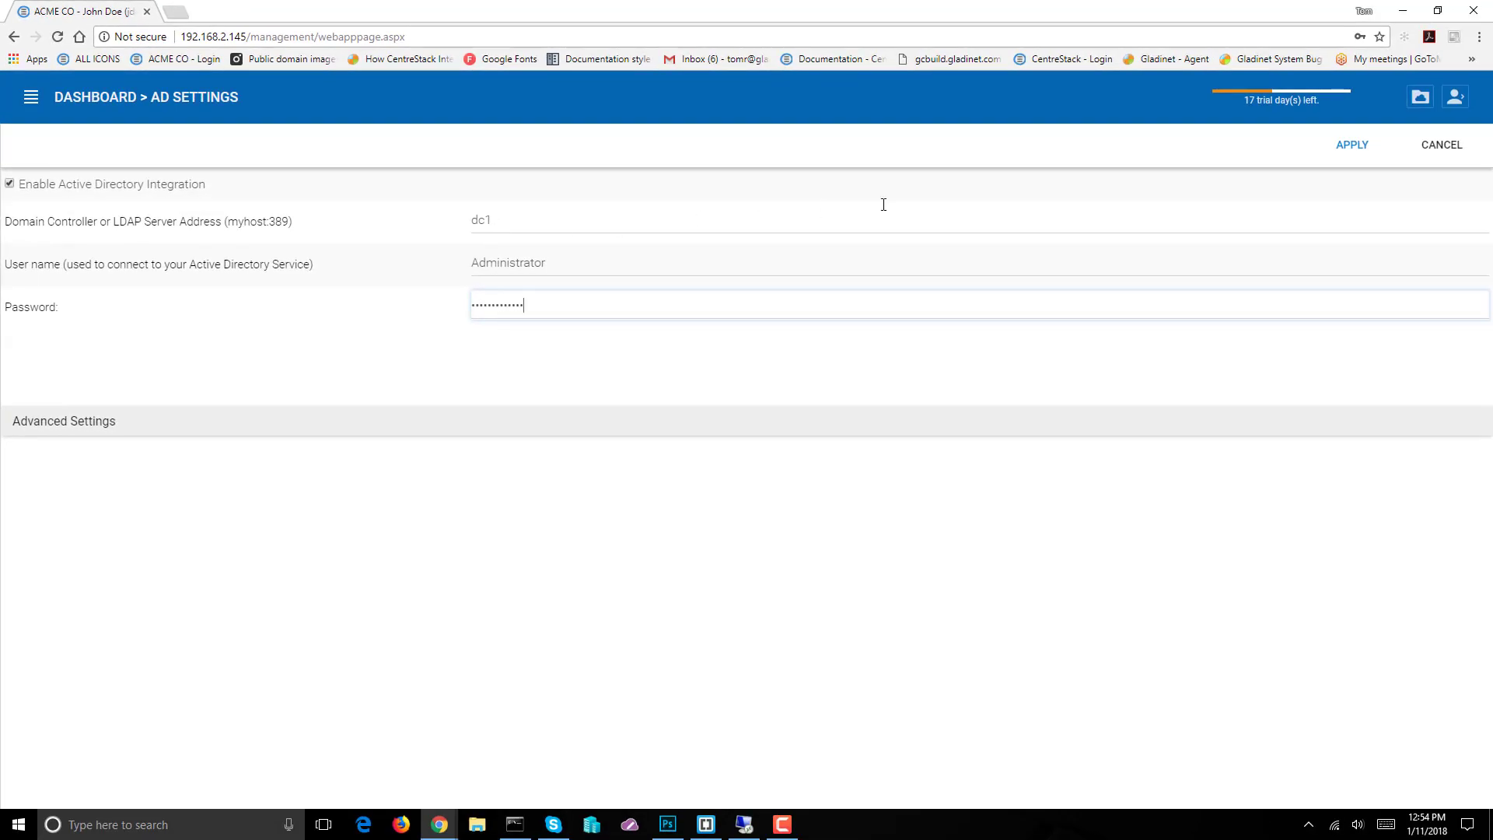
pyautogui.click(1351, 150)
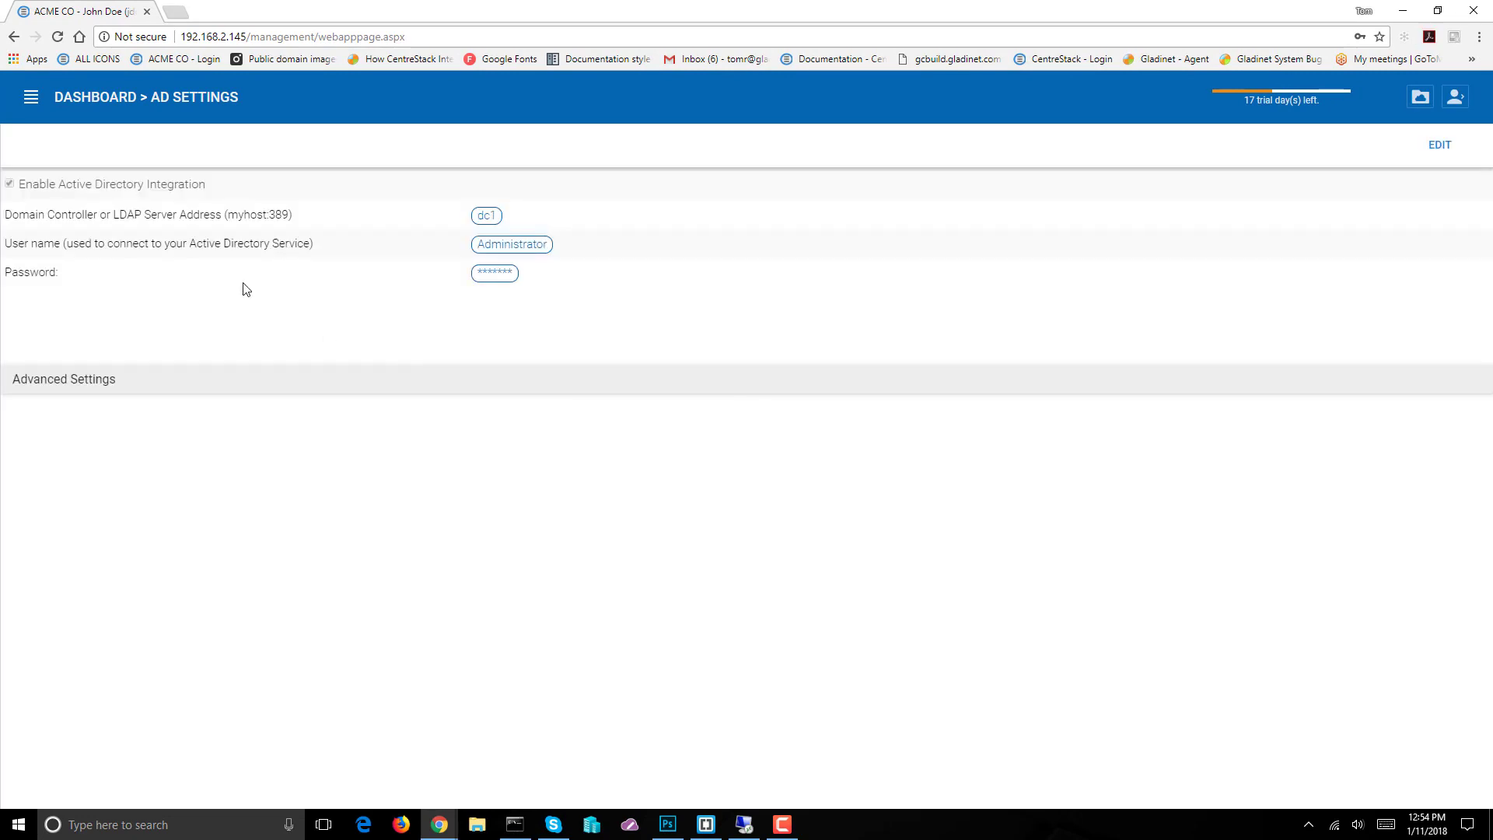
# Go to User Manager from the sidebar and start creating or migrating a user
pyautogui.click(31, 97)
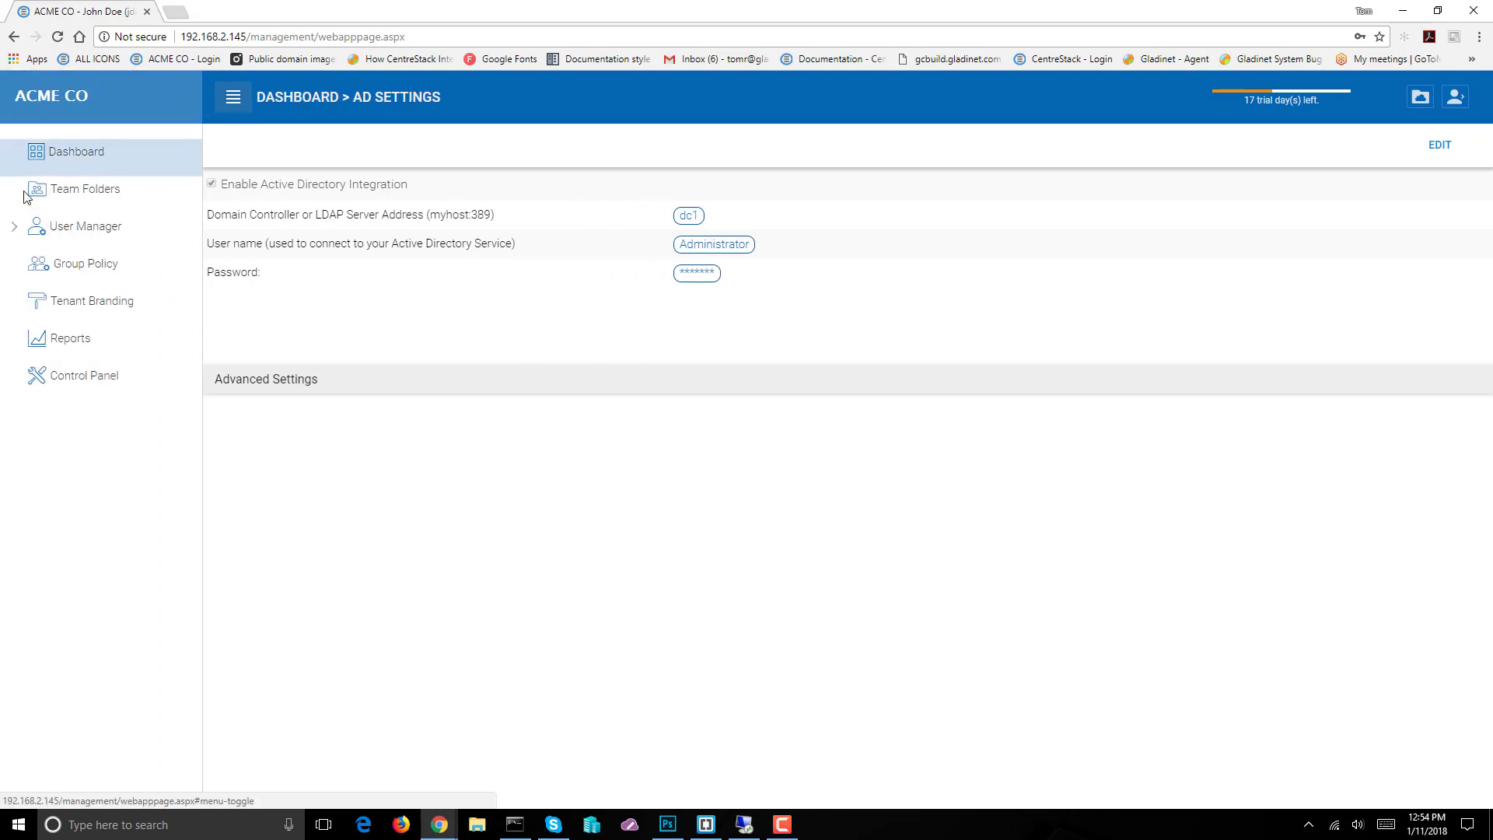
pyautogui.click(69, 237)
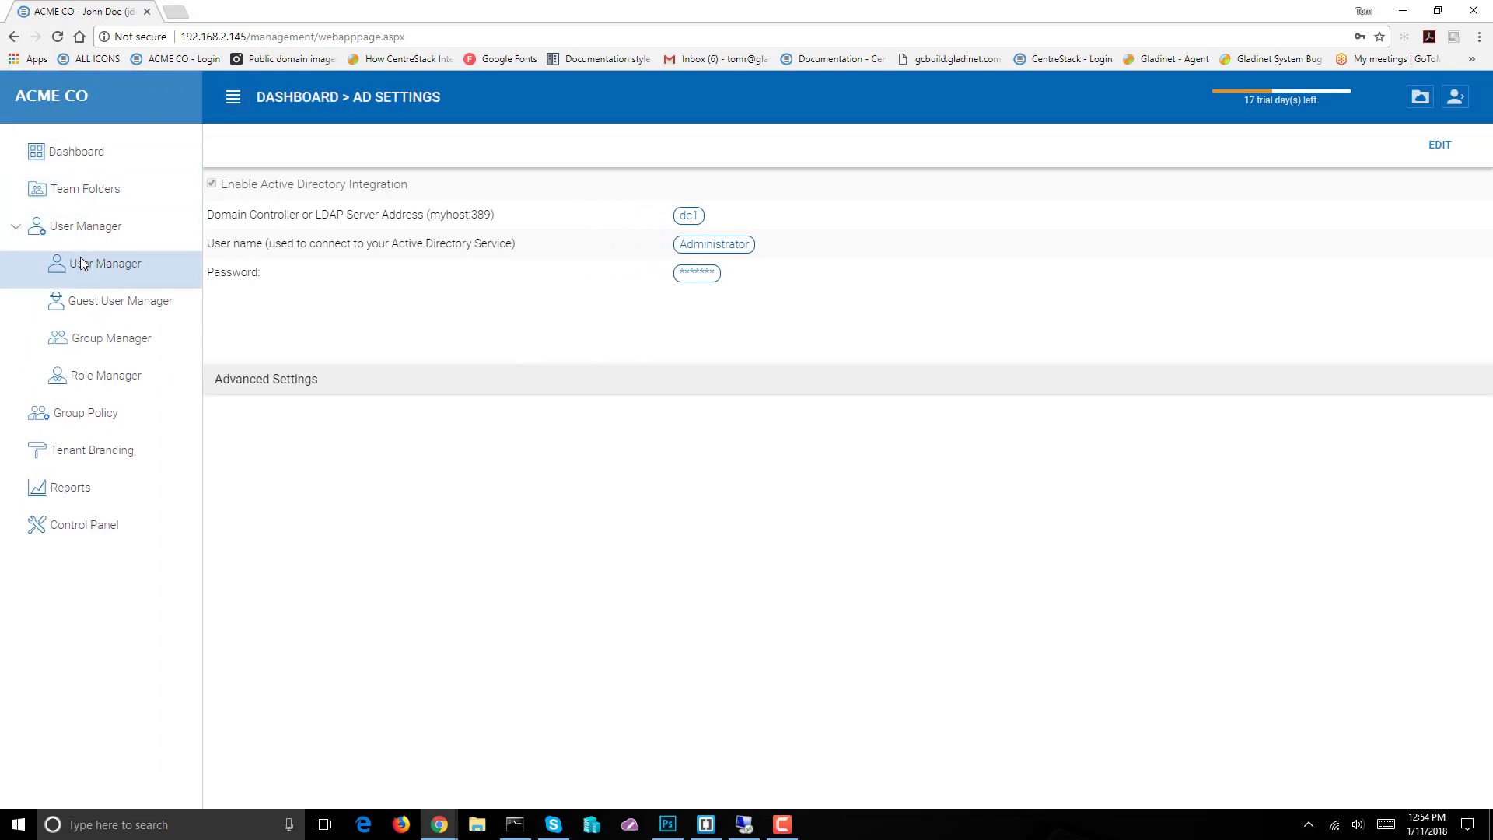
pyautogui.click(90, 265)
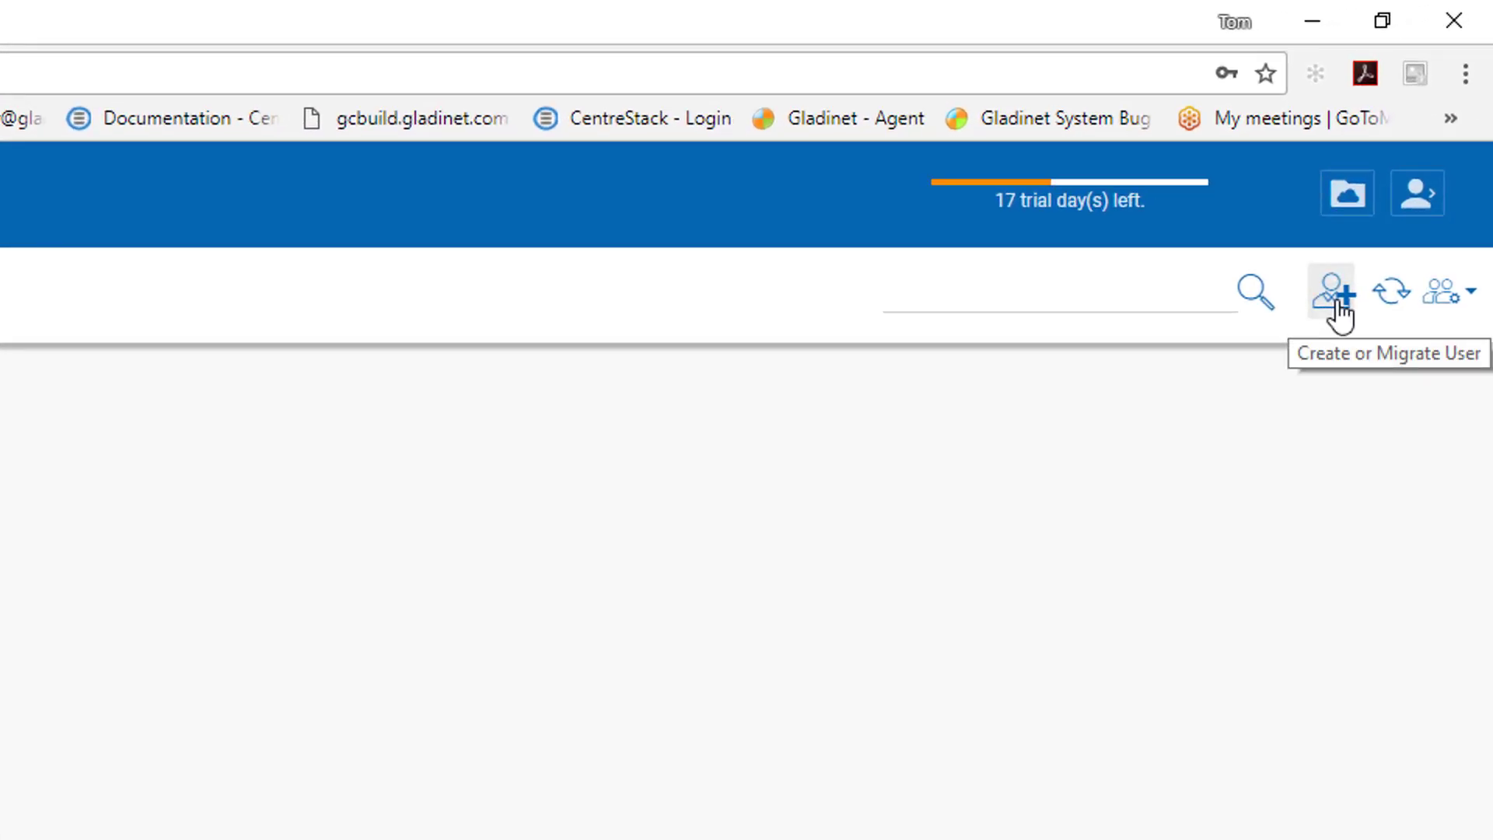
pyautogui.click(1468, 300)
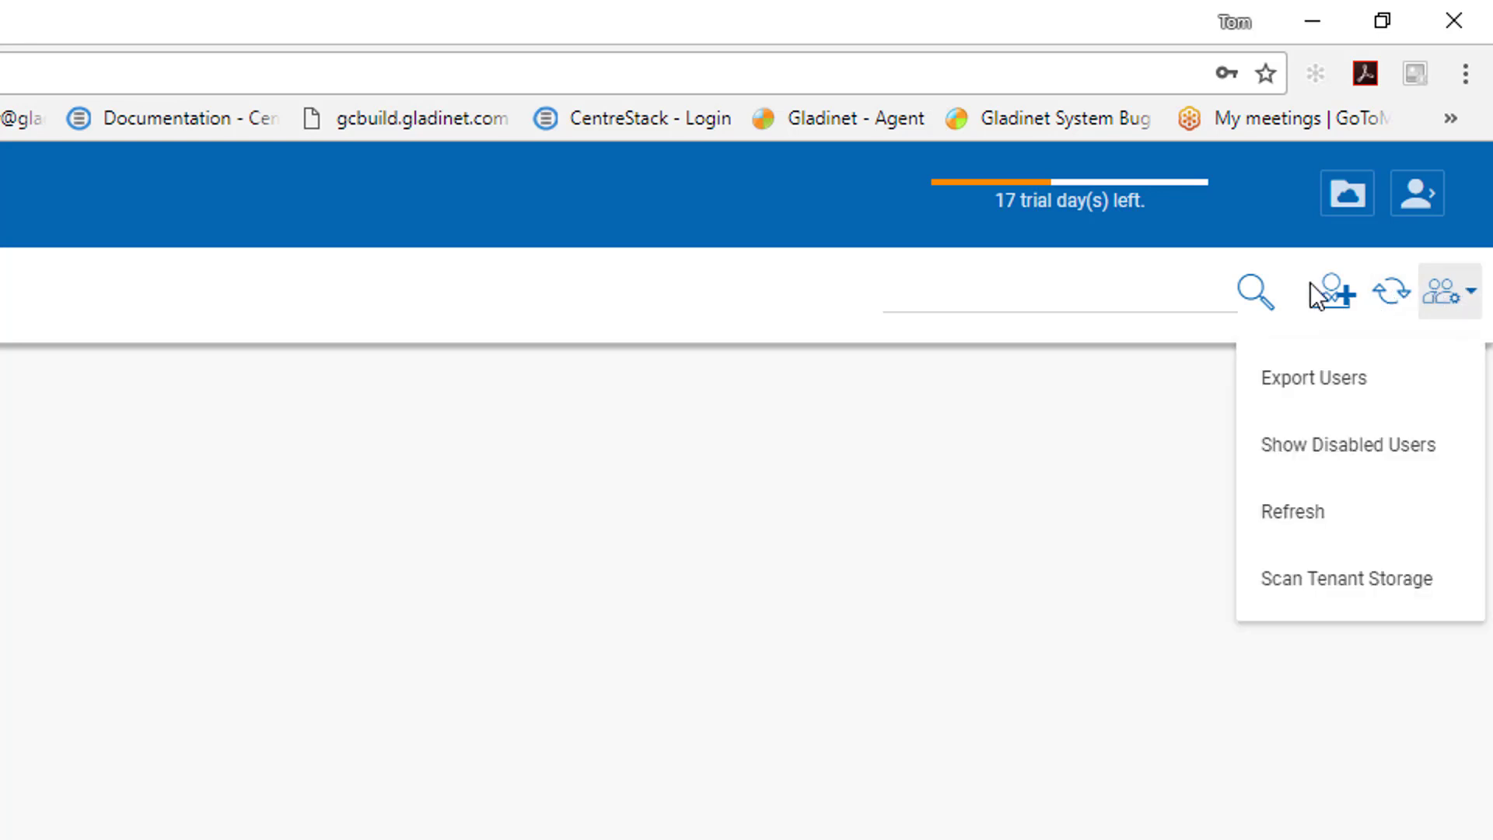
pyautogui.click(1341, 296)
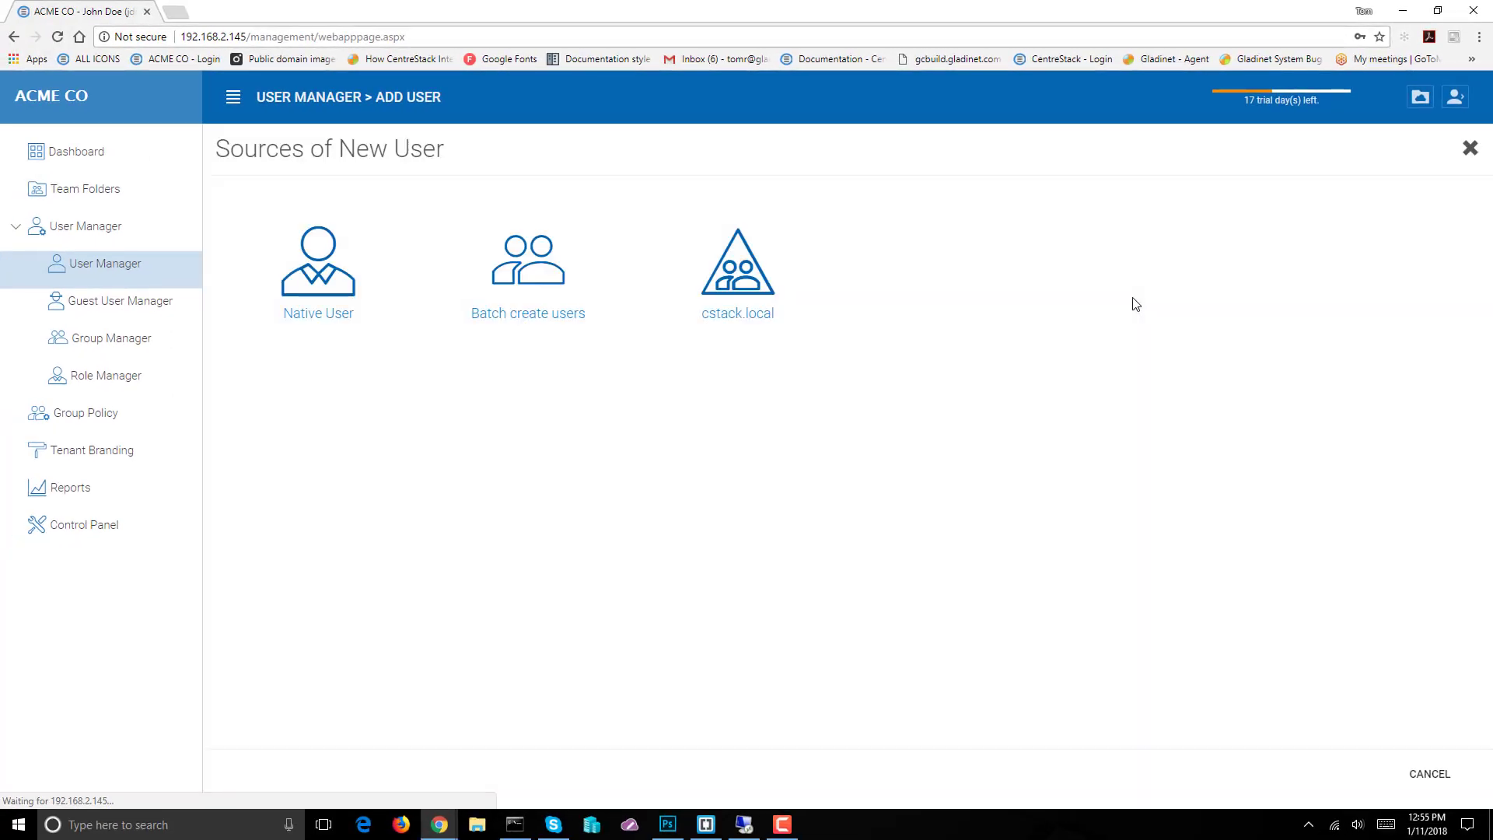
# Pick cstack local as source, select all three users in the trTest unit, and continue
pyautogui.click(748, 283)
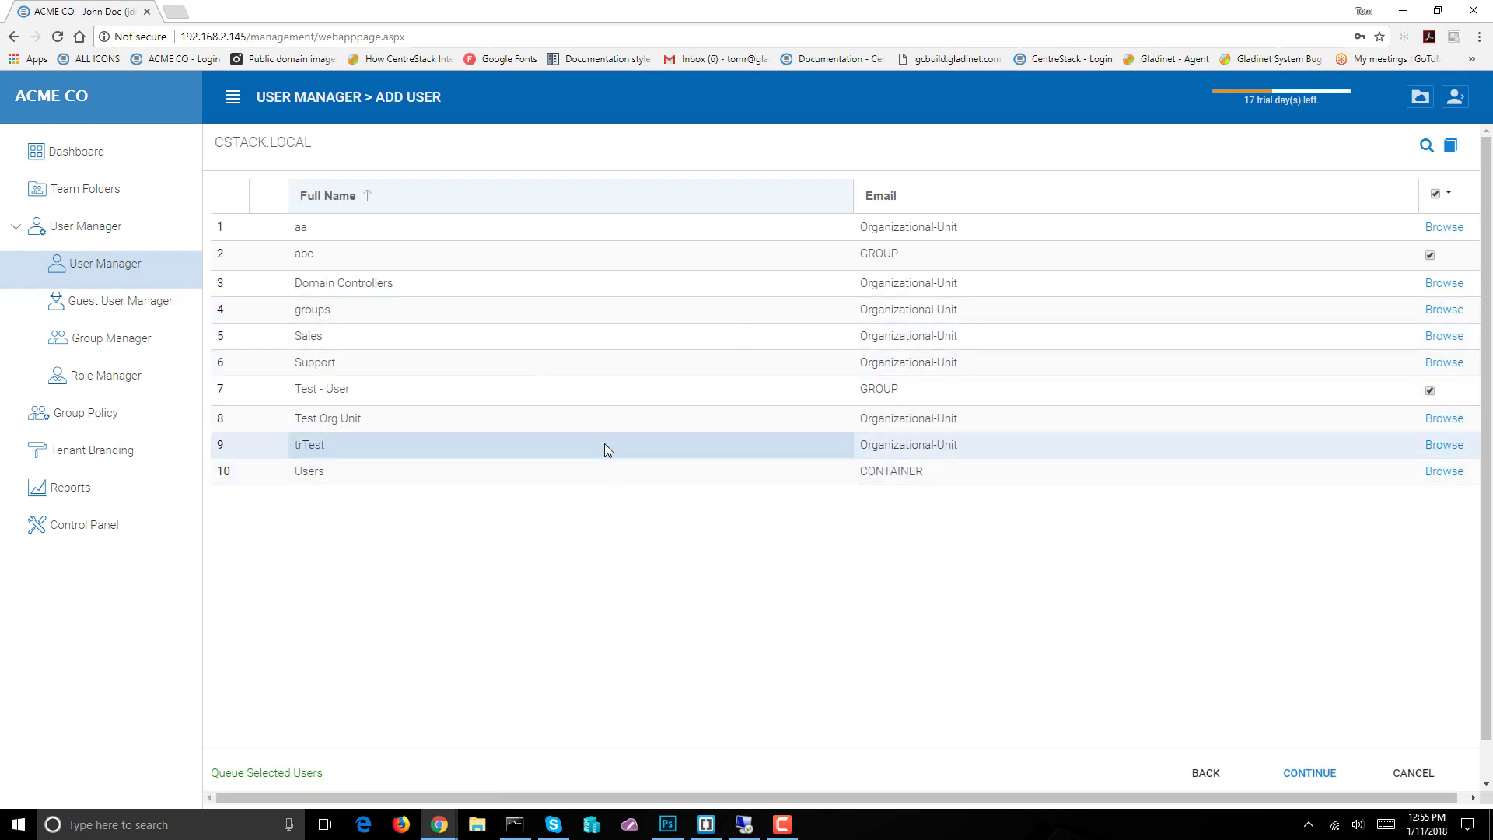
pyautogui.click(1445, 445)
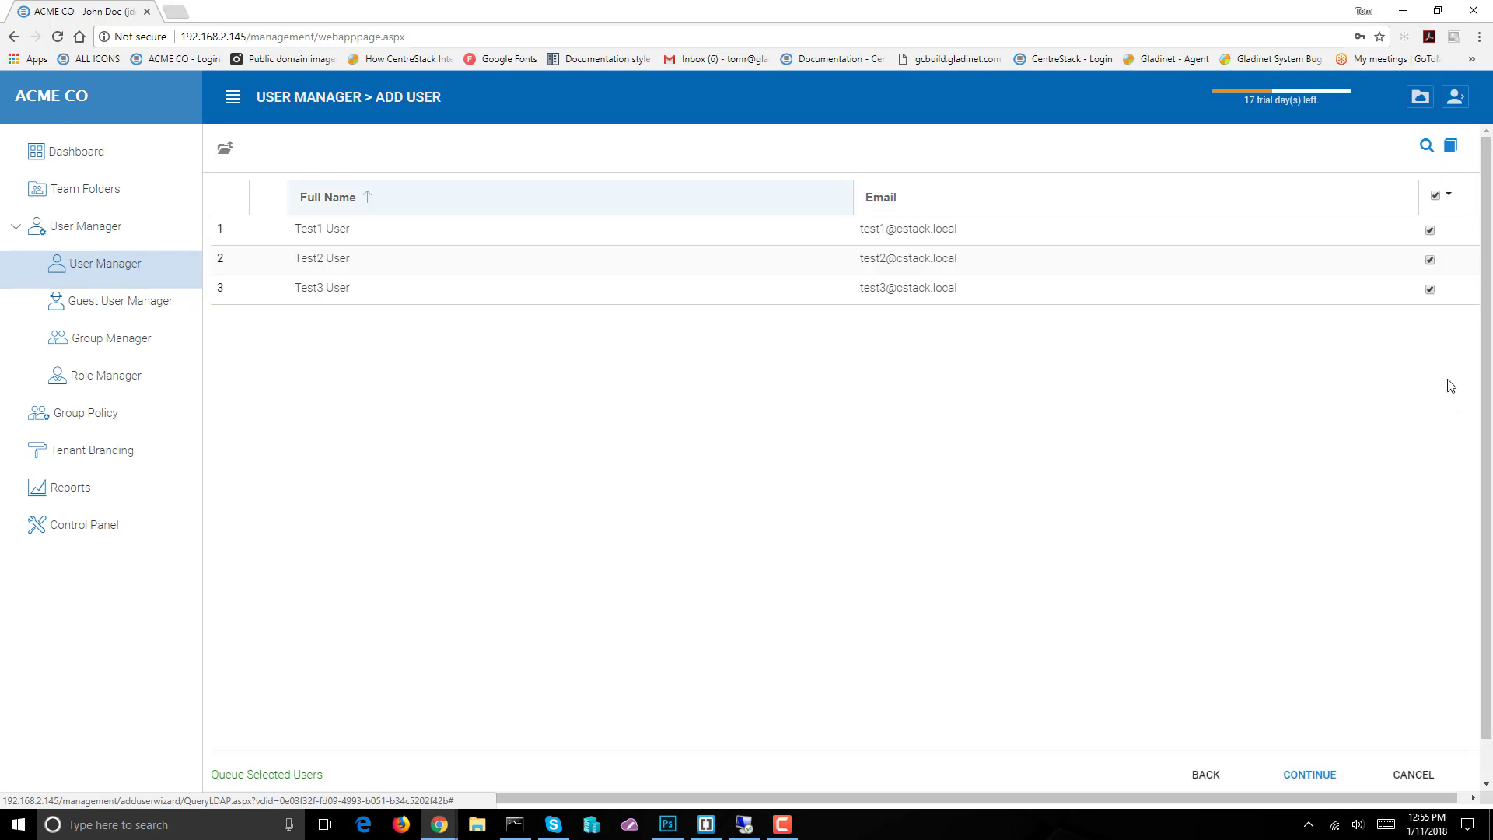
pyautogui.click(1436, 196)
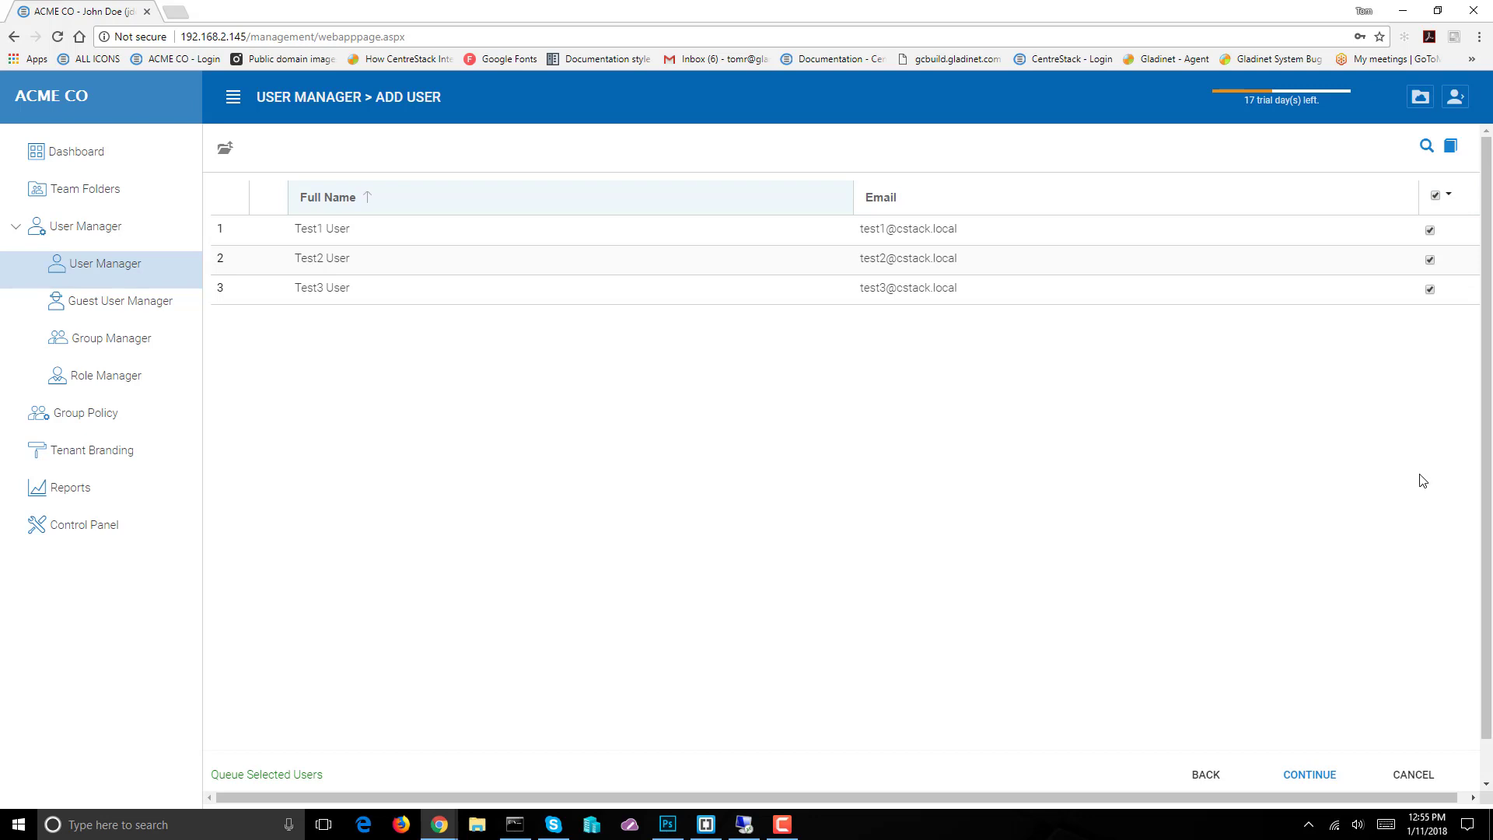
pyautogui.click(1311, 782)
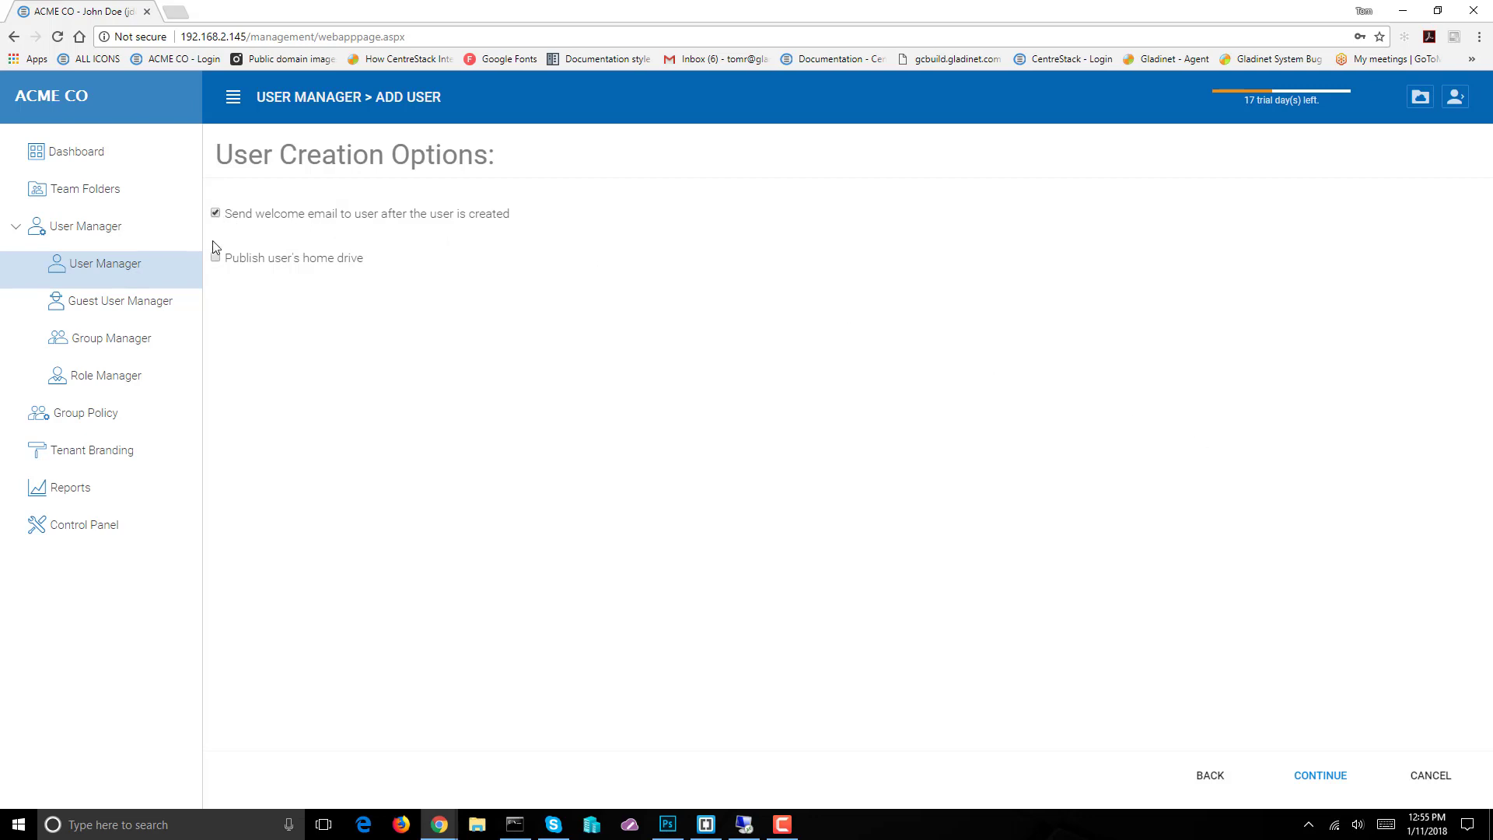
# Grant the imported users read/write on MyShared Files and Pictures and commit their creation
pyautogui.click(1317, 782)
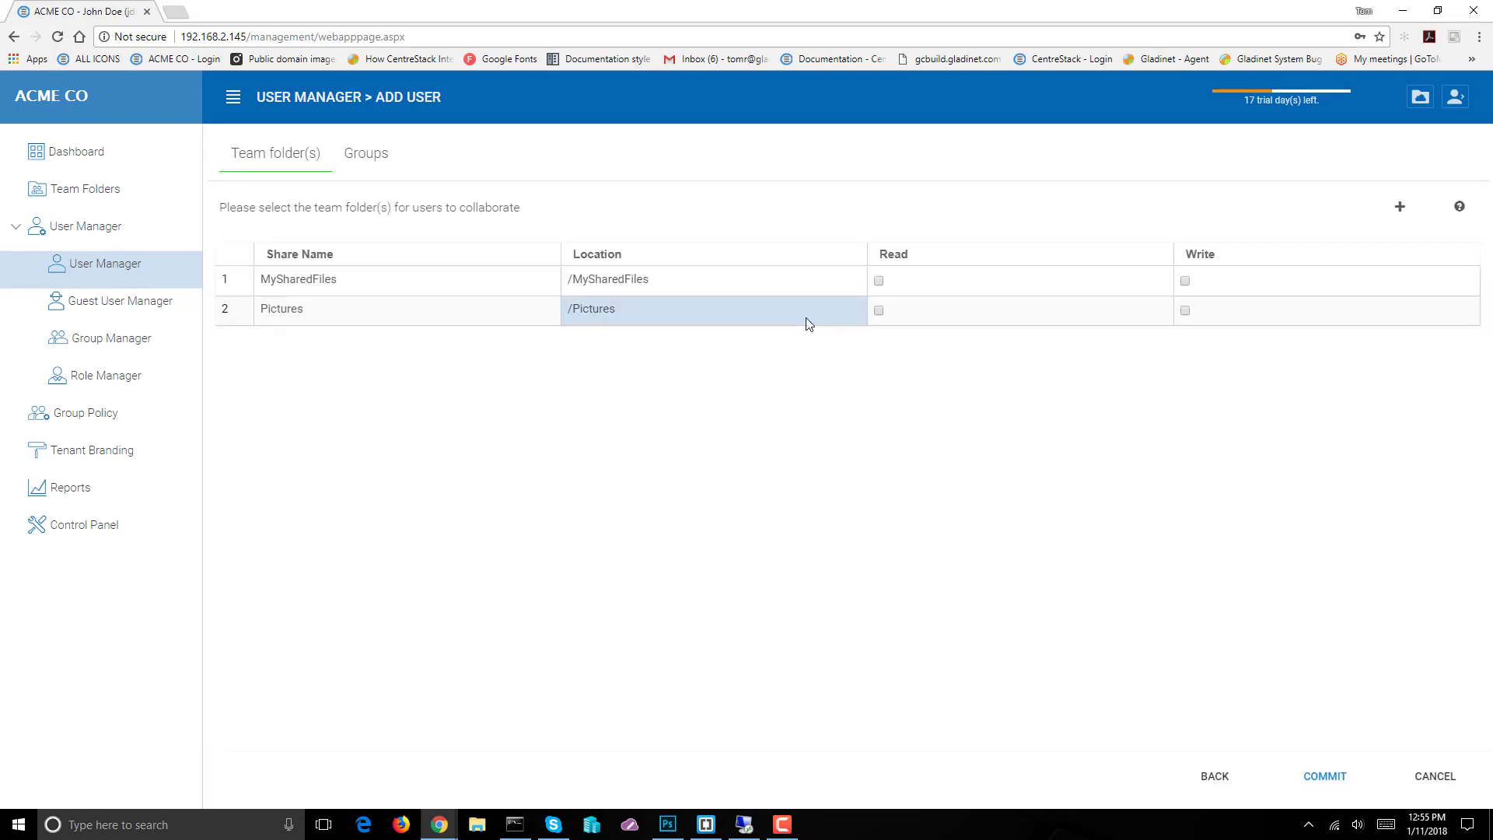
pyautogui.click(1186, 280)
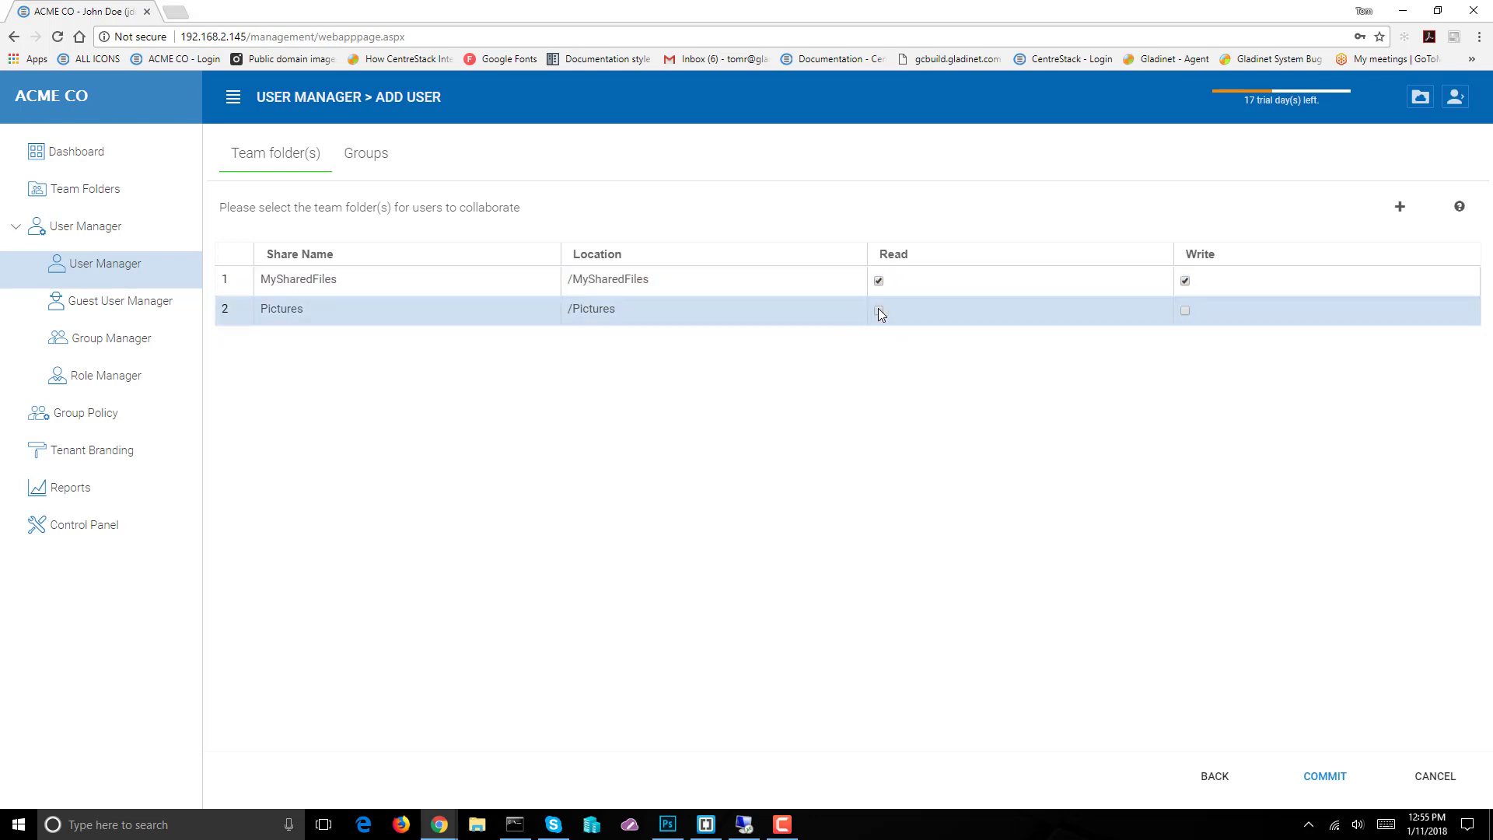
pyautogui.click(1184, 311)
pyautogui.click(1327, 777)
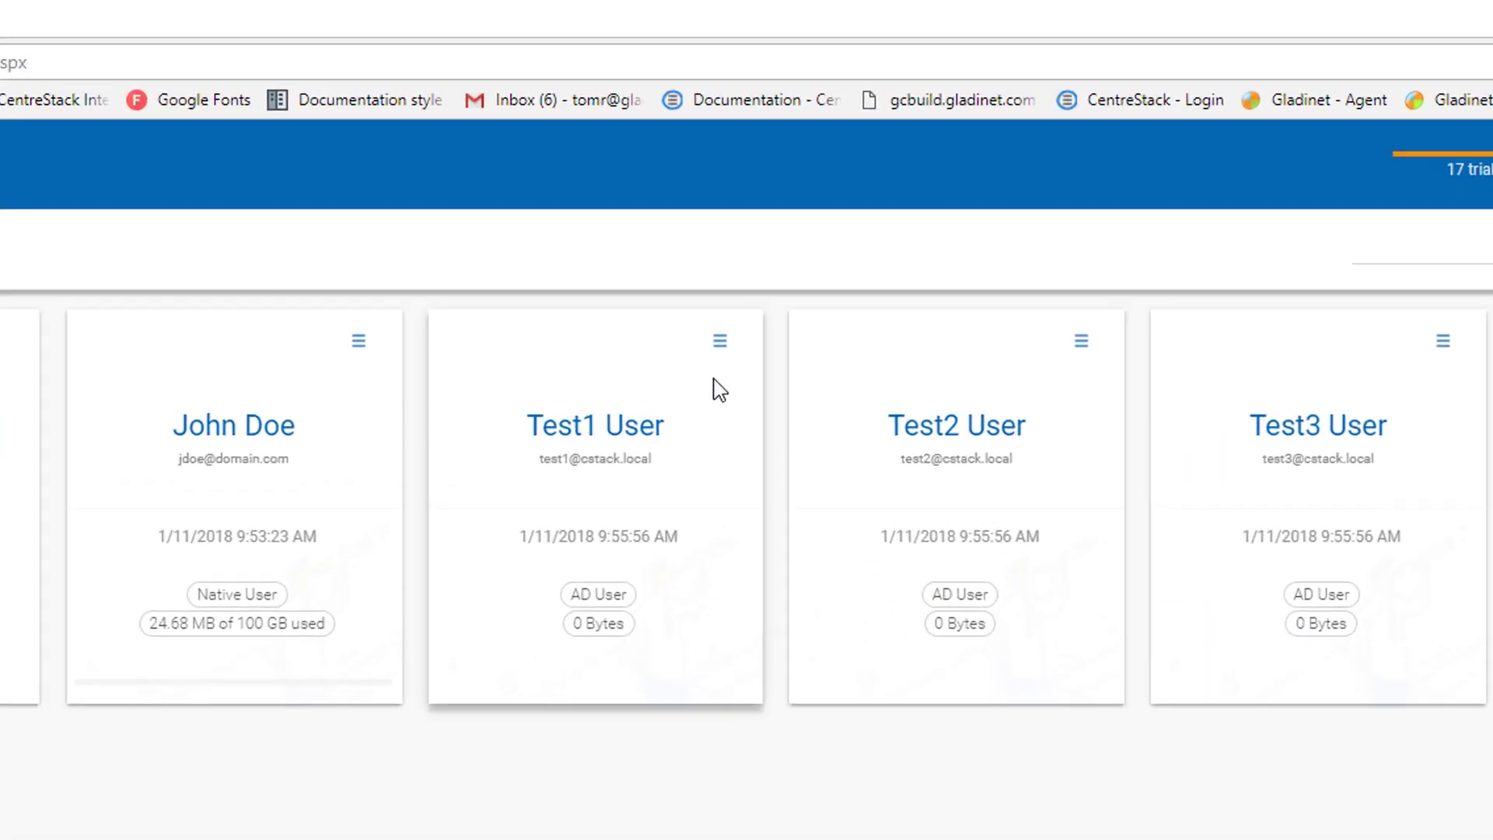
# Open Test1 User's Manage User page from the user card's menu
pyautogui.click(719, 341)
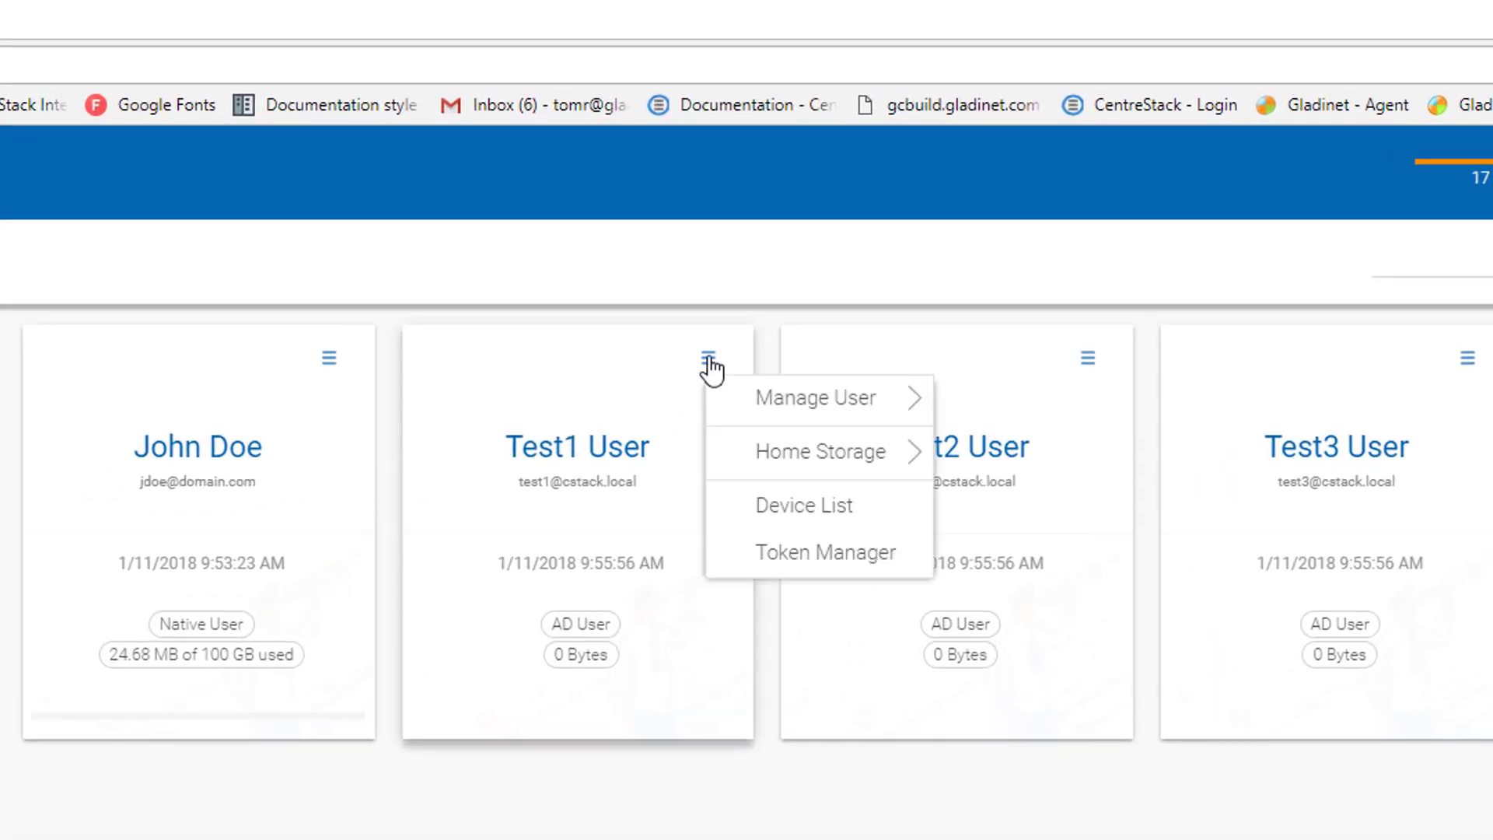
pyautogui.moveTo(882, 418)
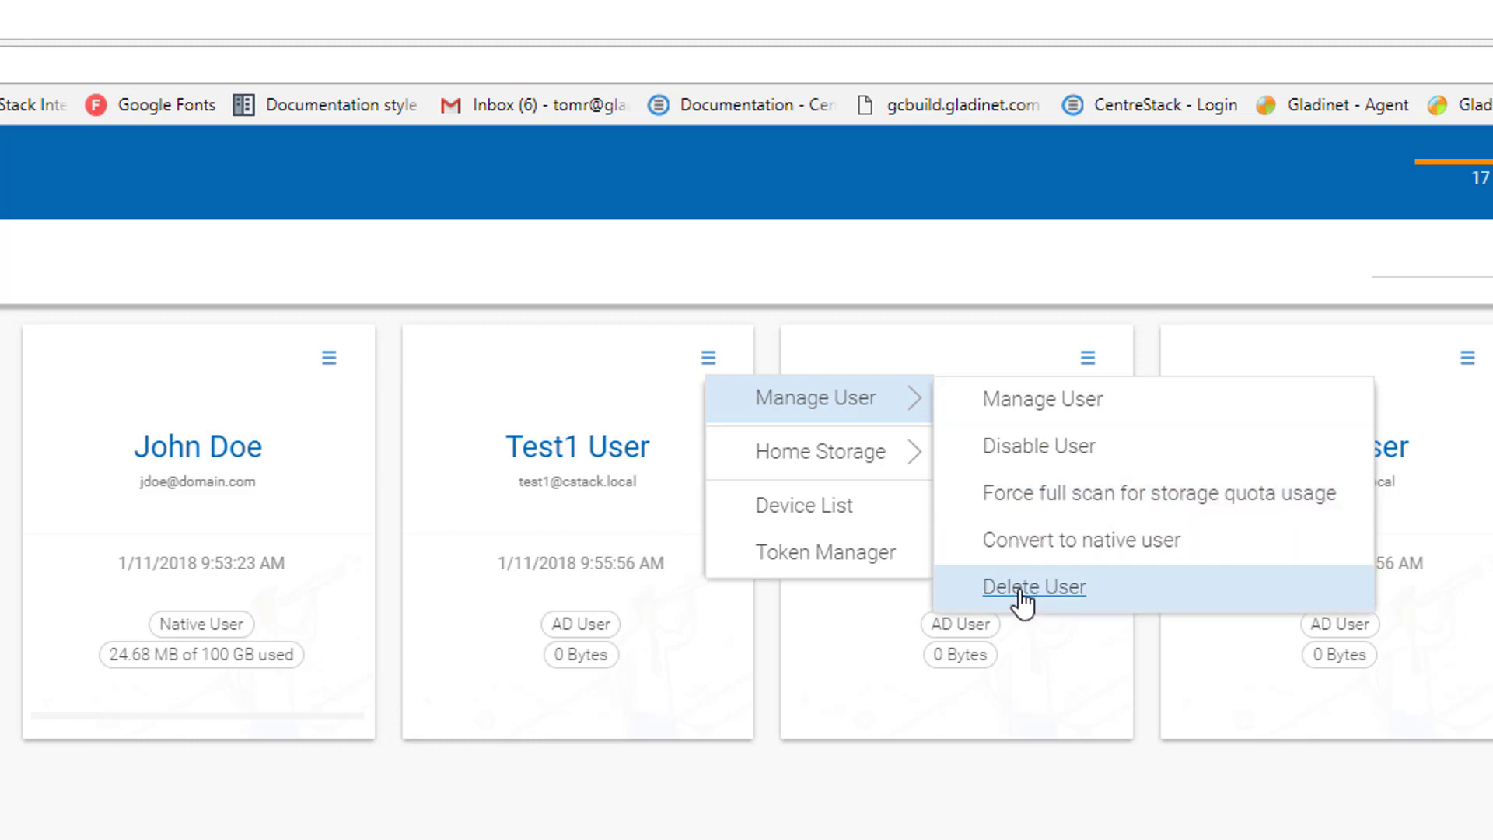
pyautogui.click(1026, 406)
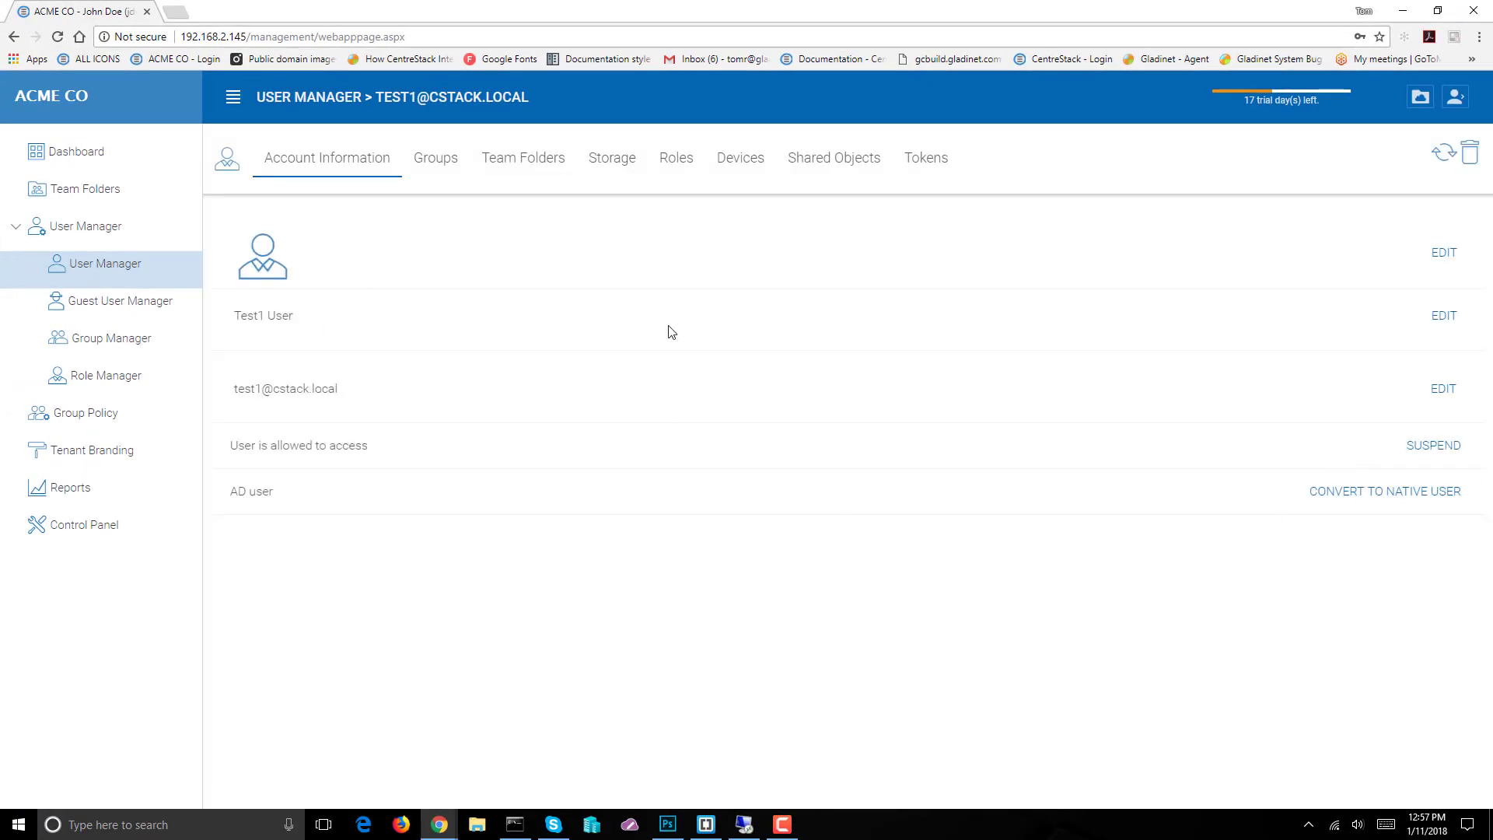
# Cancel a profile picture change, then review Test1's Groups, Team Folders and Storage tabs
pyautogui.click(1448, 252)
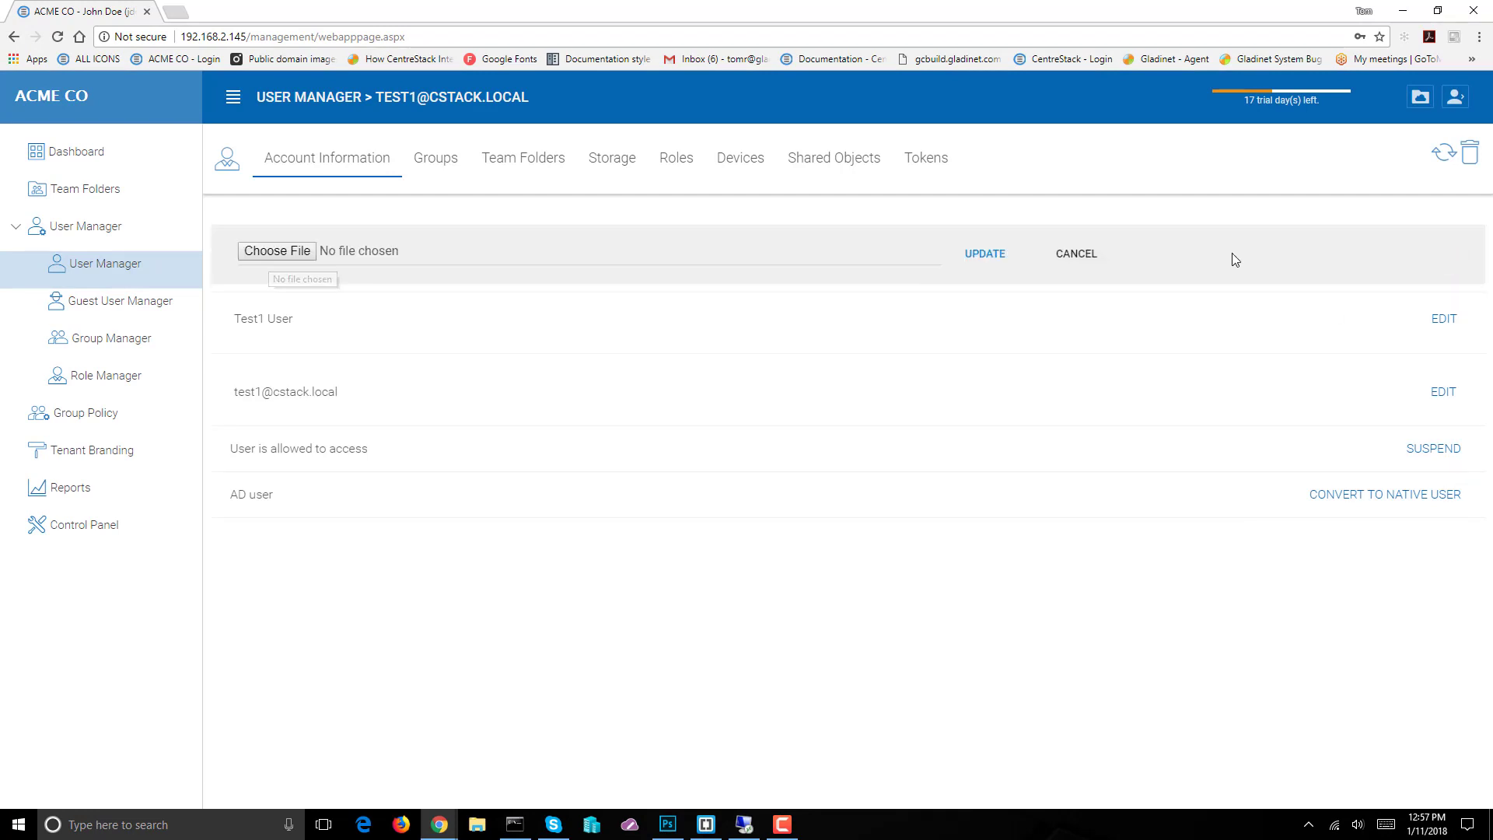
pyautogui.click(1093, 258)
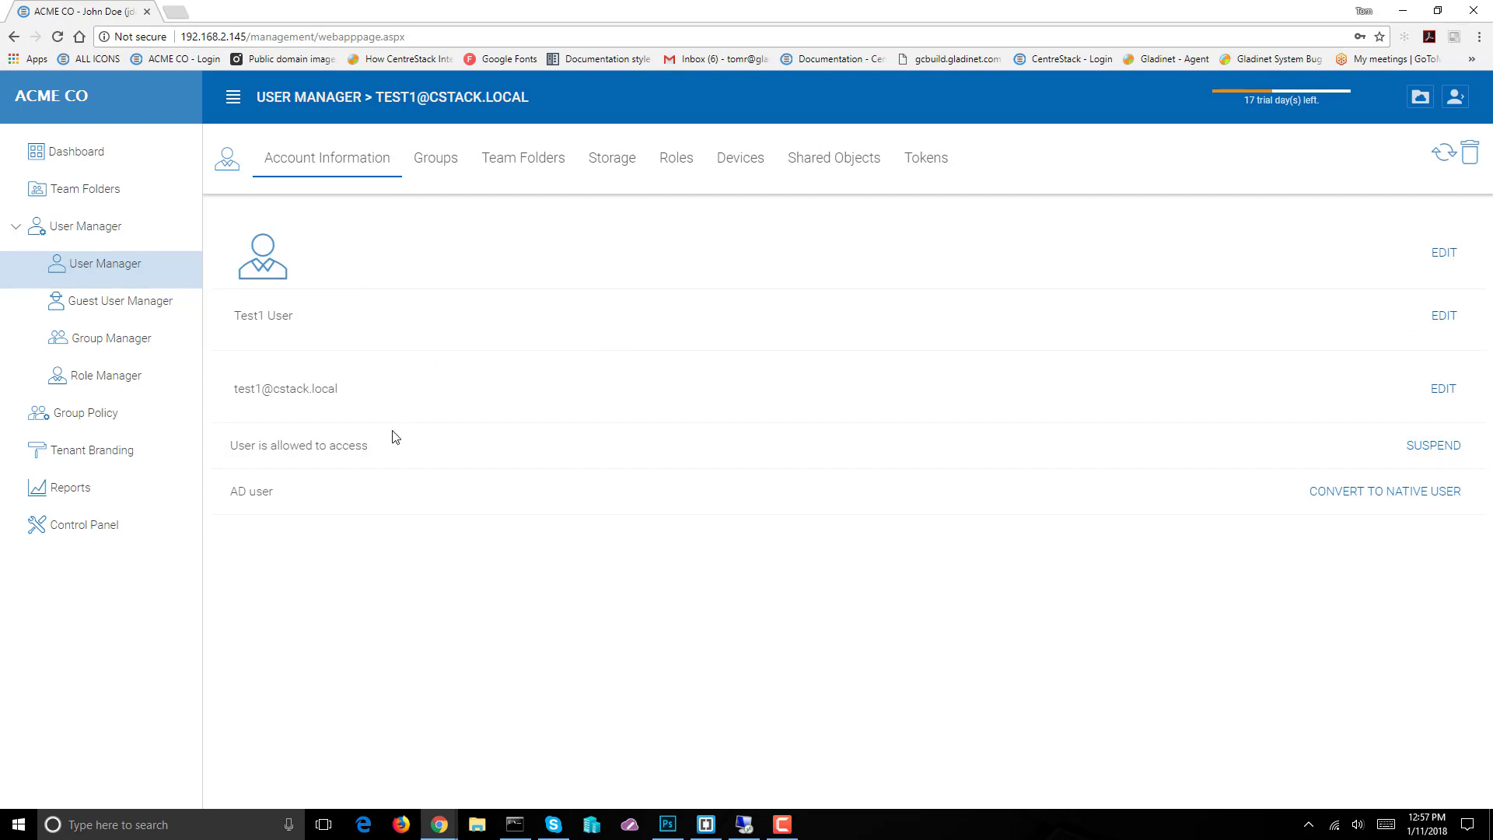
pyautogui.click(430, 167)
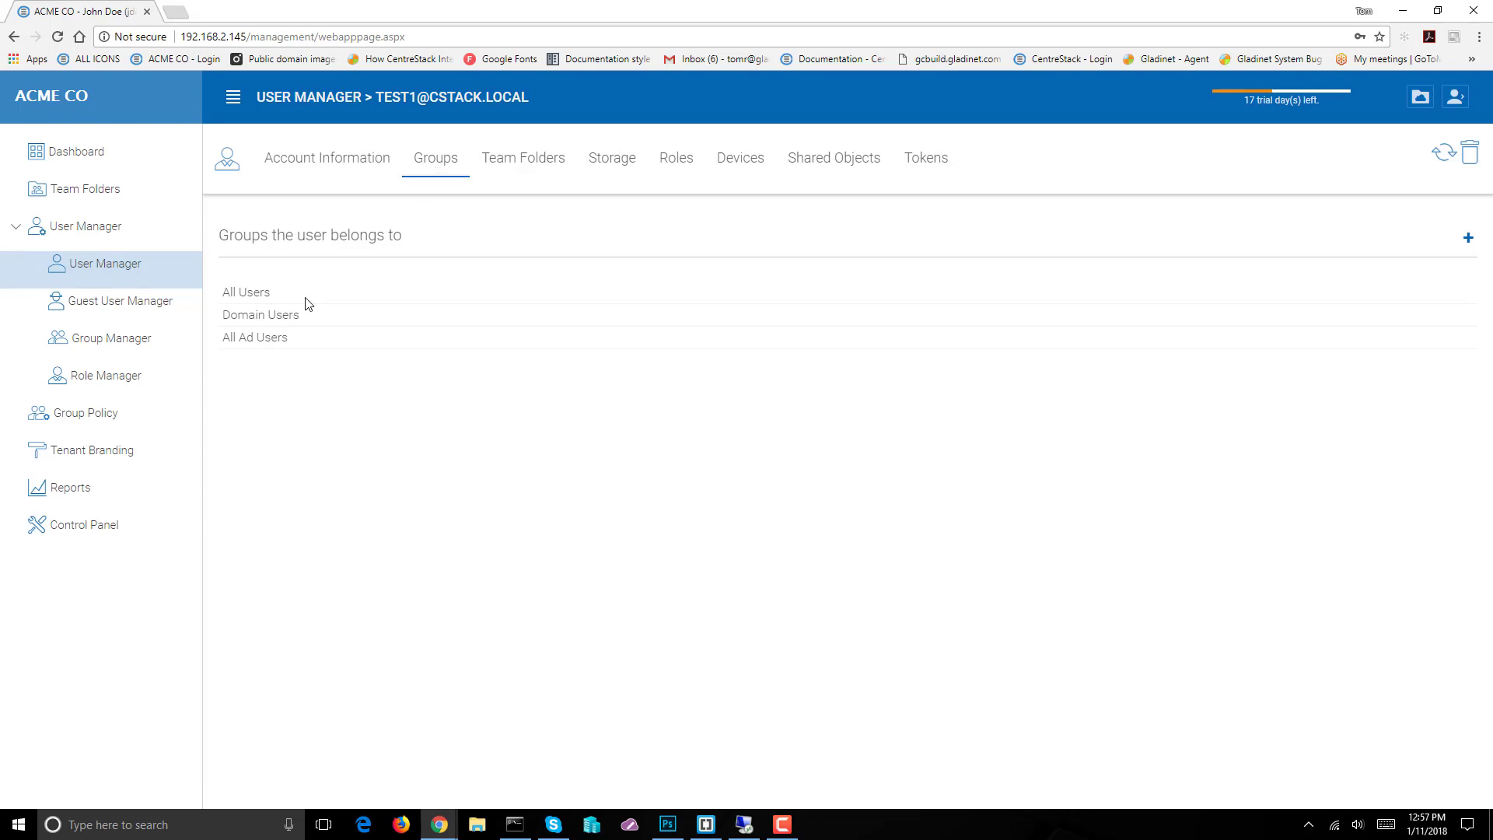
pyautogui.click(537, 167)
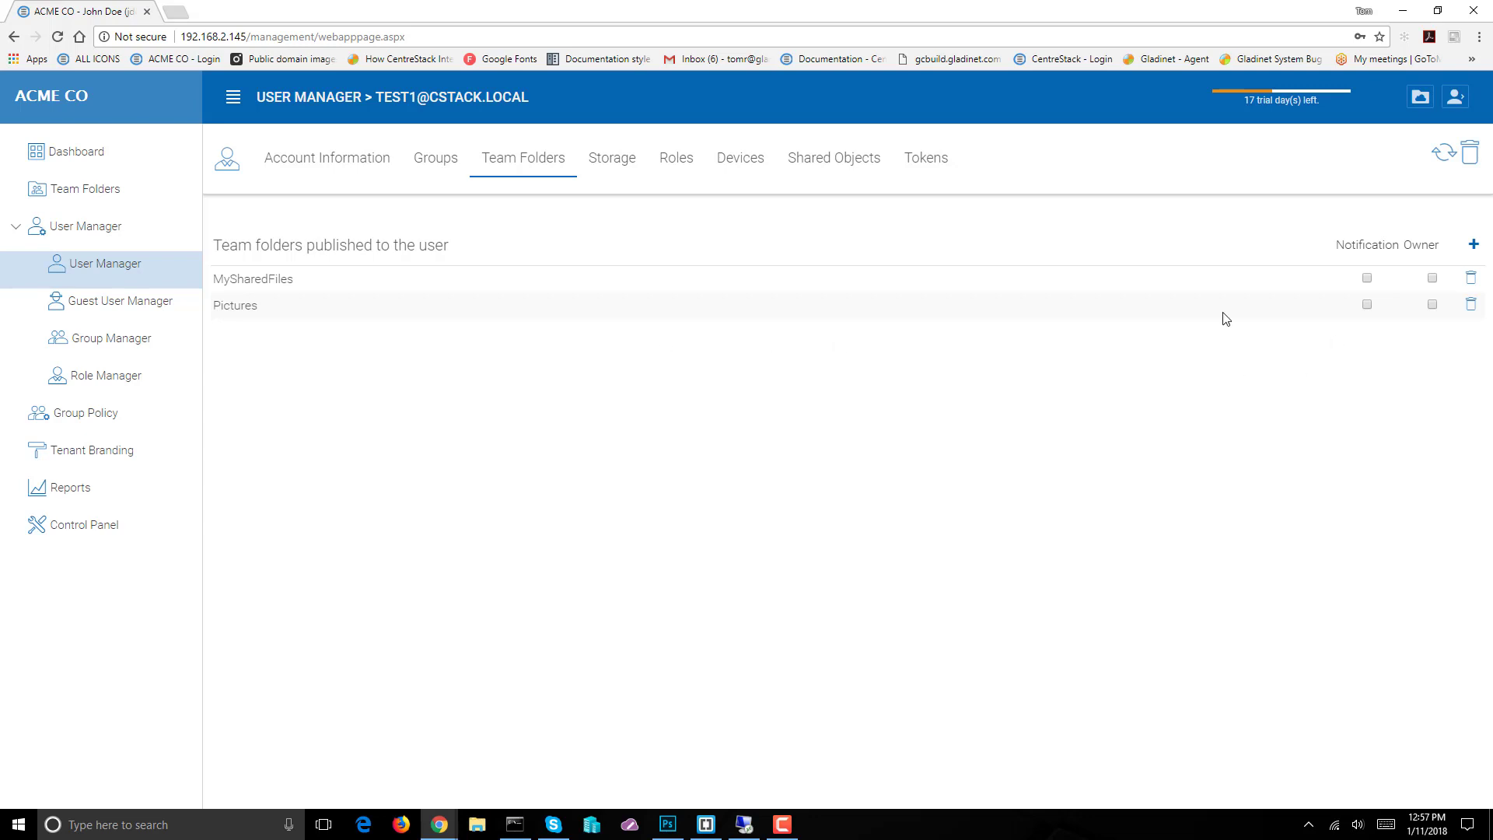
pyautogui.click(603, 161)
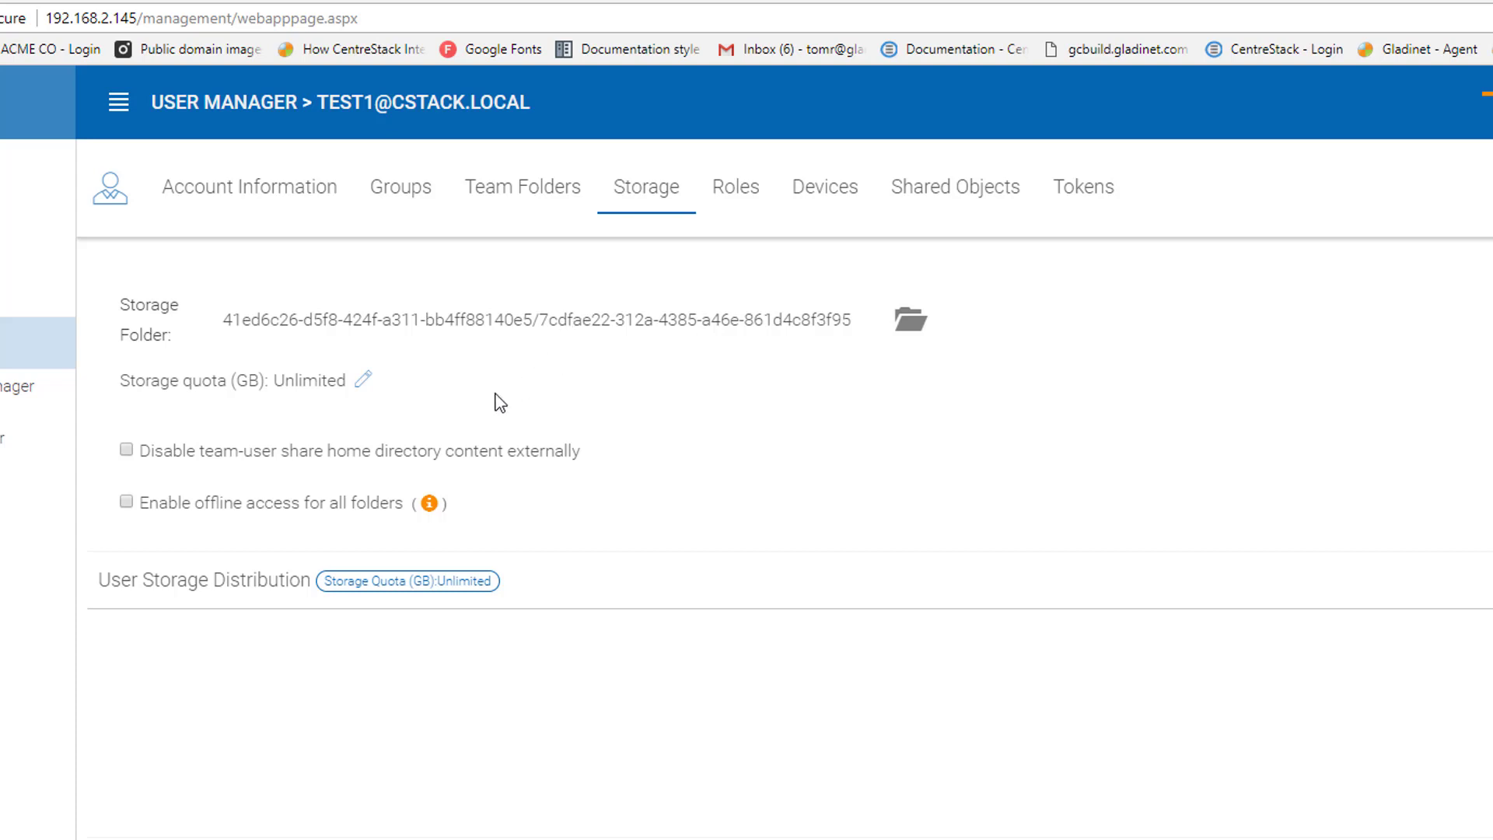
# Leave Test1's quota Unlimited, read the offline-access explanation, then view the Roles tab
pyautogui.click(361, 381)
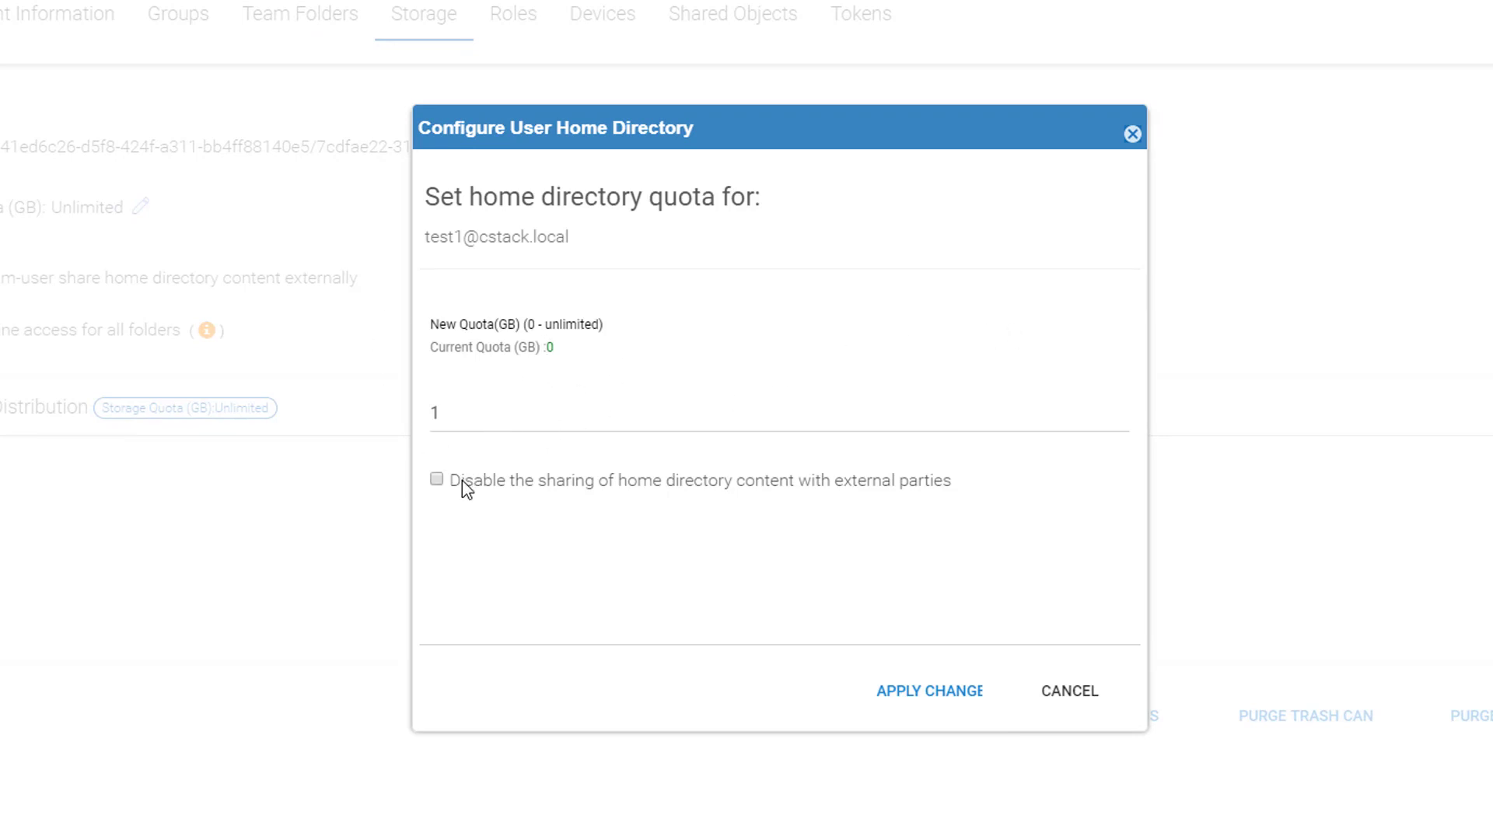
pyautogui.click(1054, 701)
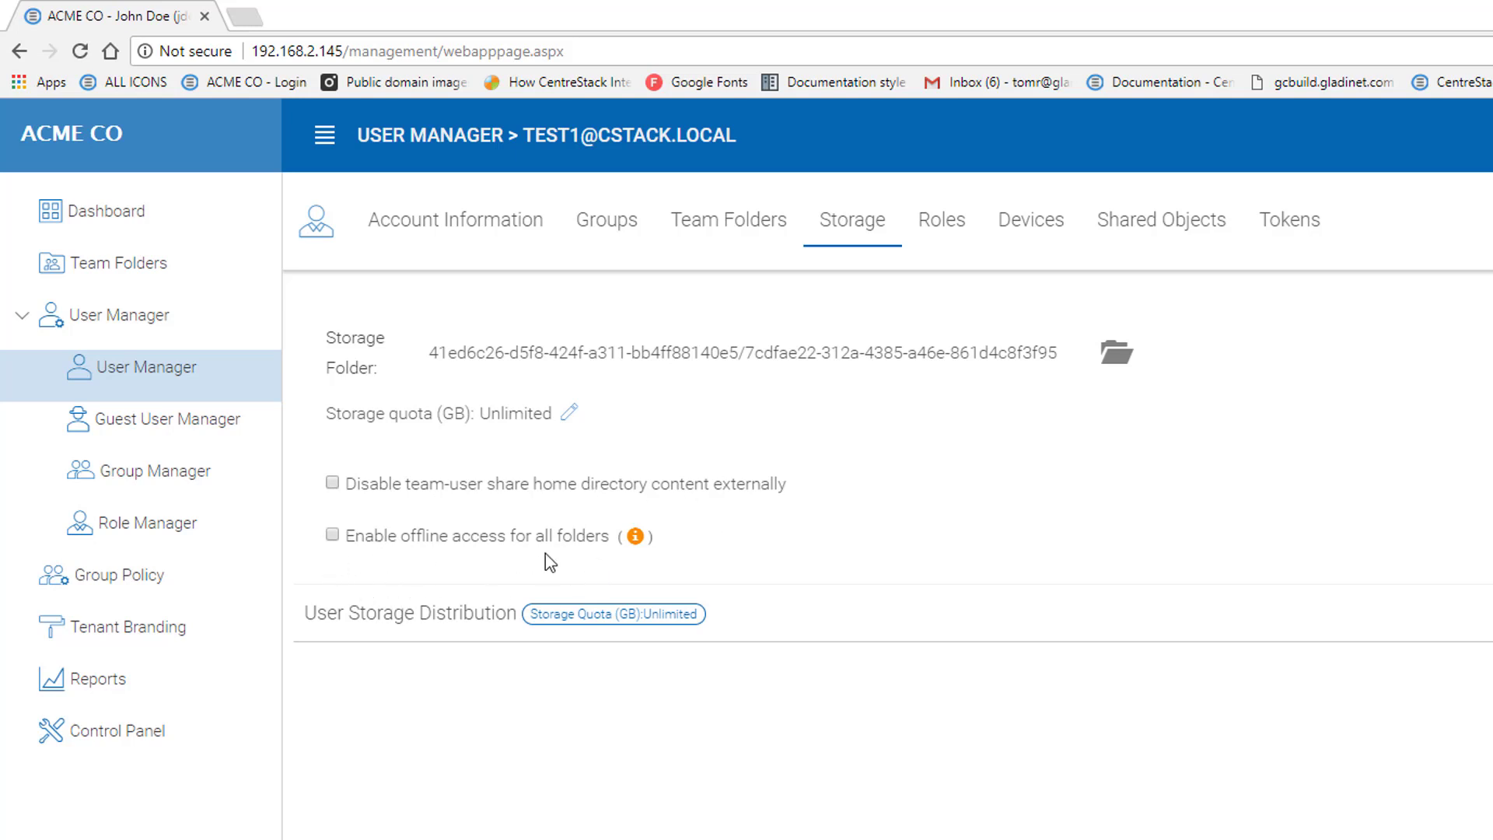
pyautogui.click(637, 544)
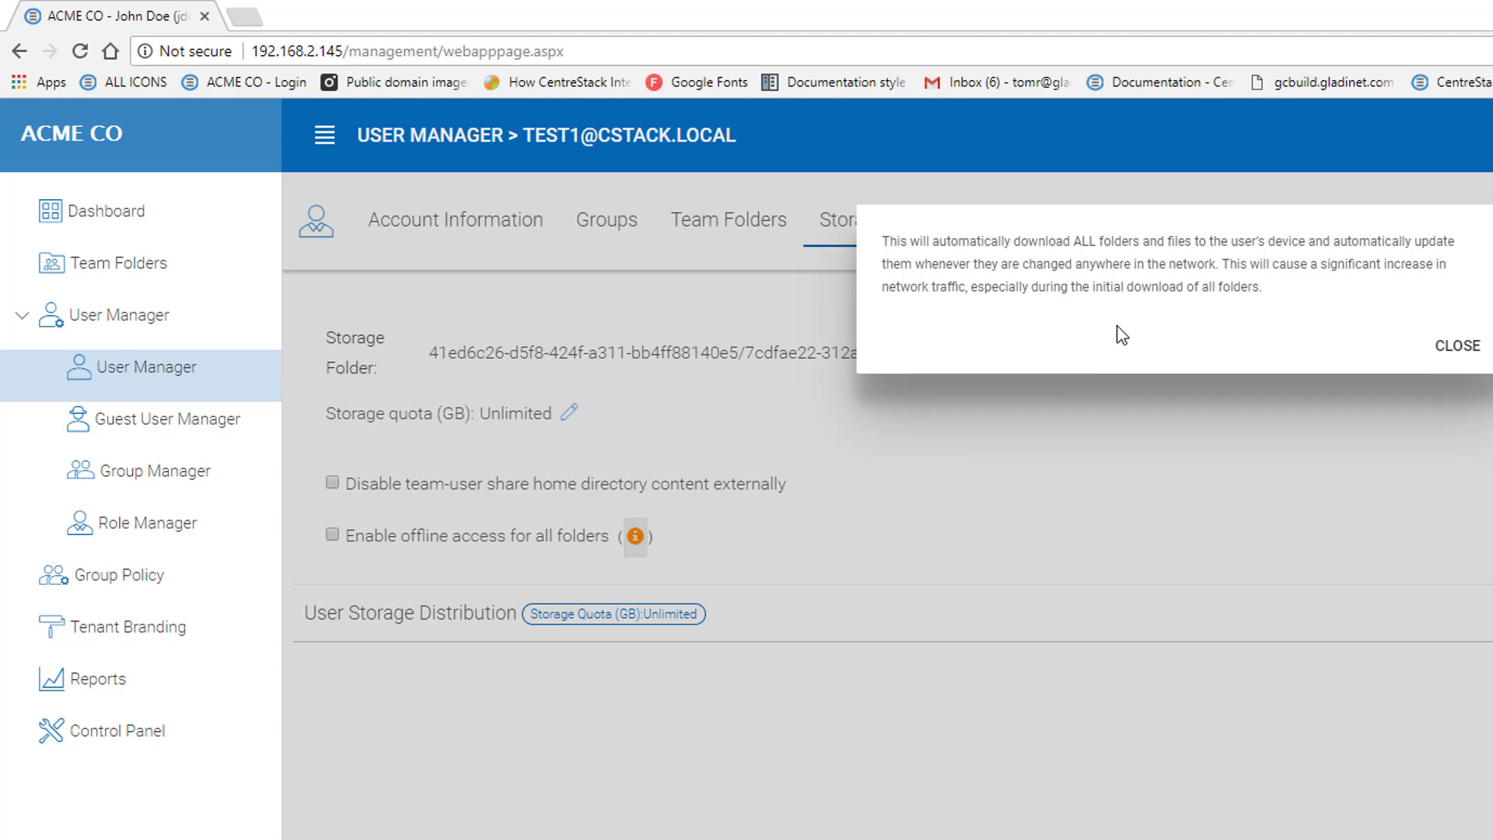
pyautogui.click(1457, 344)
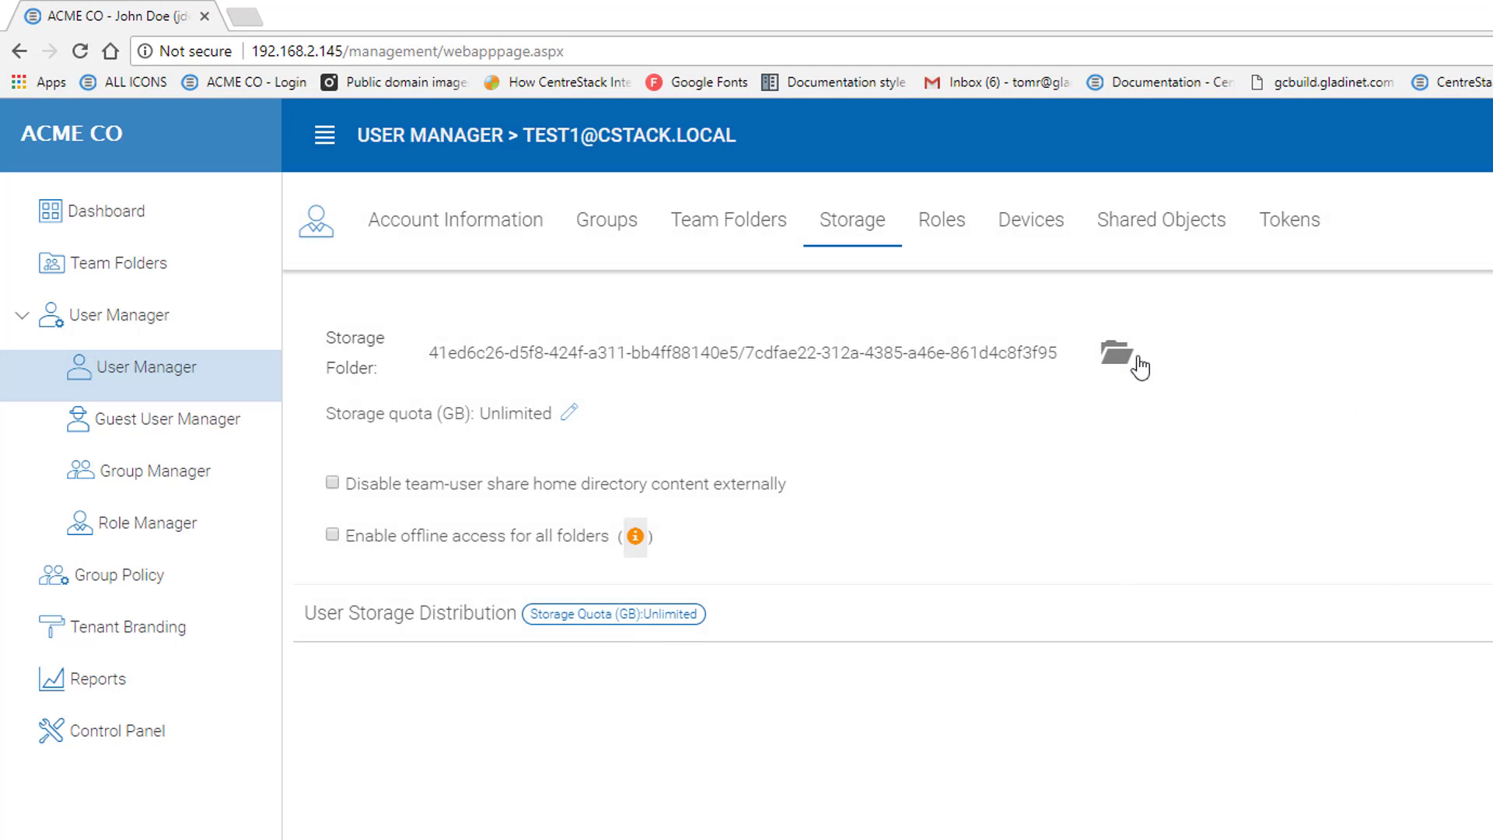
pyautogui.click(956, 231)
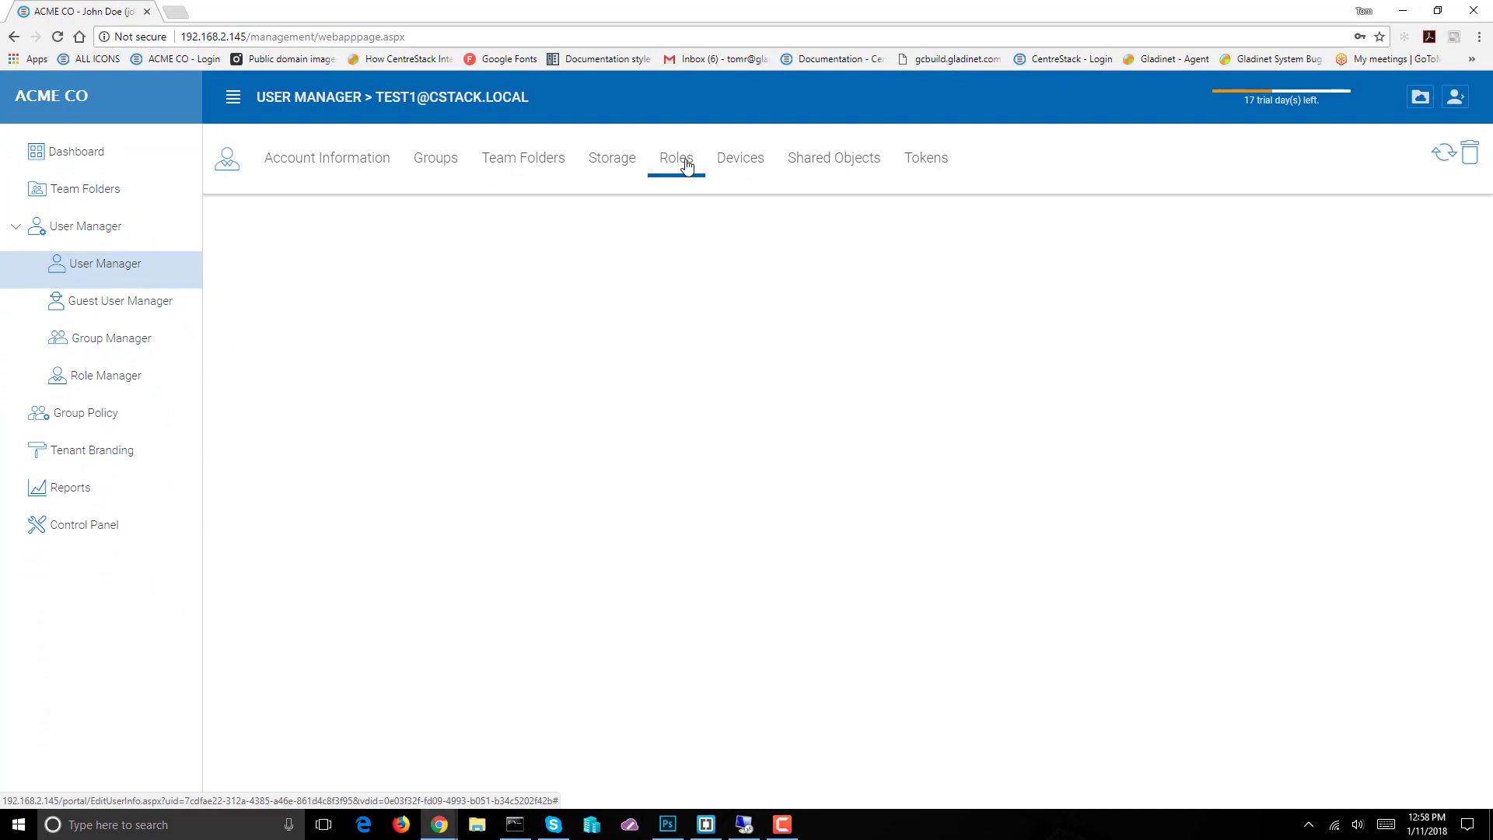
# Check Test1's Devices, Shared Objects and Tokens tabs, then return to Account Information
pyautogui.click(731, 164)
pyautogui.click(838, 164)
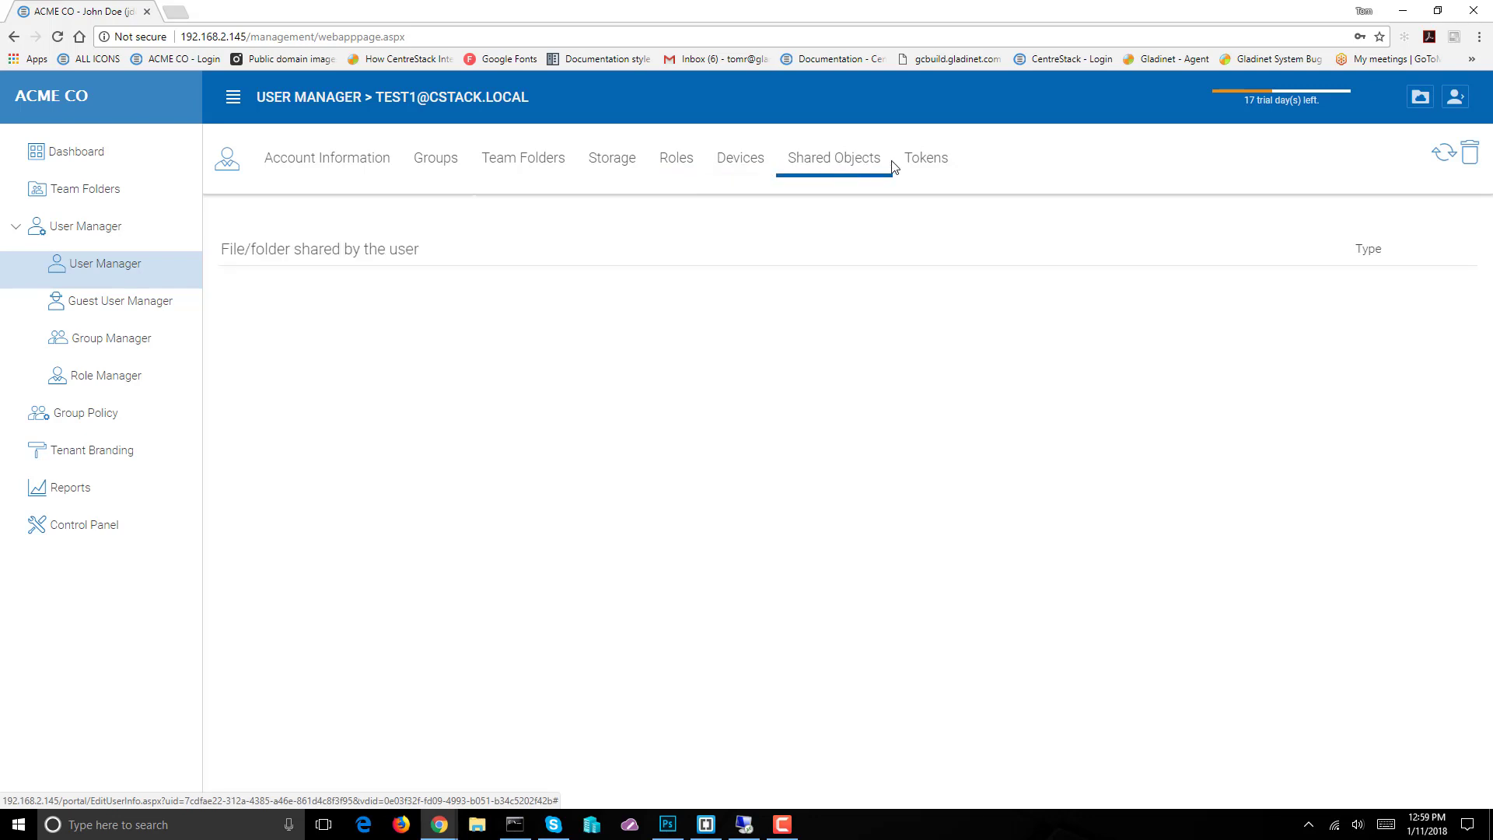
pyautogui.click(916, 165)
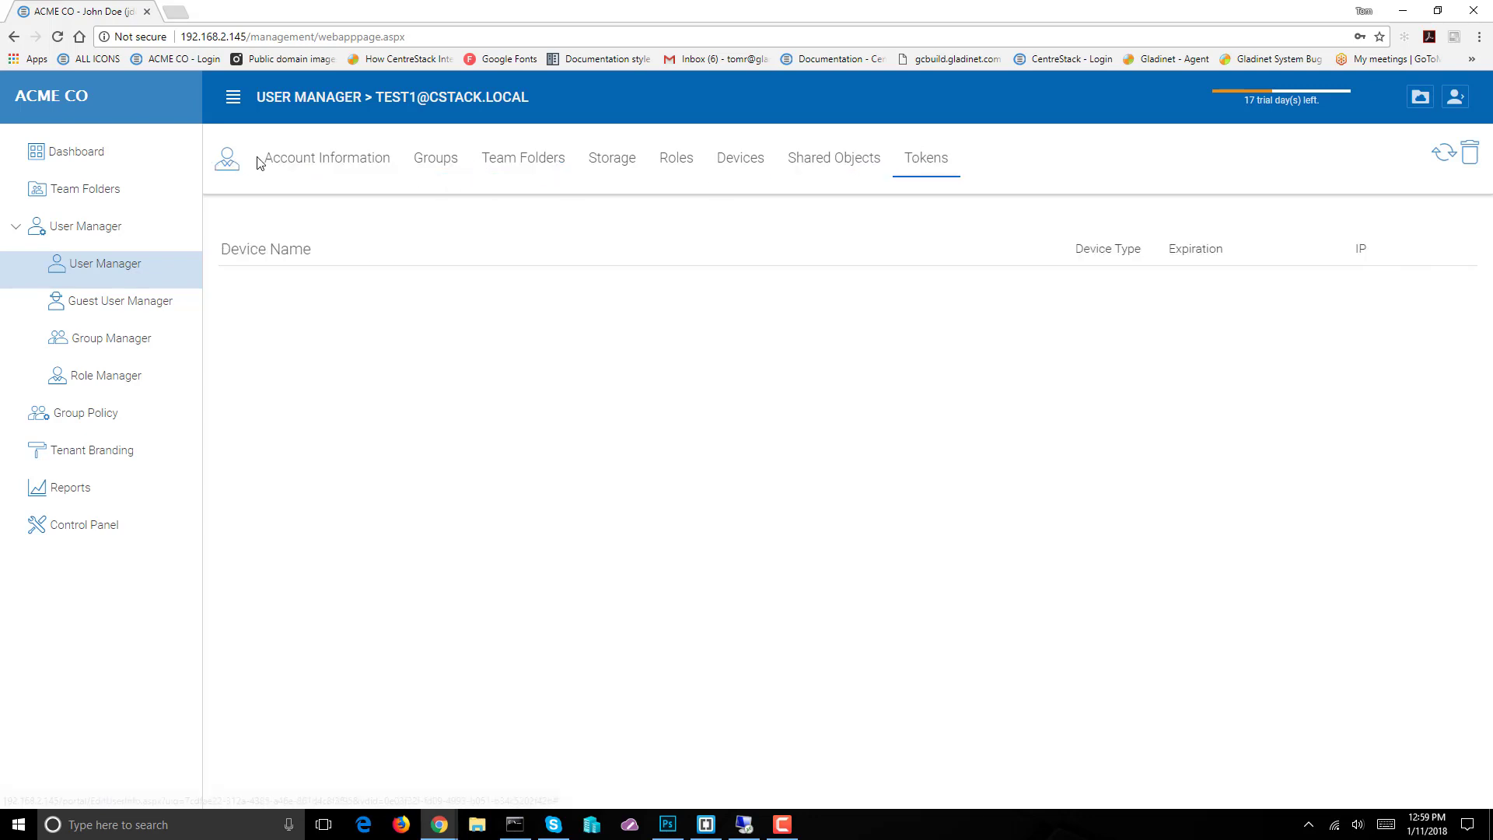
pyautogui.click(314, 168)
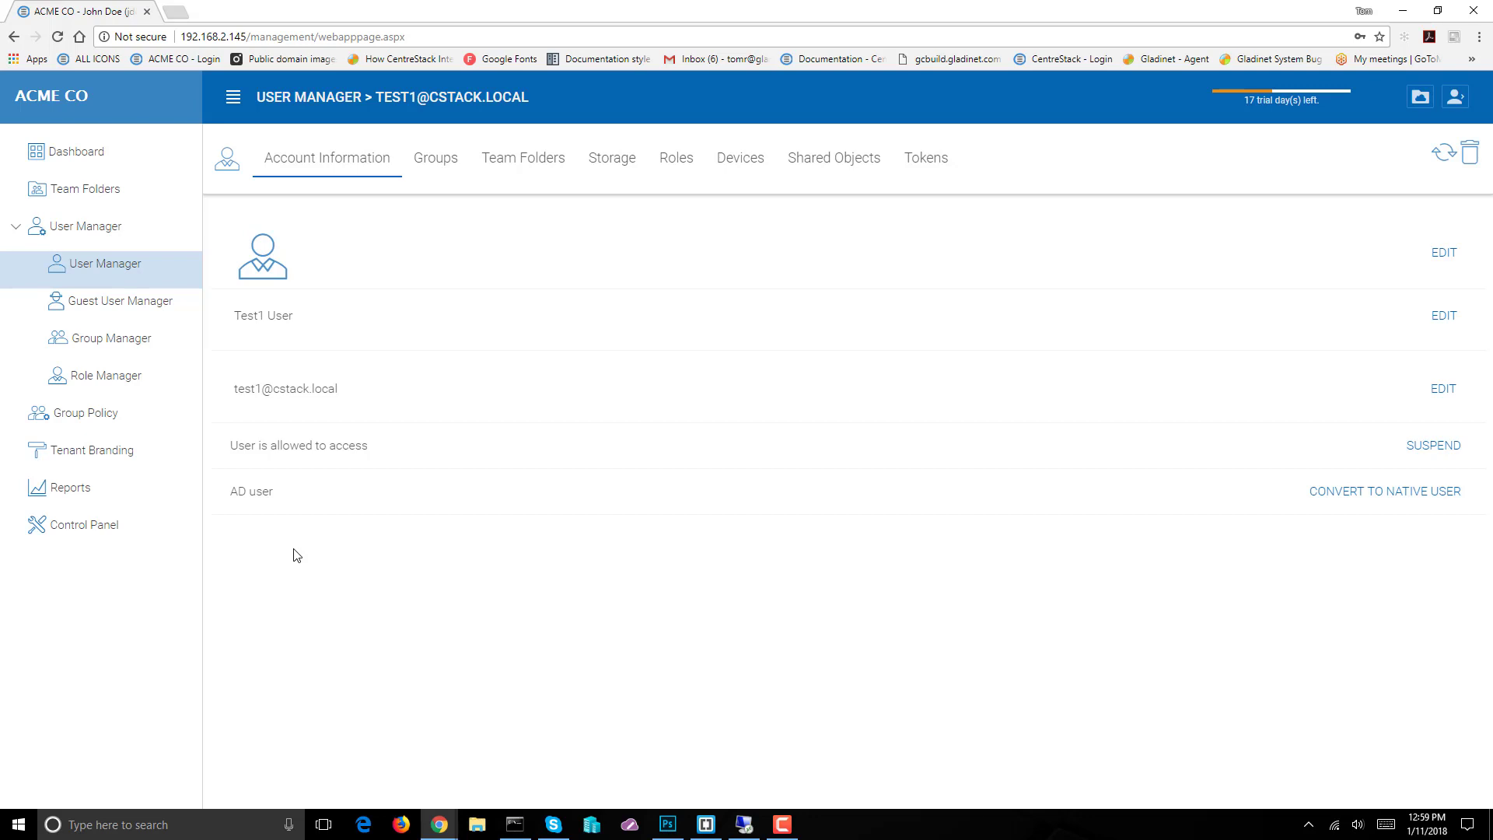
# Convert Test1 User to a native user with a new confirmed password, then view its empty Roles list
pyautogui.click(1390, 503)
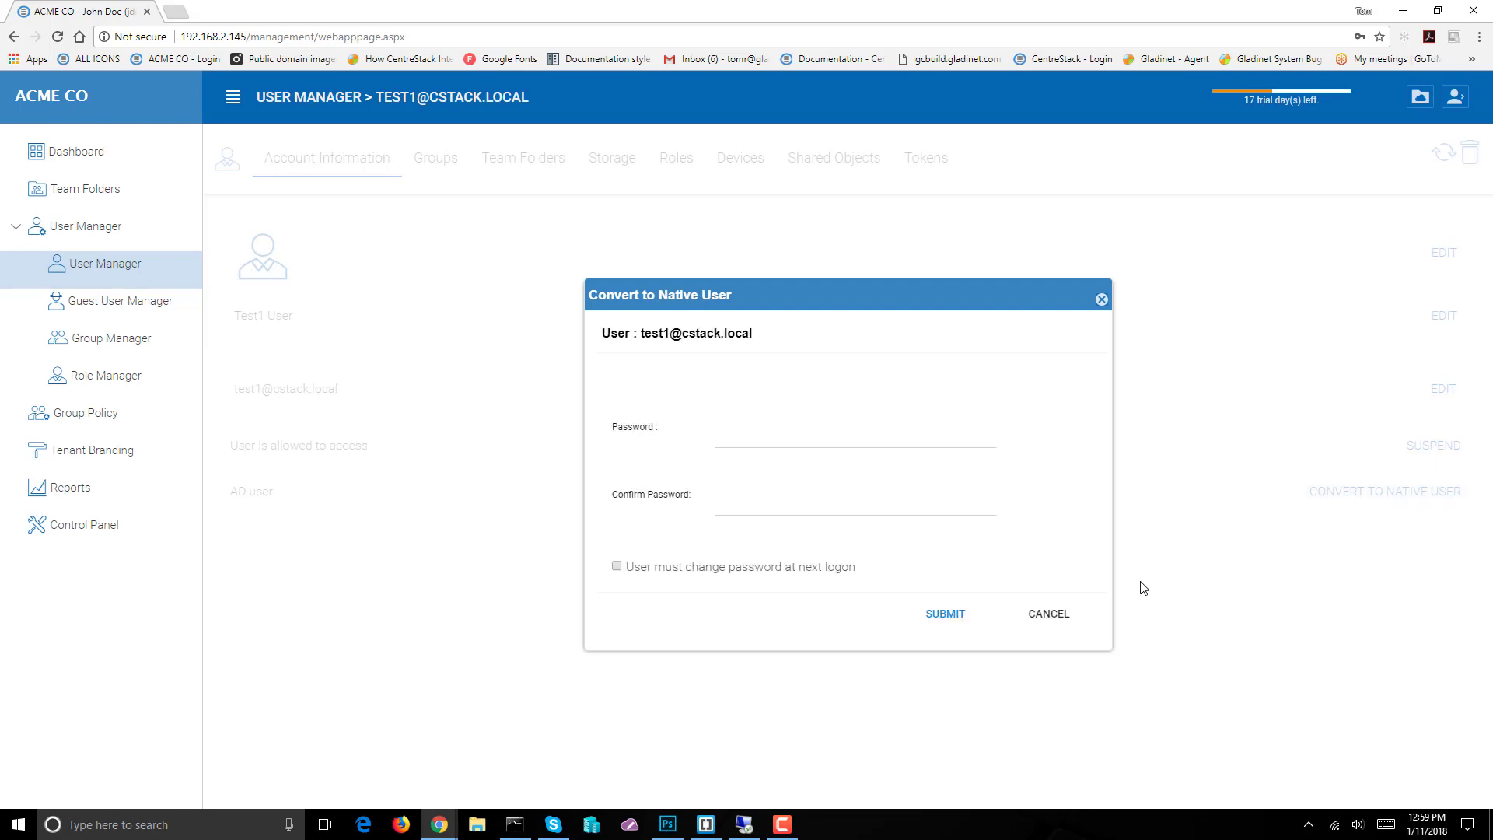
pyautogui.click(743, 438)
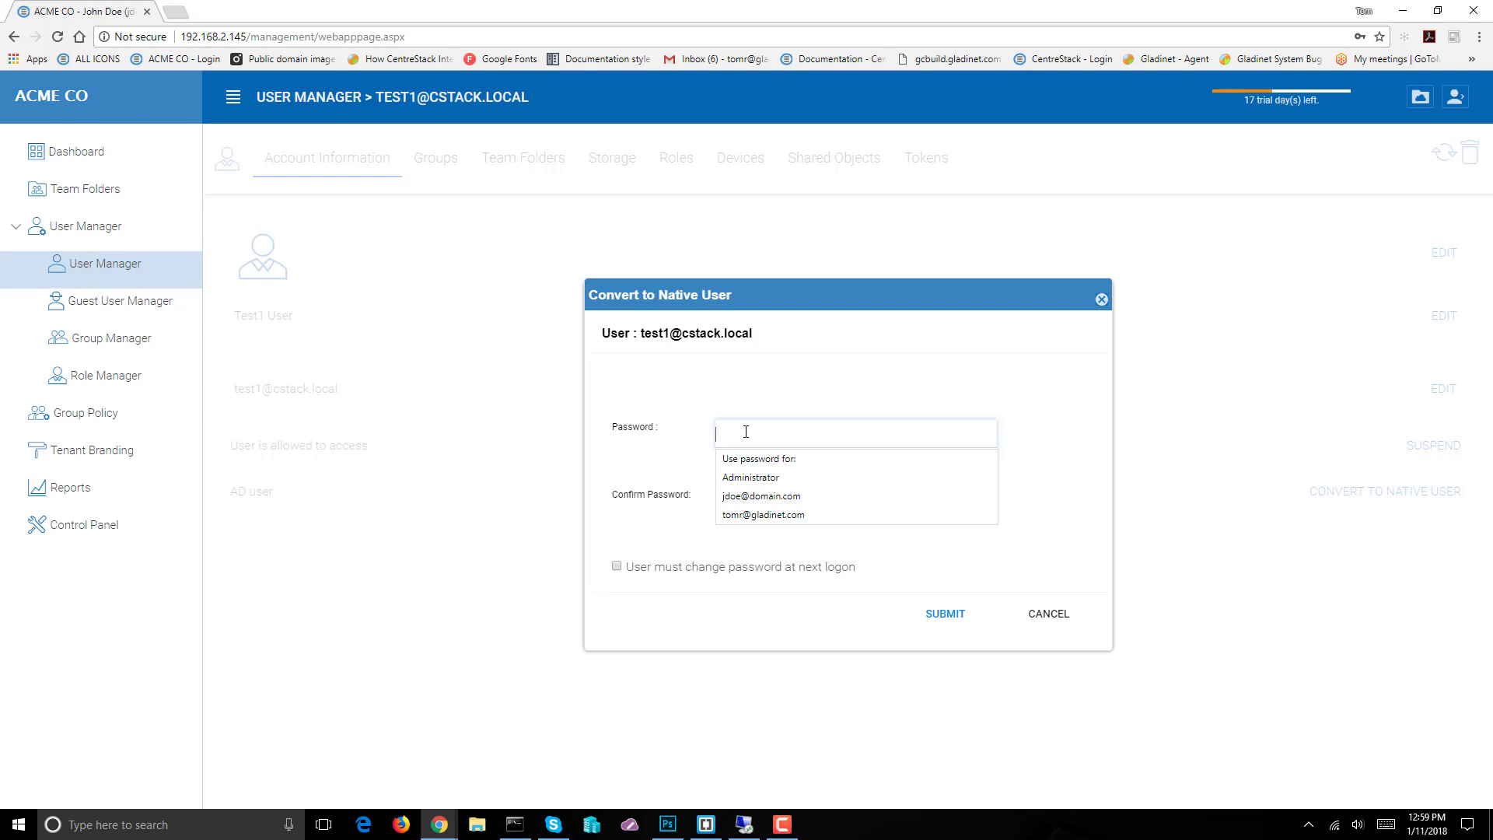
pyautogui.write('••')
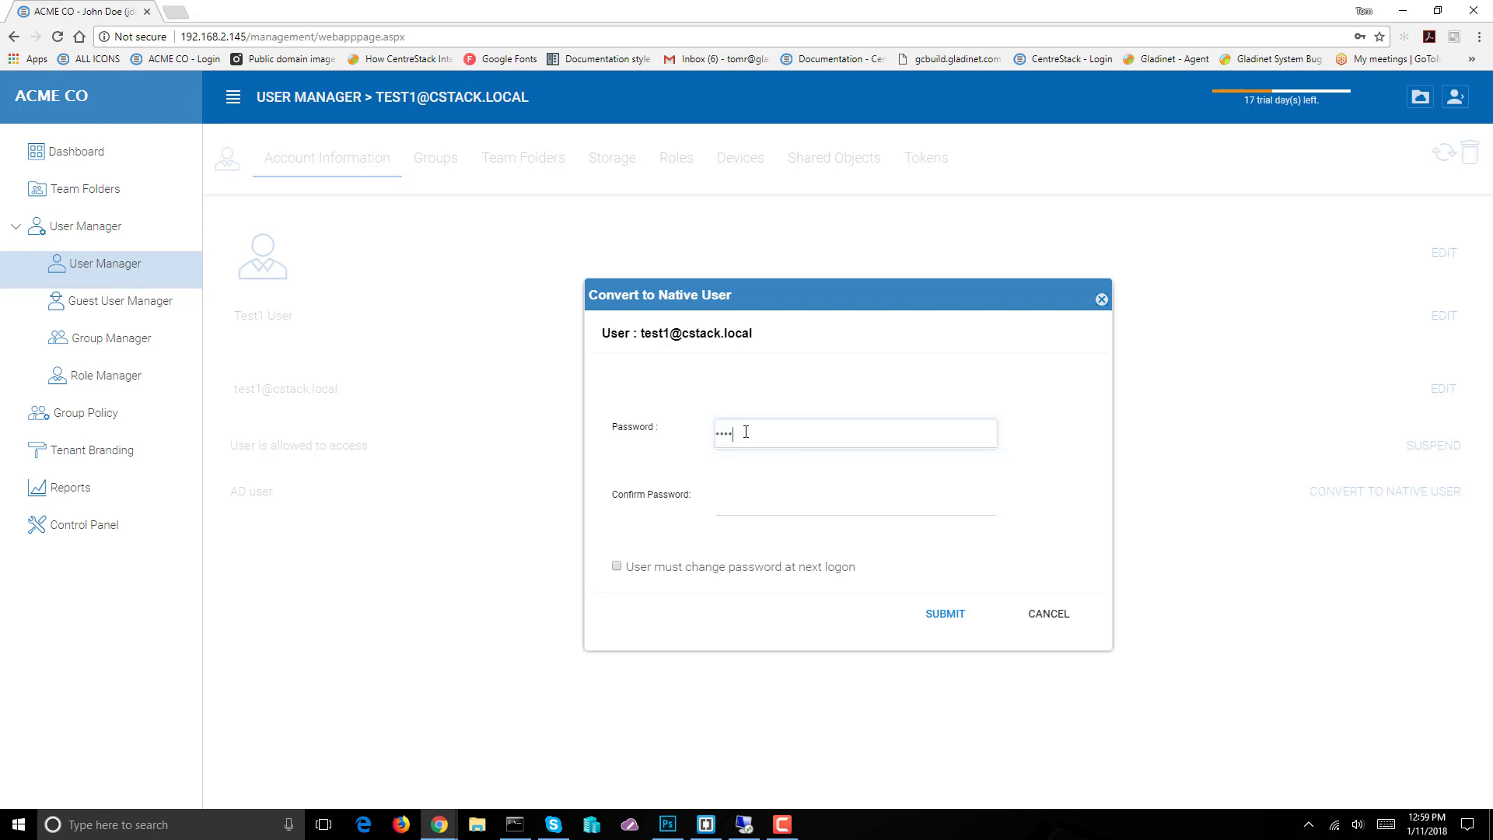
pyautogui.write('••••')
pyautogui.press('Tab')
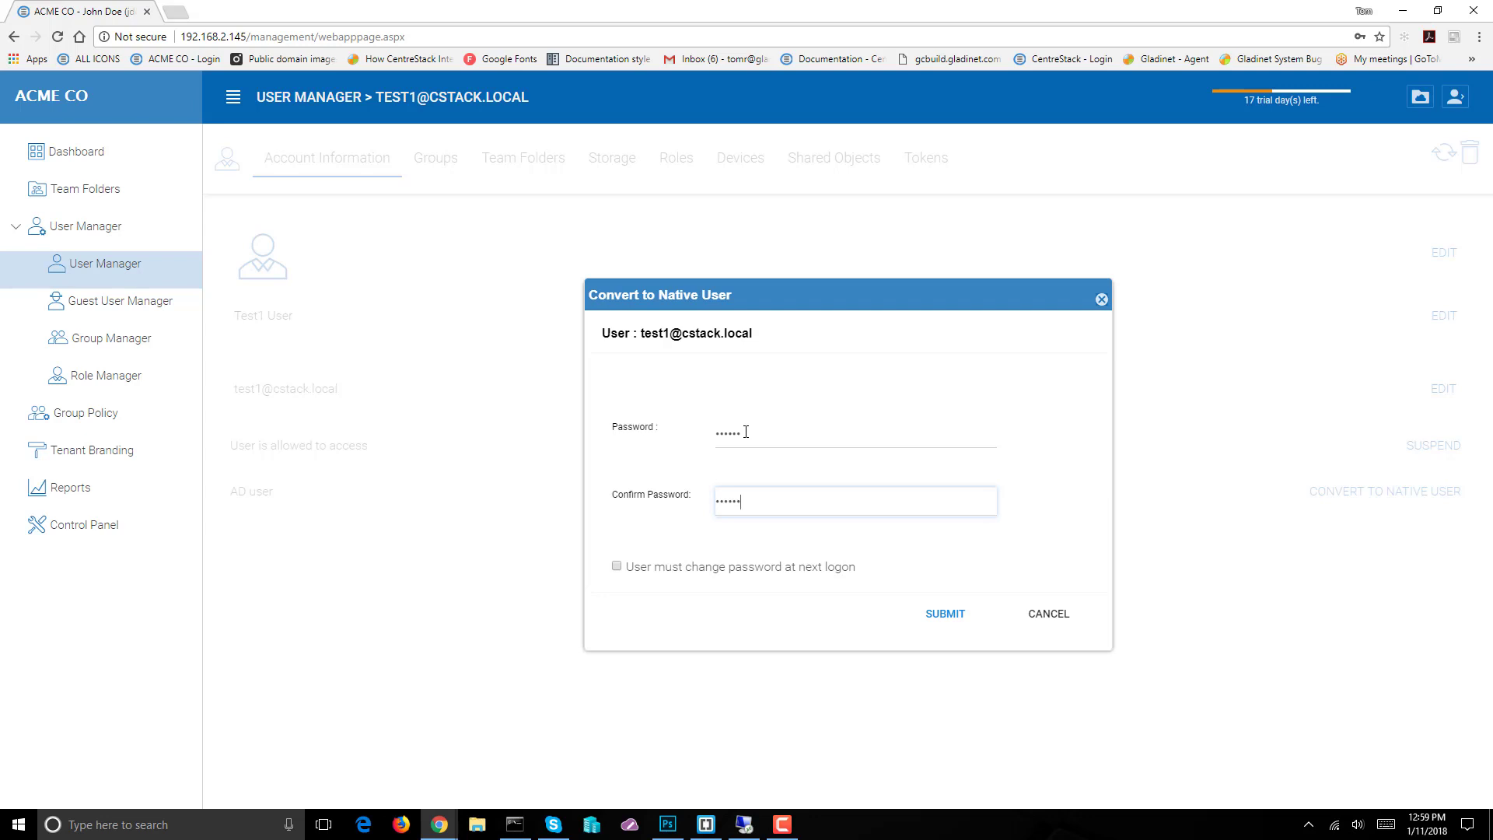
pyautogui.write('••••••')
pyautogui.click(953, 621)
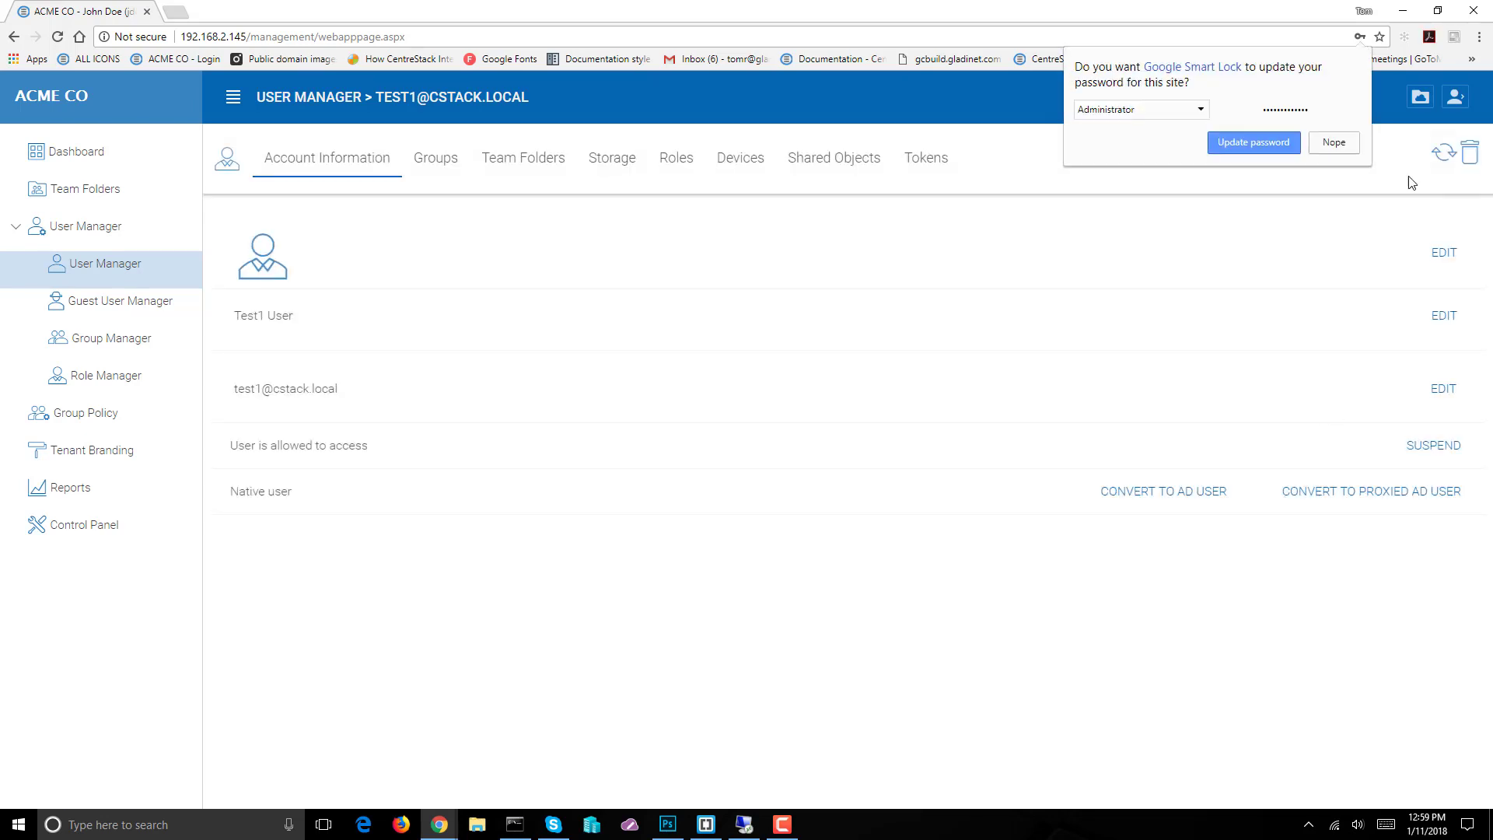
pyautogui.click(1275, 146)
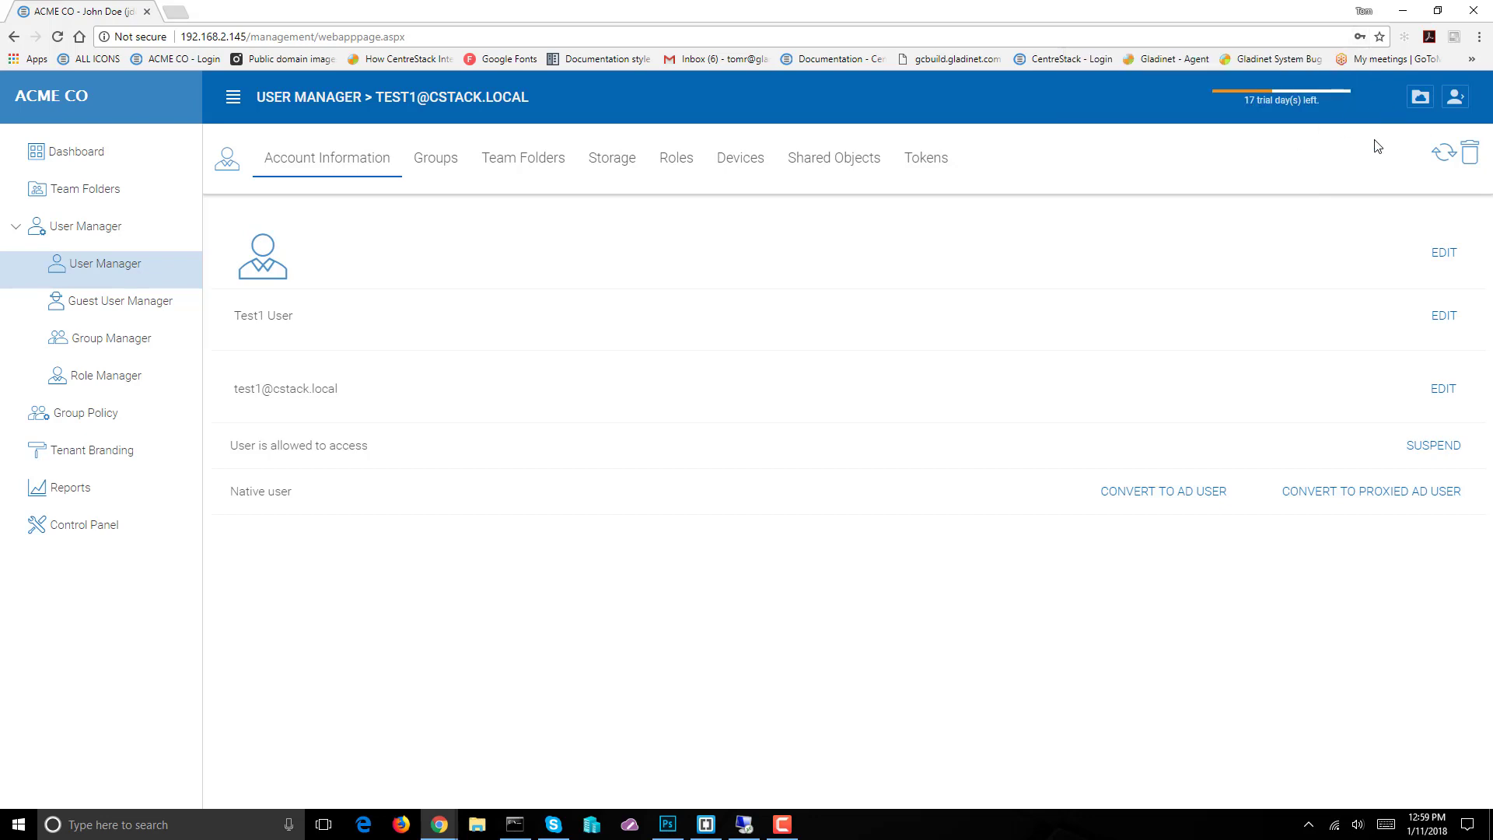
pyautogui.click(677, 159)
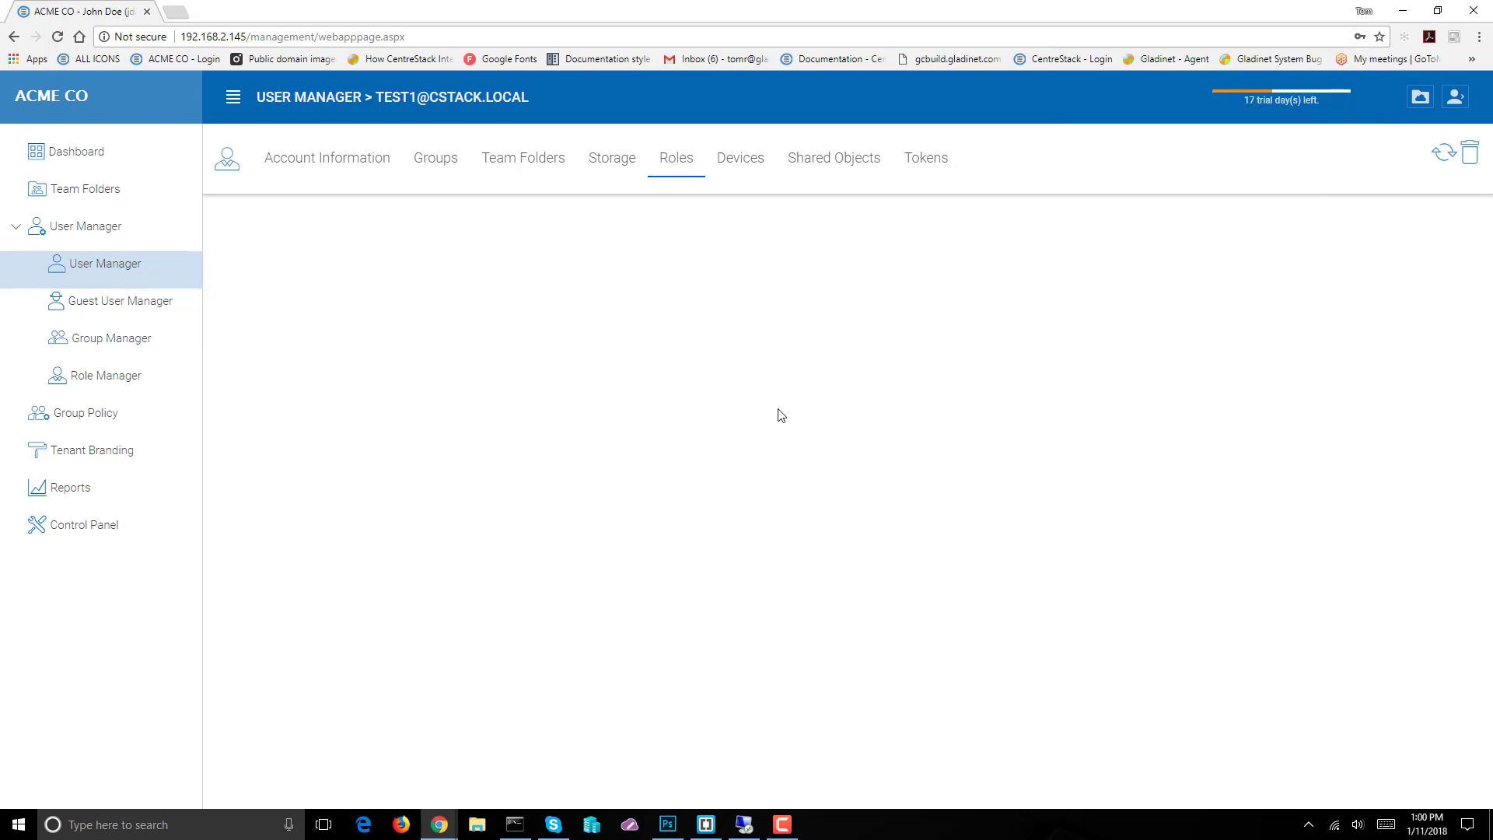
# Go to Role Manager and start creating a new role
pyautogui.click(115, 384)
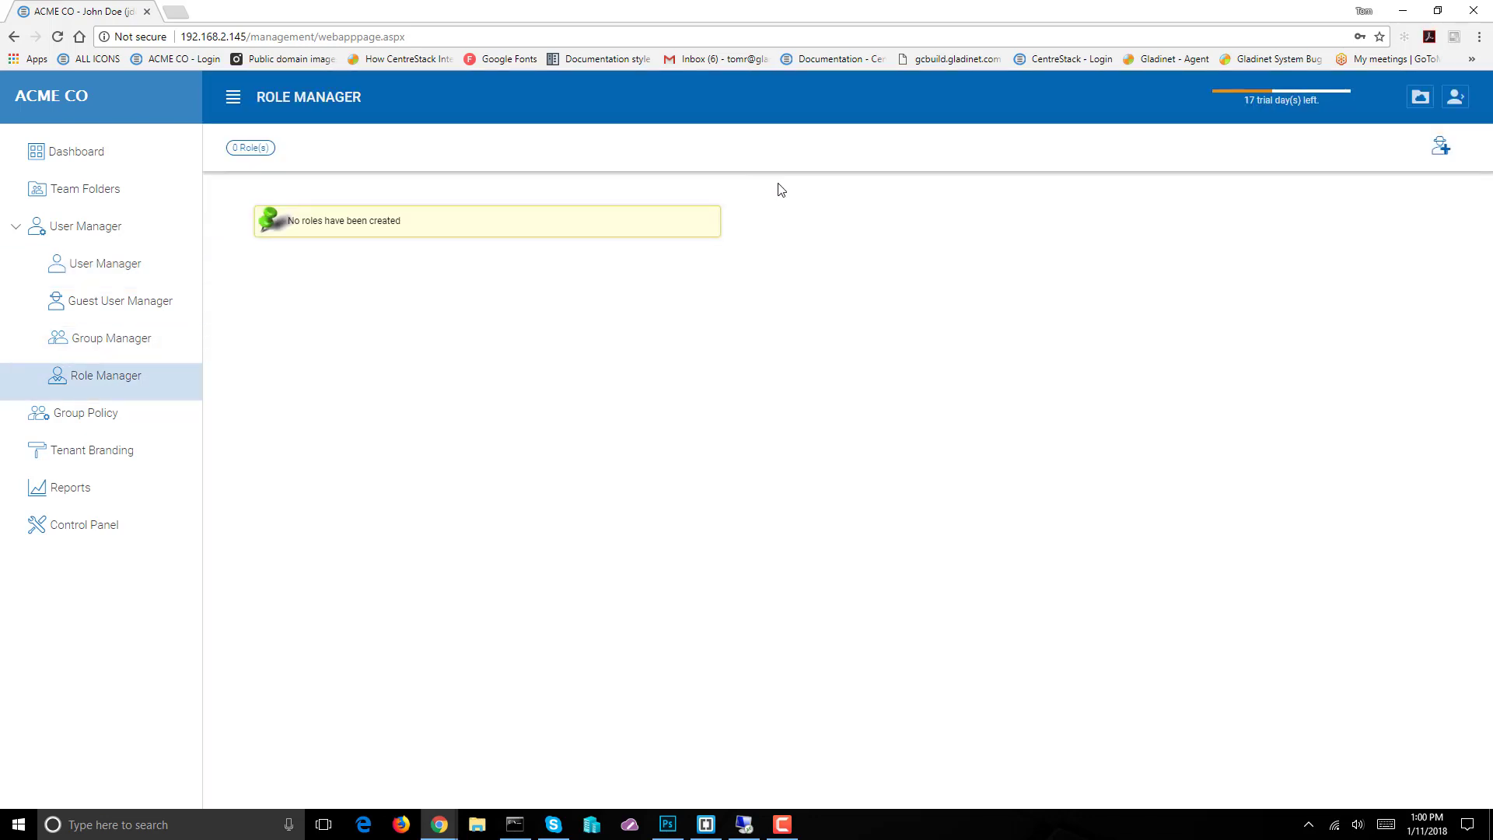
pyautogui.click(1442, 150)
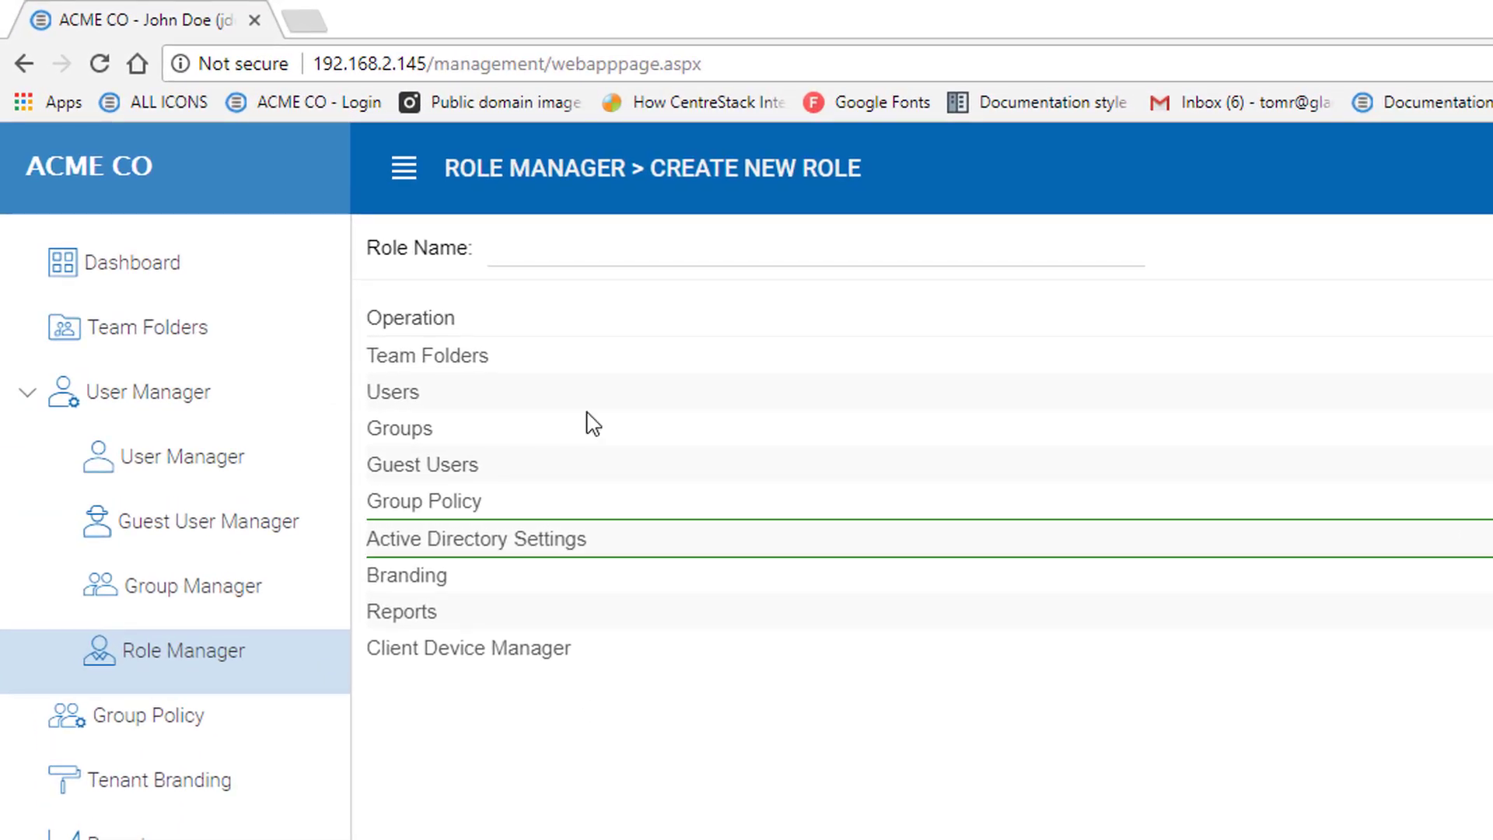
# Name the role 'Manager', grant View/Edit/Delete on Team Folders and full rights on Users
pyautogui.click(602, 253)
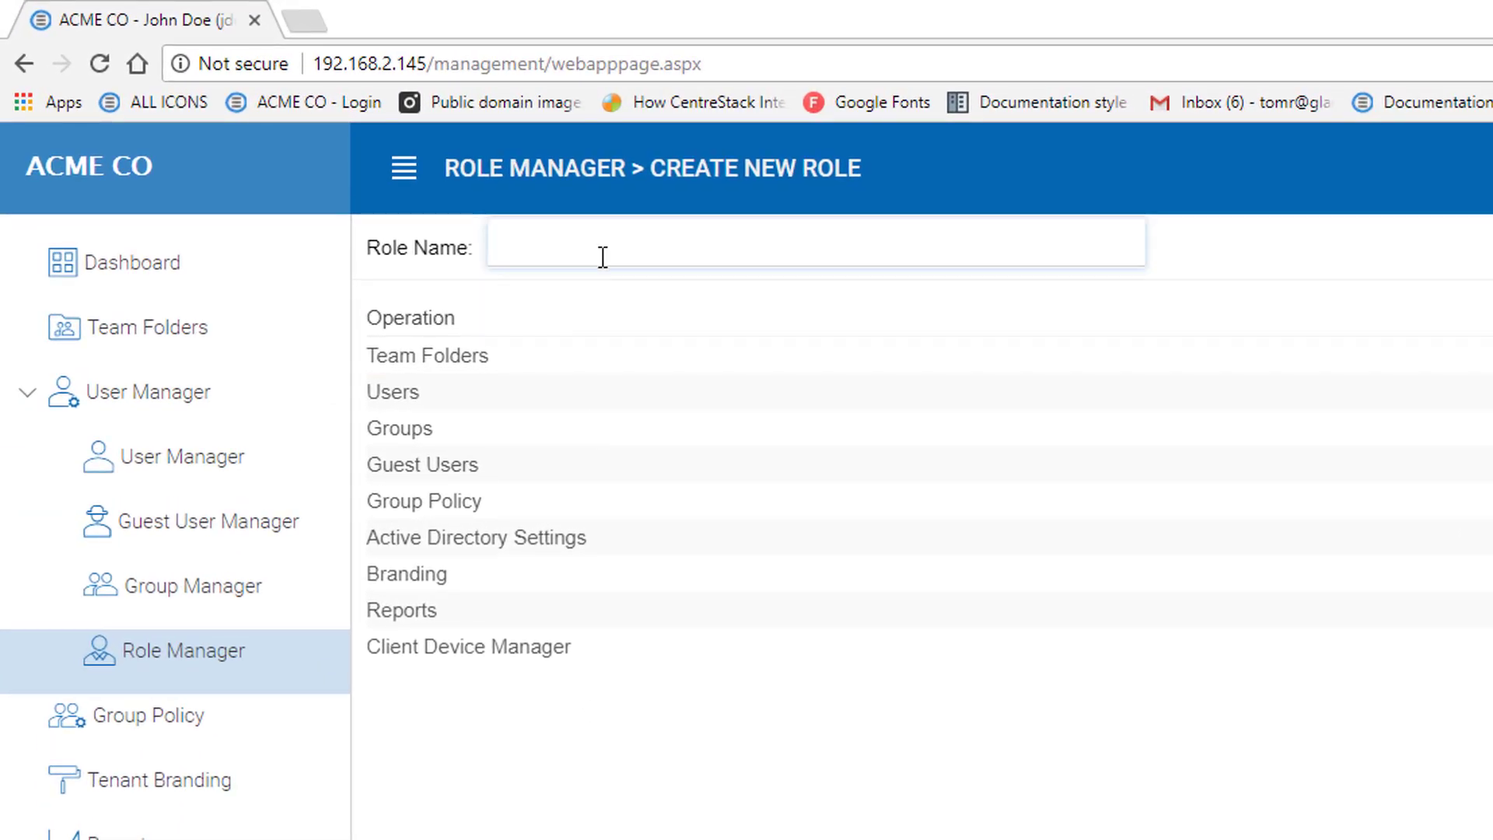
pyautogui.write('Manager')
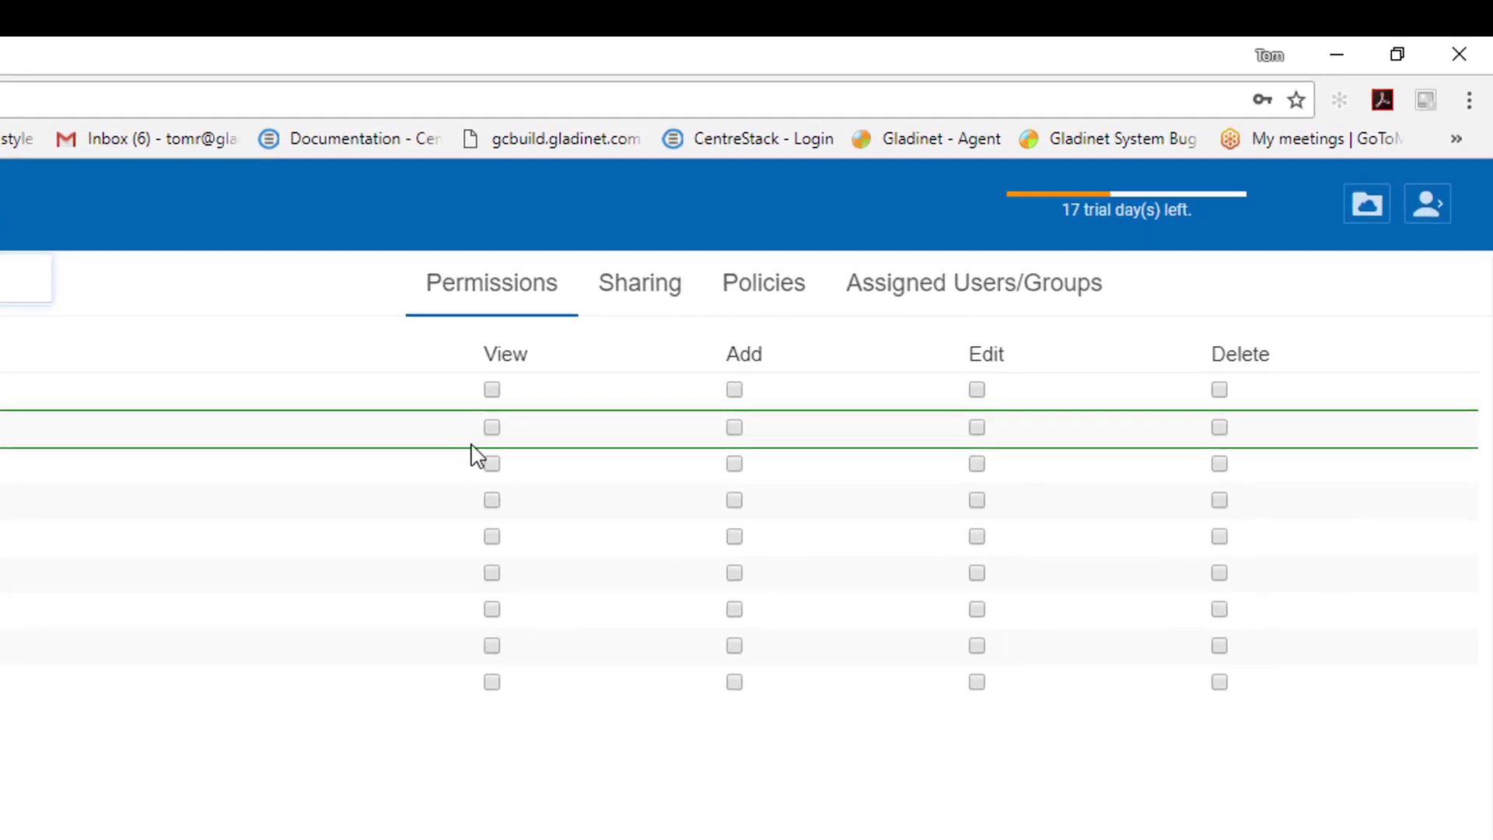
pyautogui.click(492, 390)
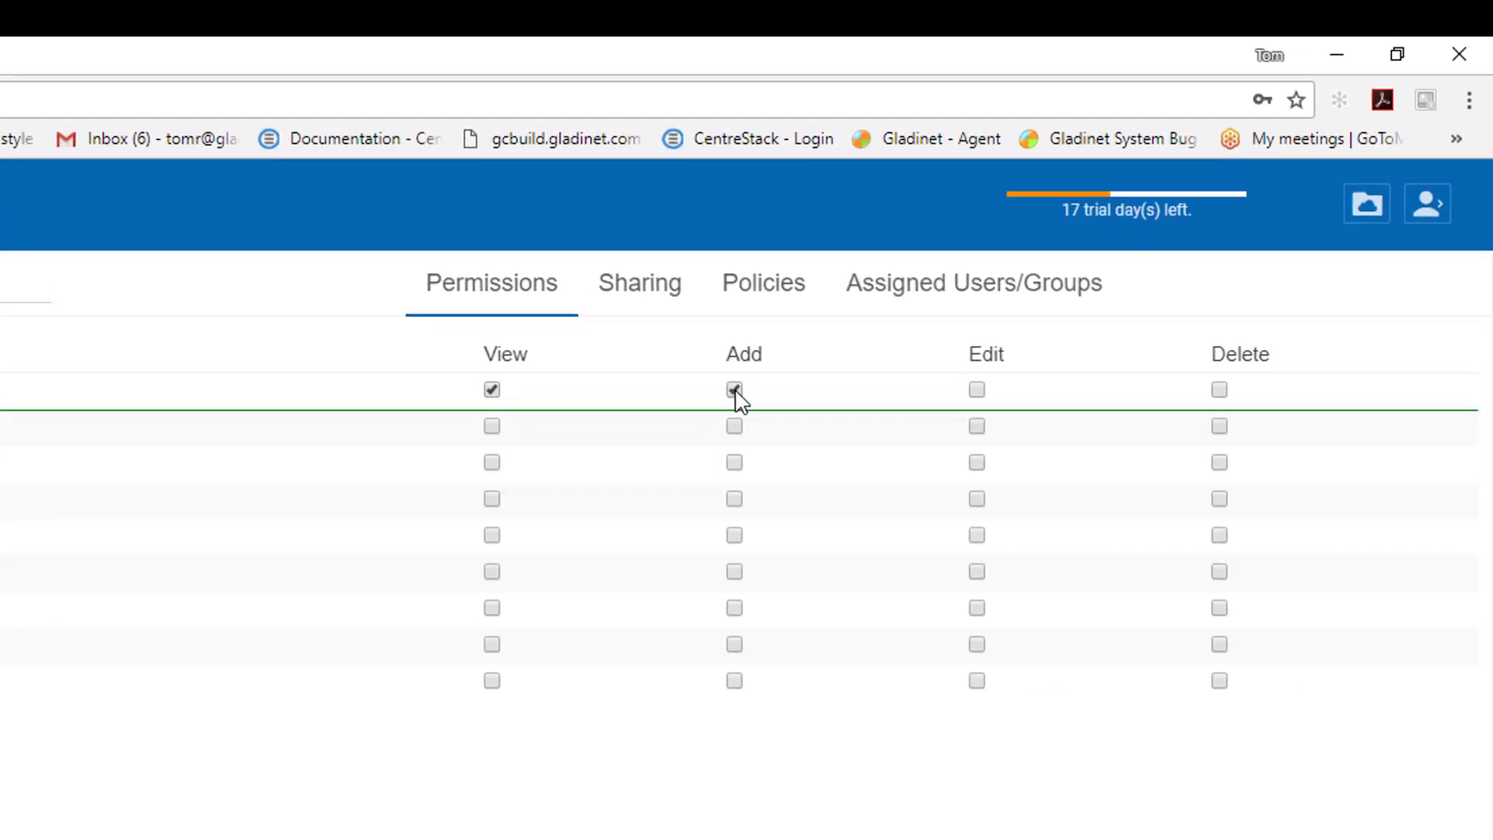
pyautogui.click(977, 389)
pyautogui.click(1220, 390)
pyautogui.click(492, 428)
pyautogui.click(734, 427)
pyautogui.click(977, 427)
pyautogui.click(1219, 427)
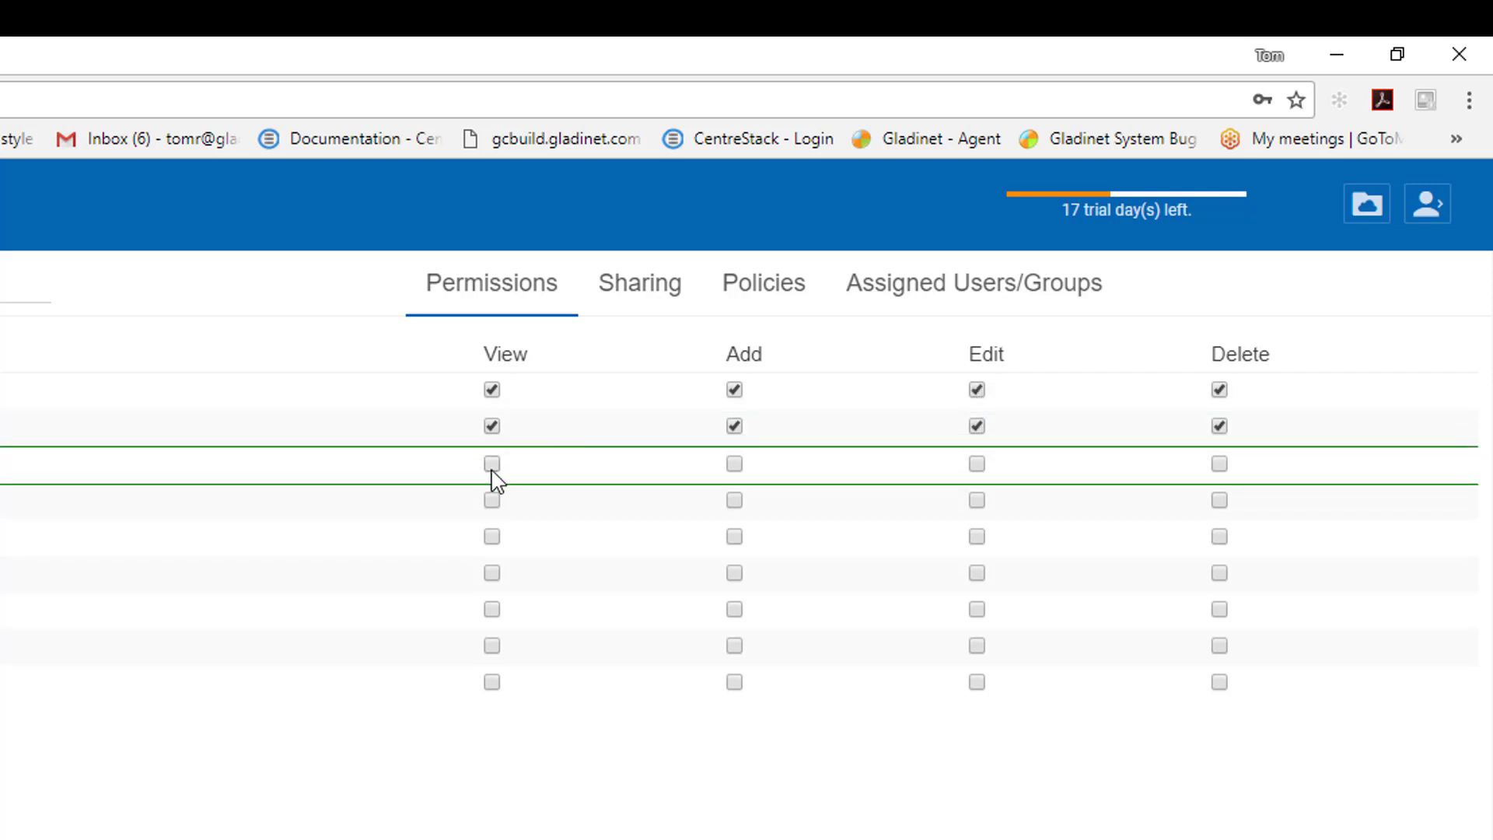
# Grant View, Add, Edit and Delete on Groups and Guest Users
pyautogui.click(492, 463)
pyautogui.click(734, 463)
pyautogui.click(976, 464)
pyautogui.click(1219, 464)
pyautogui.click(491, 500)
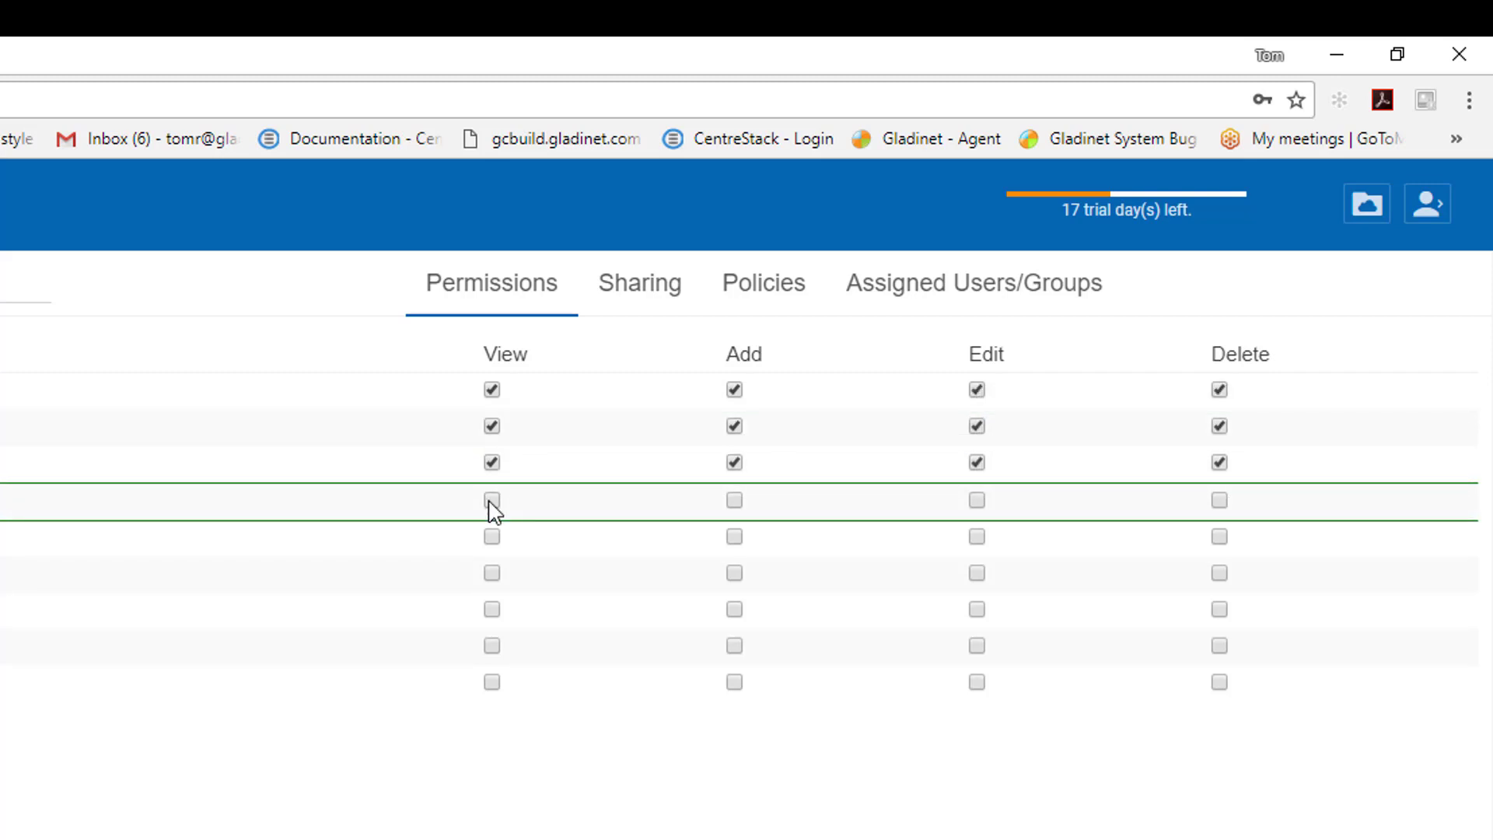
pyautogui.click(734, 500)
pyautogui.click(976, 500)
pyautogui.click(1219, 500)
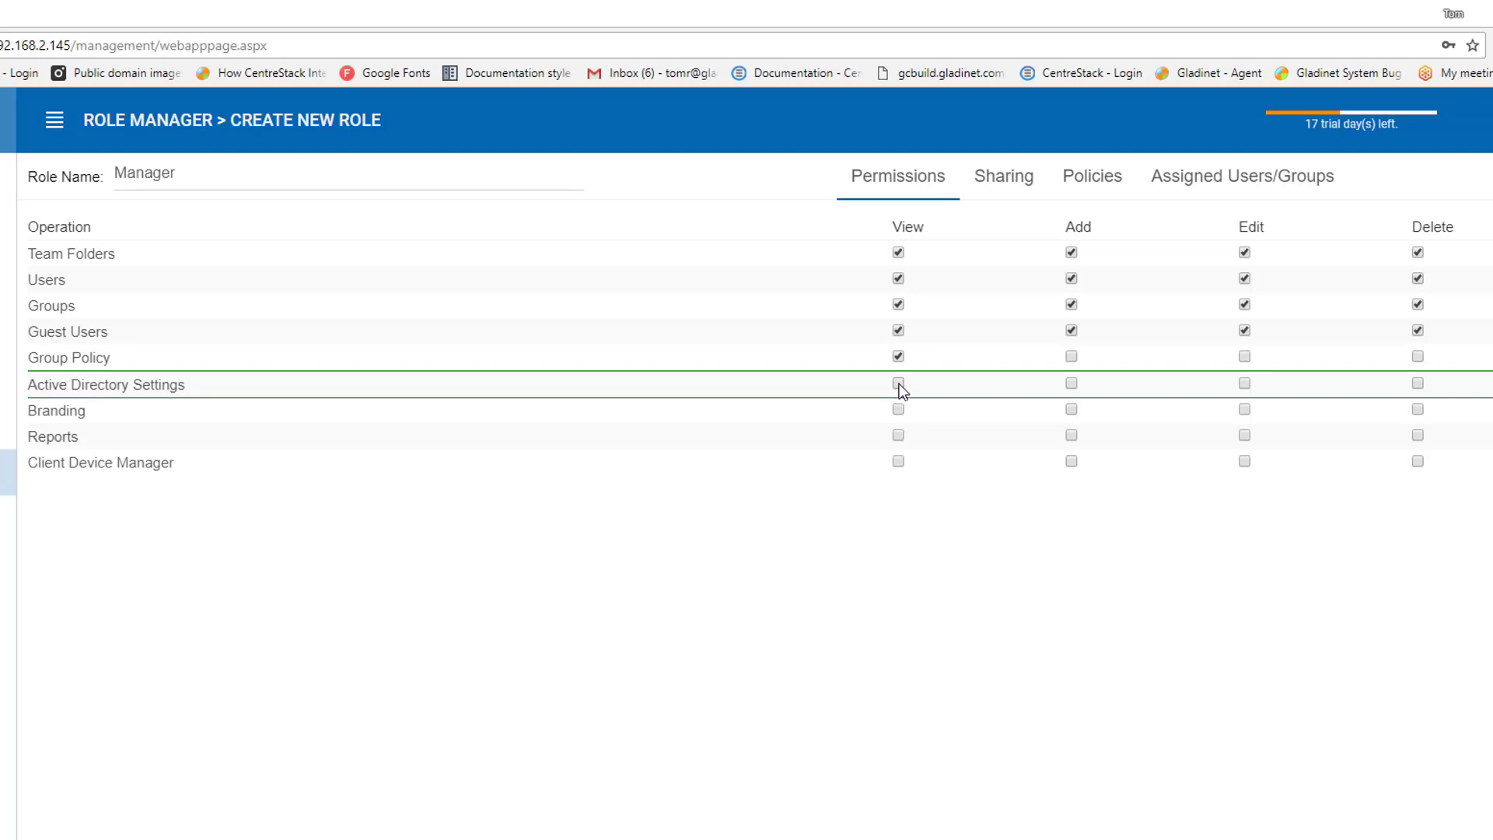
# Give View on Active Directory Settings, full rights on Branding and Reports, Add/Edit/Delete on Client Device Manager, then apply
pyautogui.click(898, 383)
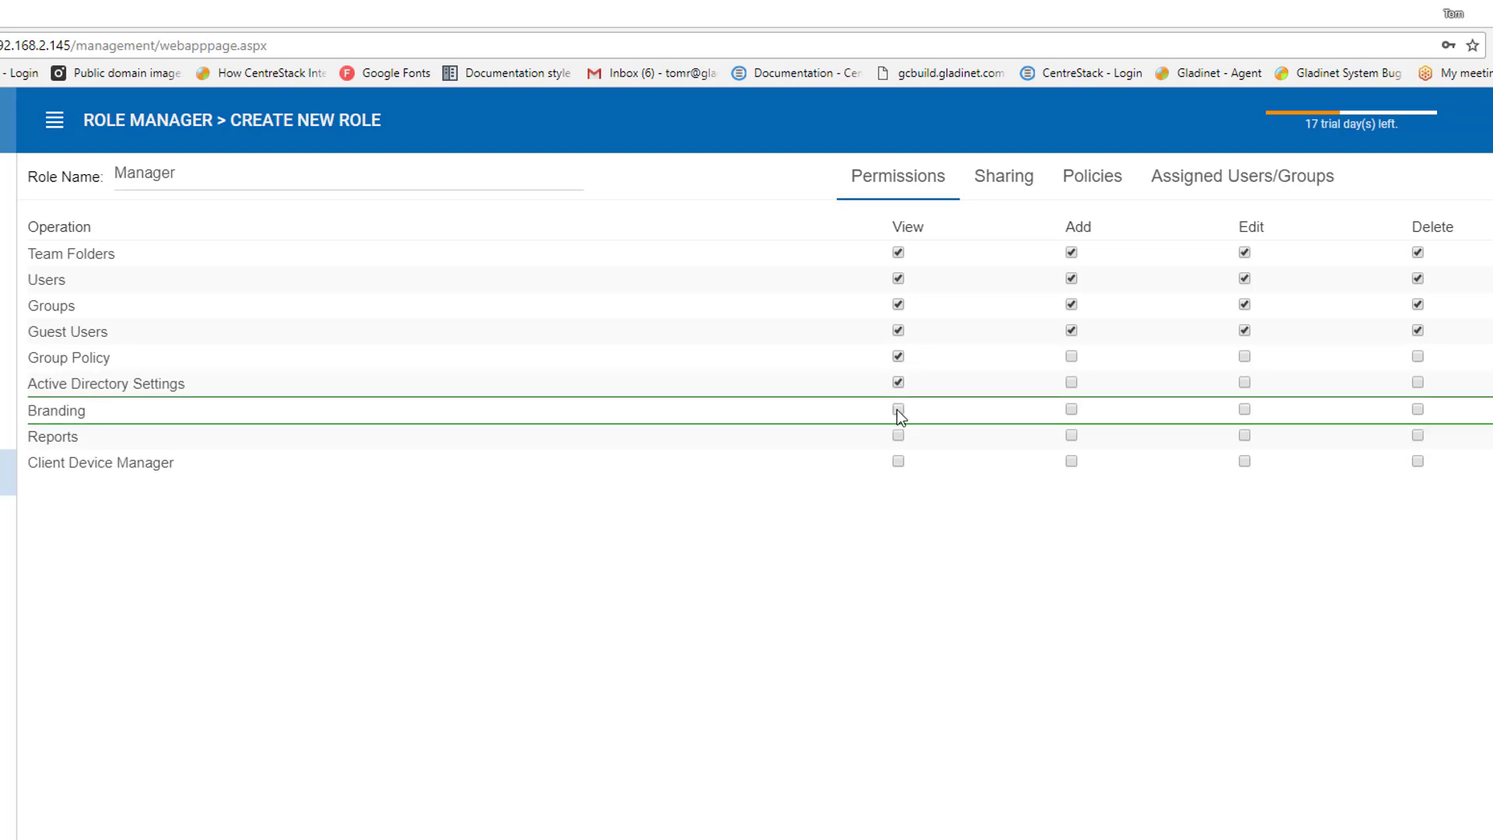
pyautogui.click(898, 409)
pyautogui.click(1070, 410)
pyautogui.click(1244, 410)
pyautogui.click(1417, 409)
pyautogui.click(898, 435)
pyautogui.click(1070, 436)
pyautogui.click(1244, 435)
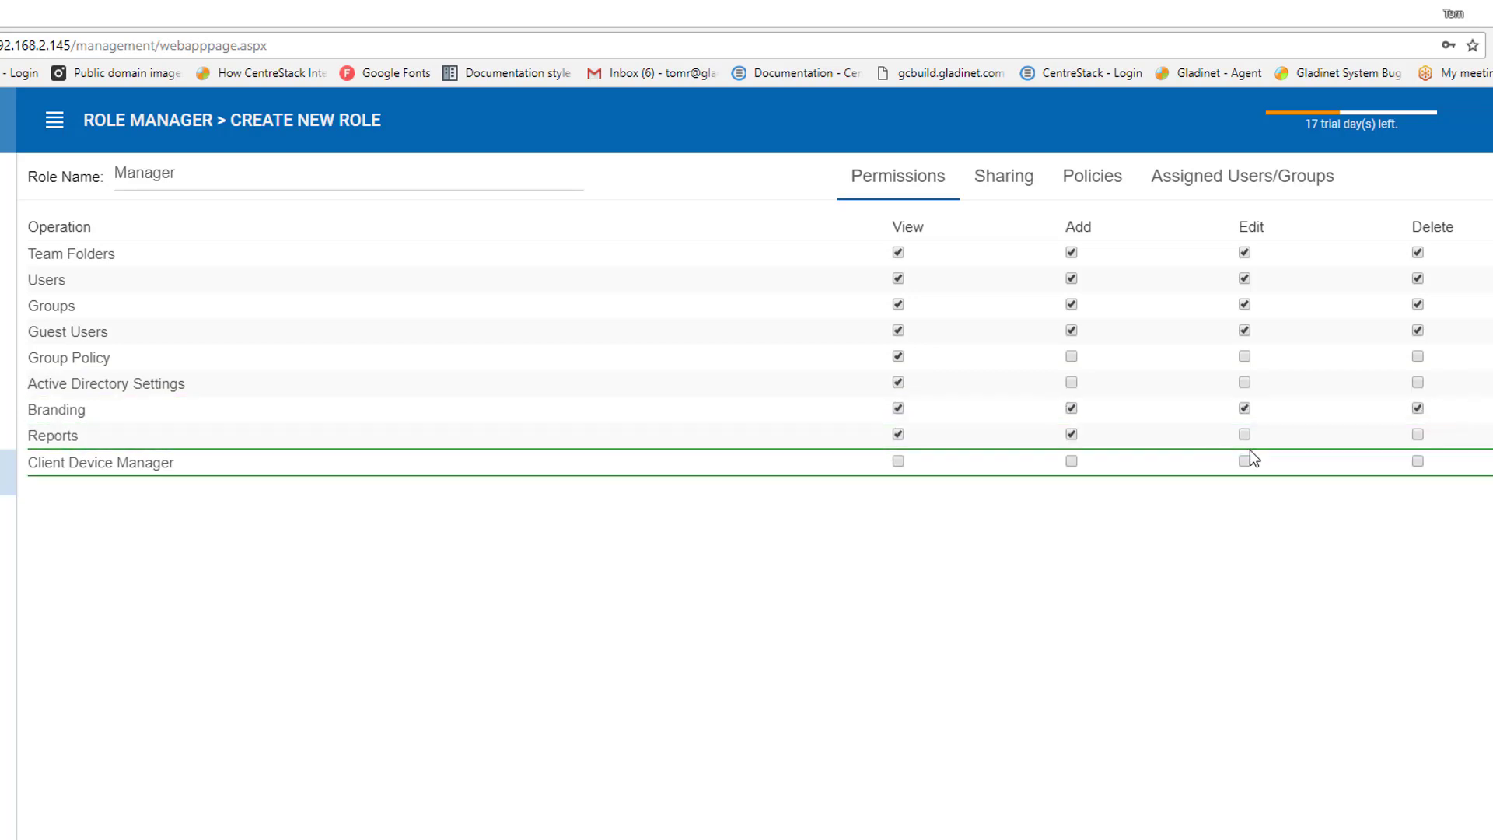
pyautogui.click(1416, 436)
pyautogui.click(1071, 461)
pyautogui.click(1244, 461)
pyautogui.click(1417, 461)
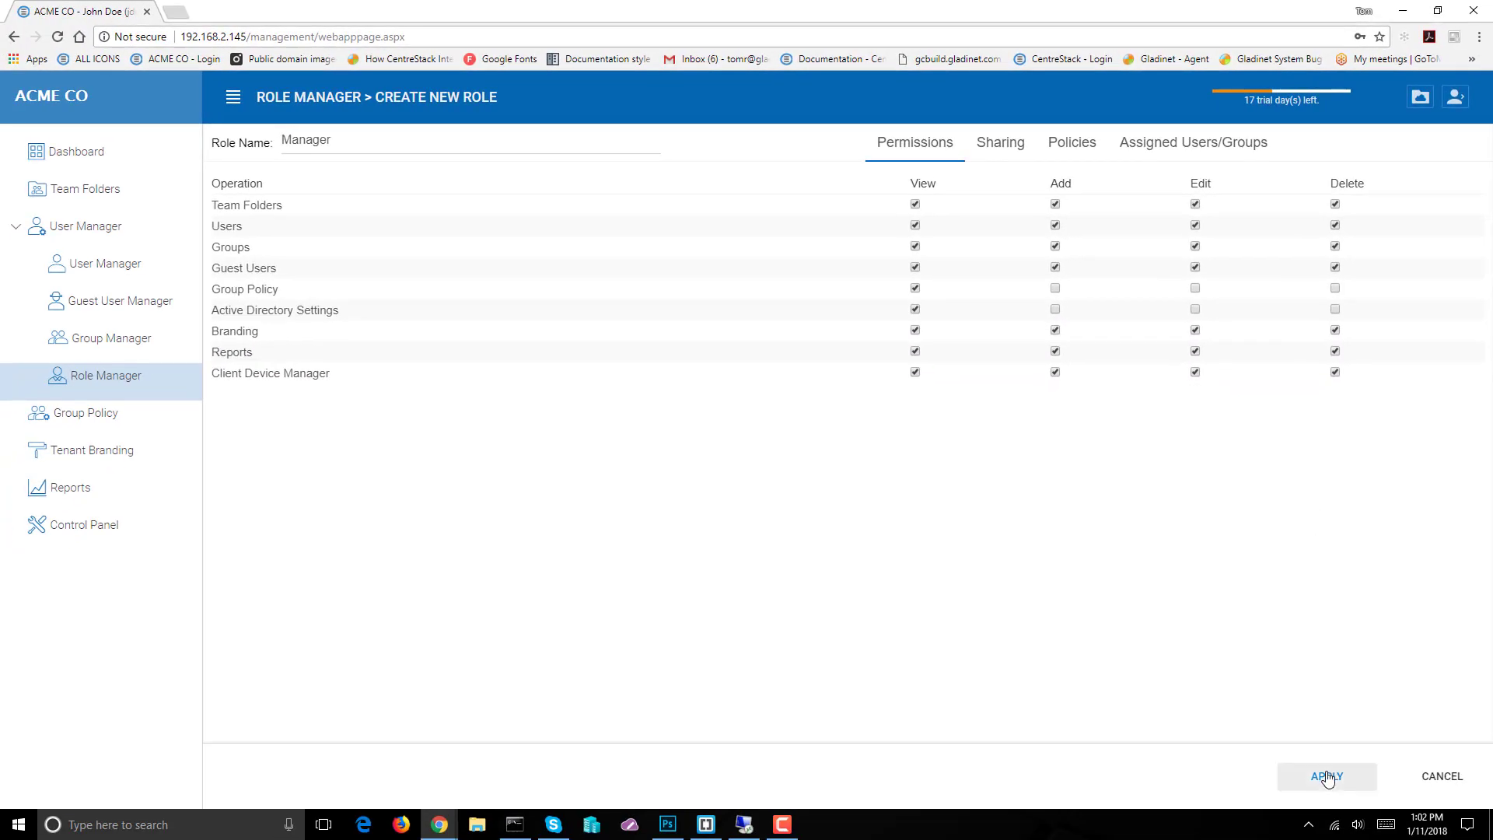
pyautogui.click(1328, 776)
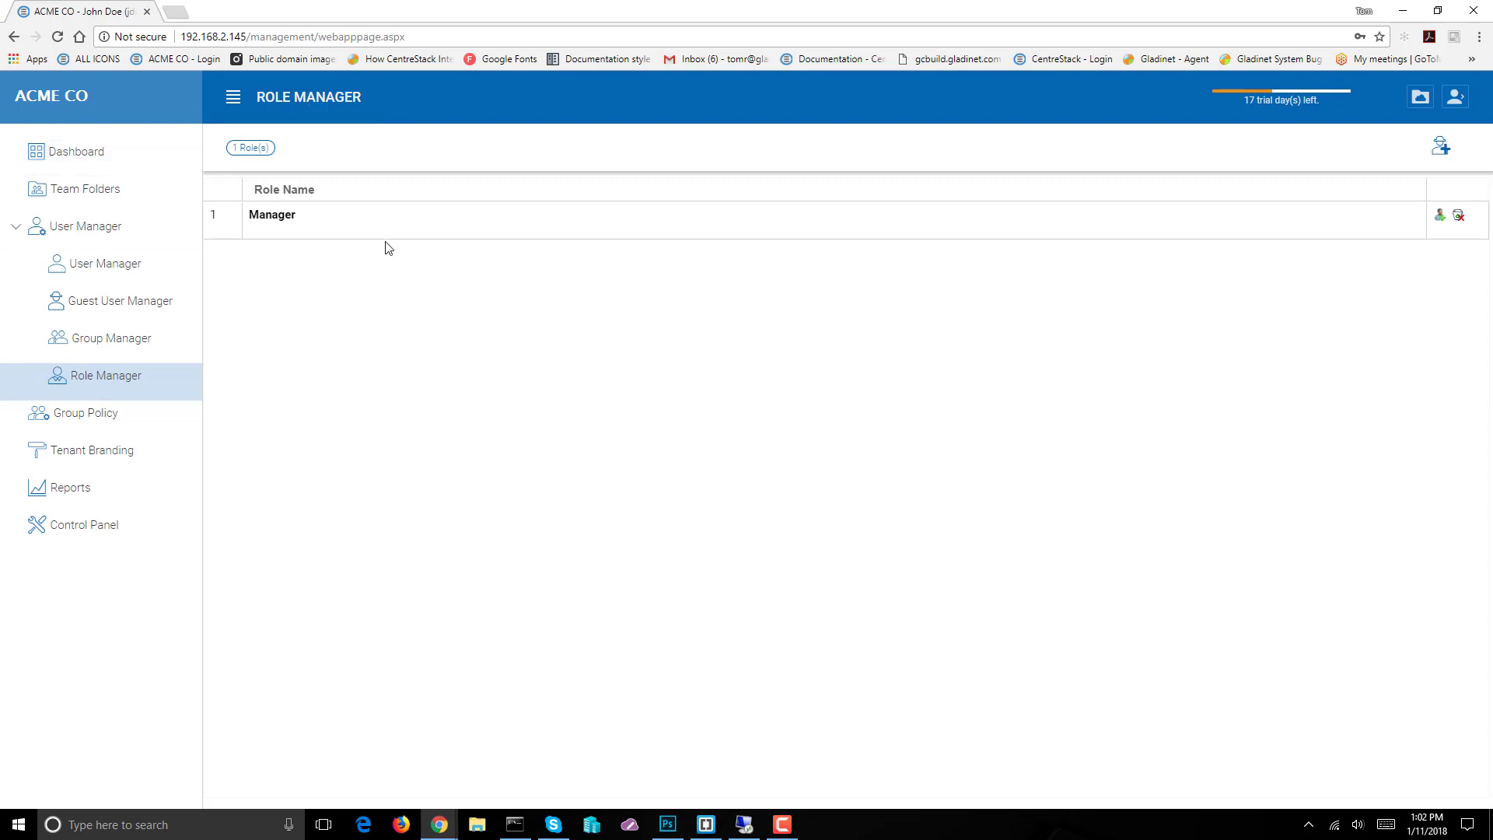
pyautogui.click(81, 265)
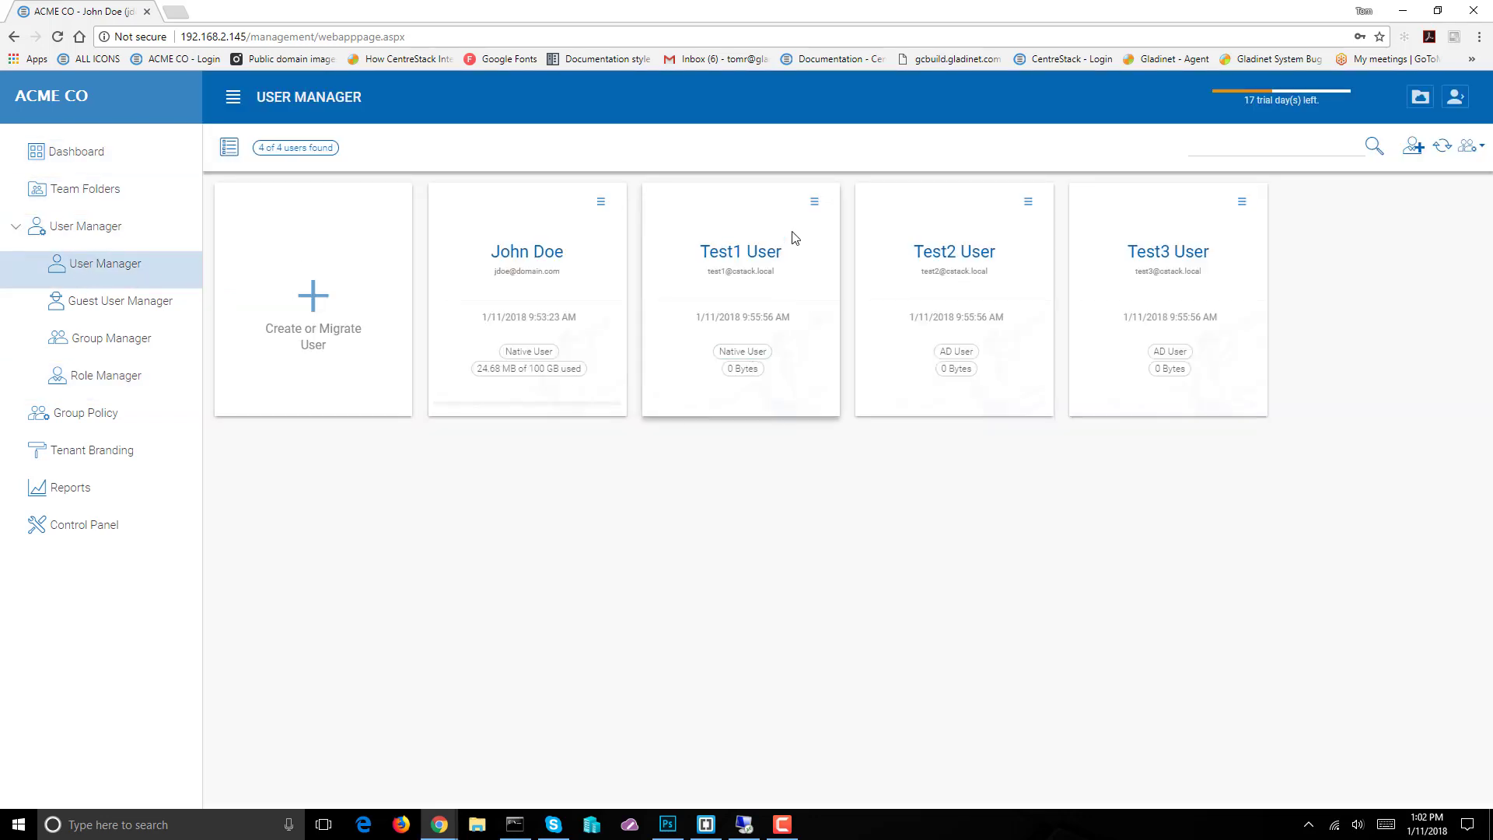
pyautogui.click(815, 203)
pyautogui.moveTo(893, 224)
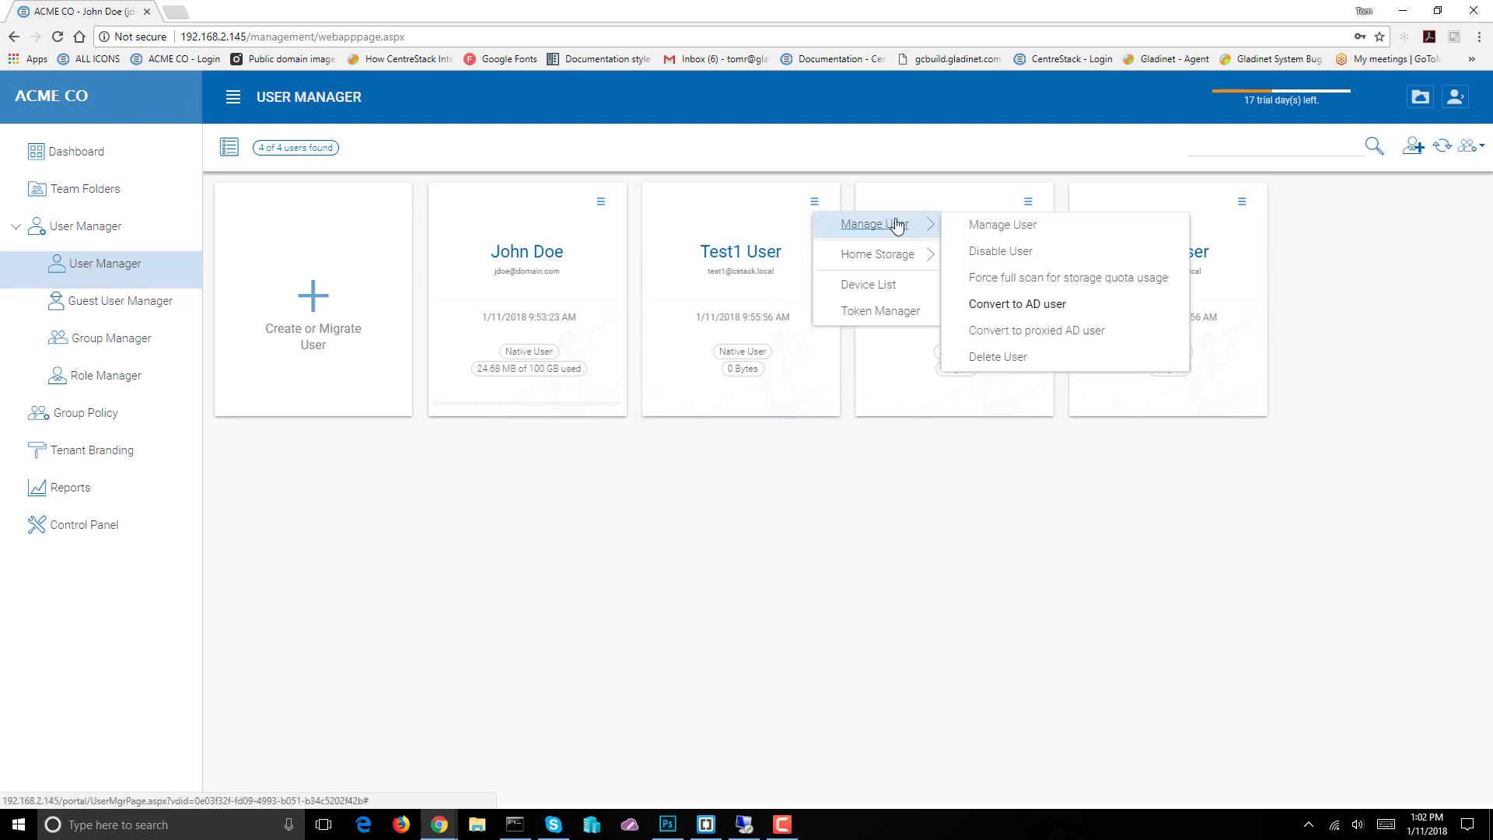
pyautogui.click(986, 229)
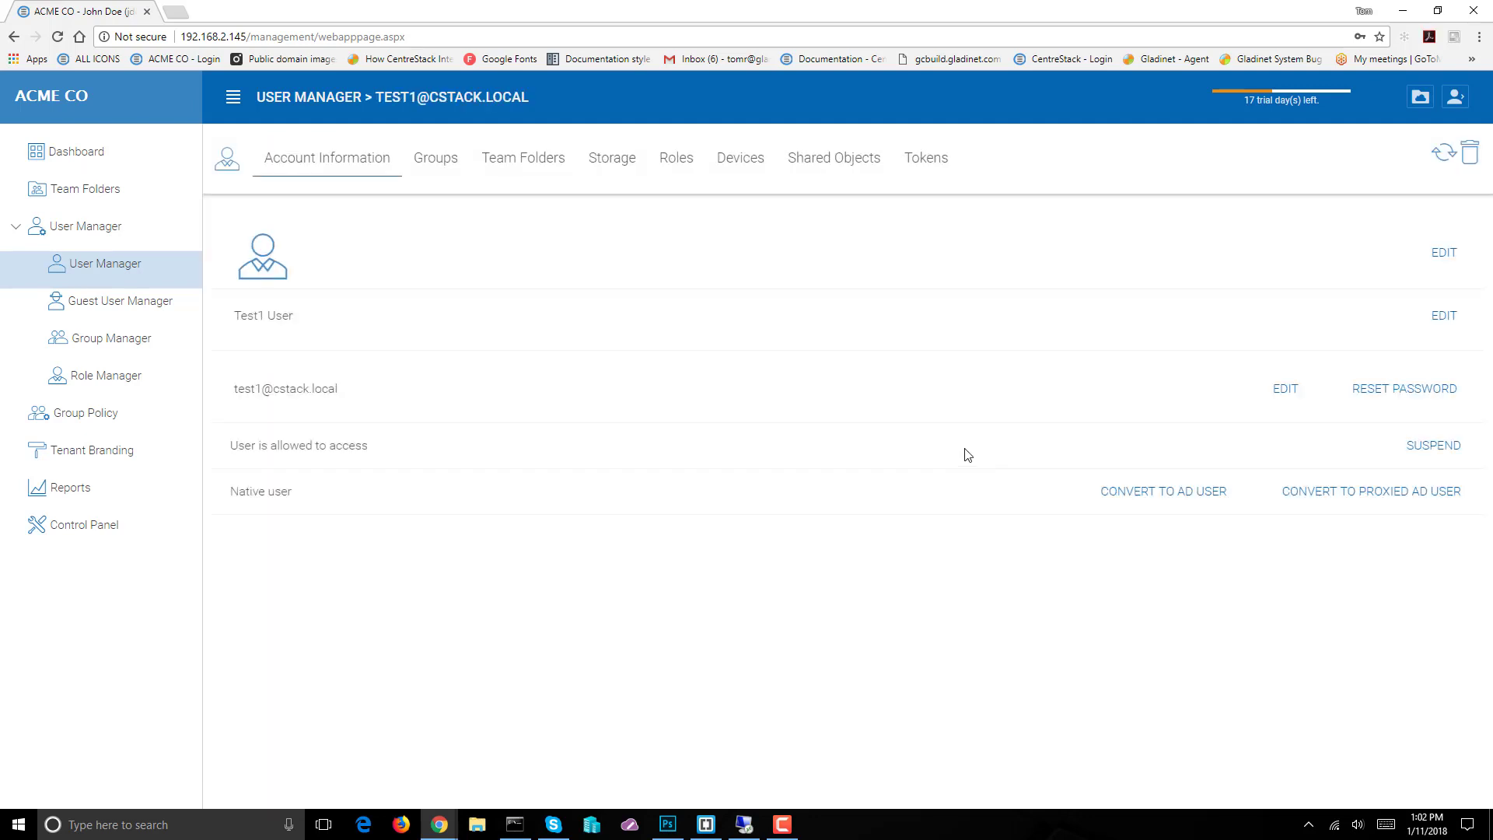
pyautogui.click(680, 171)
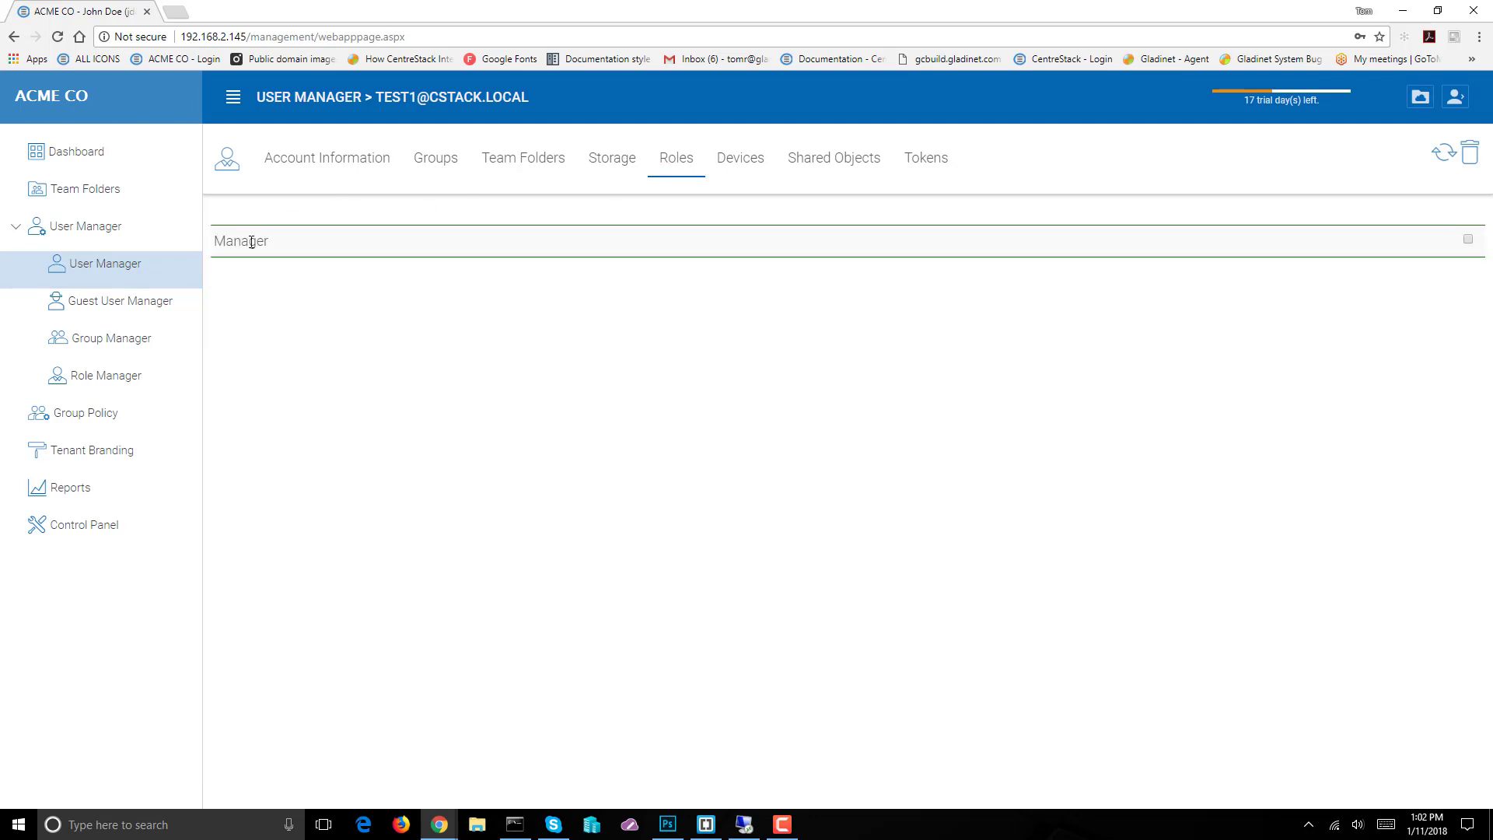
pyautogui.click(1468, 240)
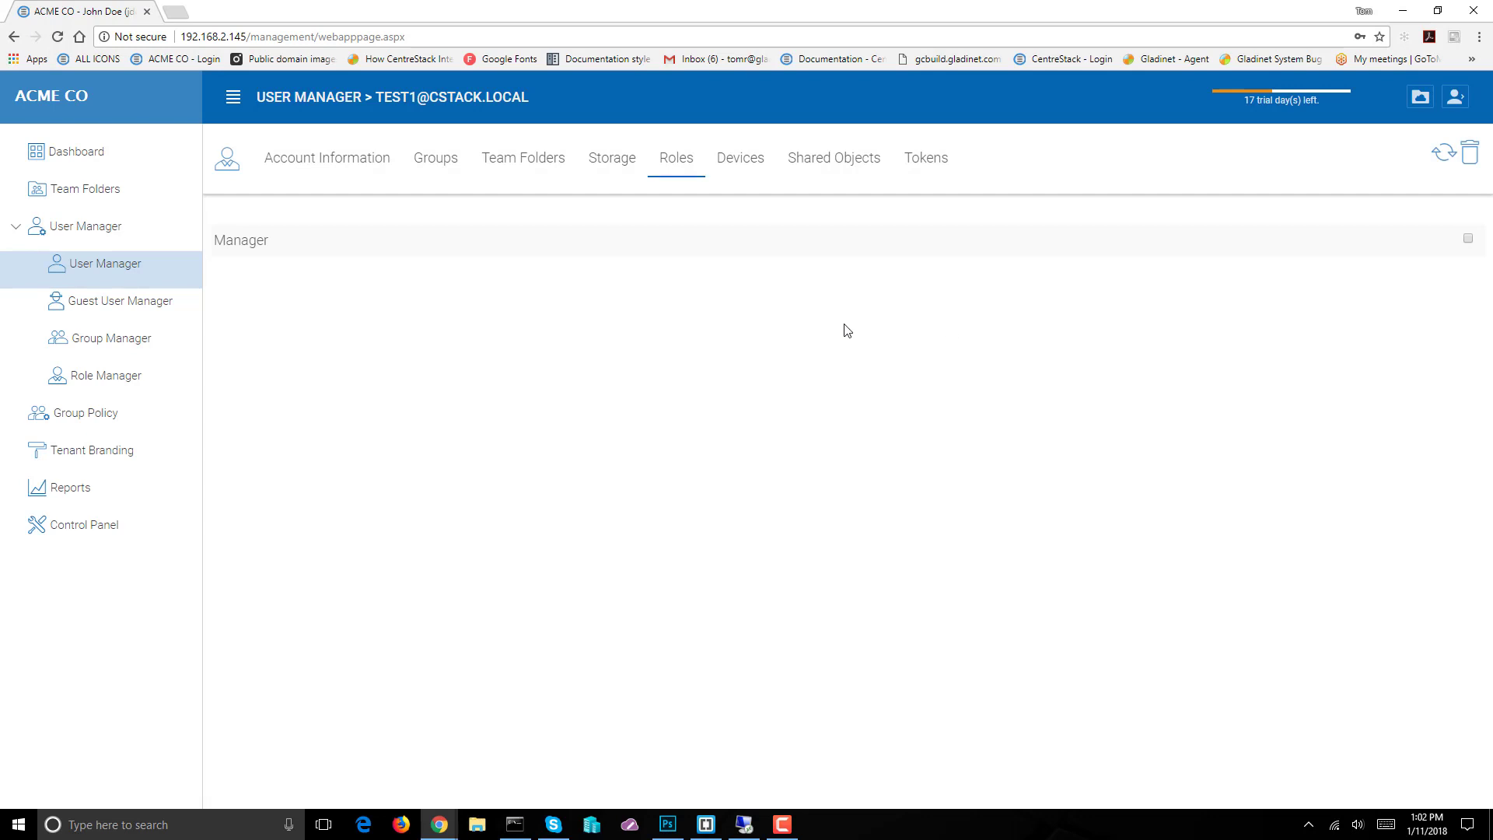
pyautogui.click(100, 269)
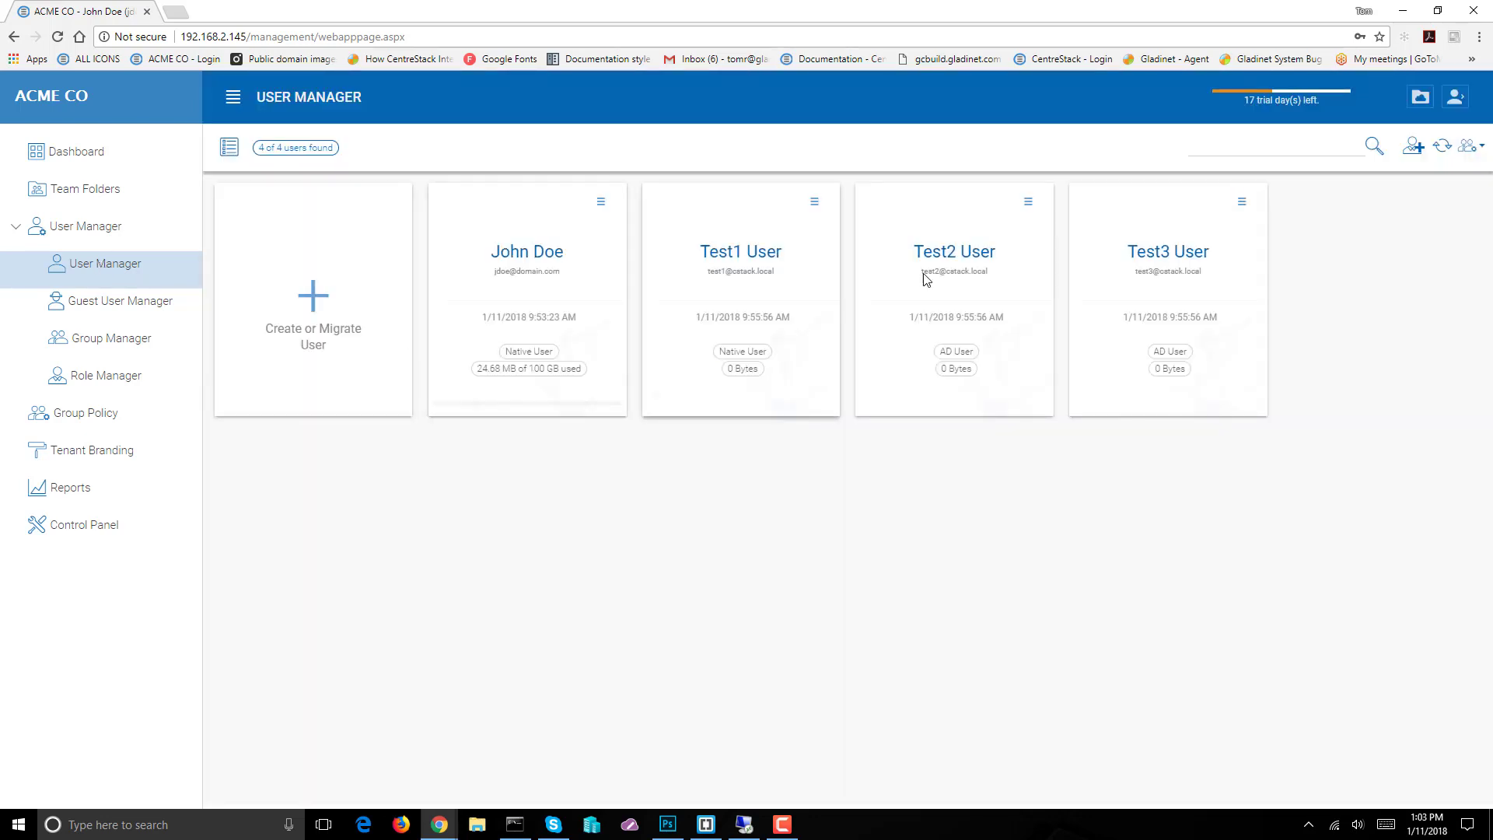
pyautogui.click(970, 258)
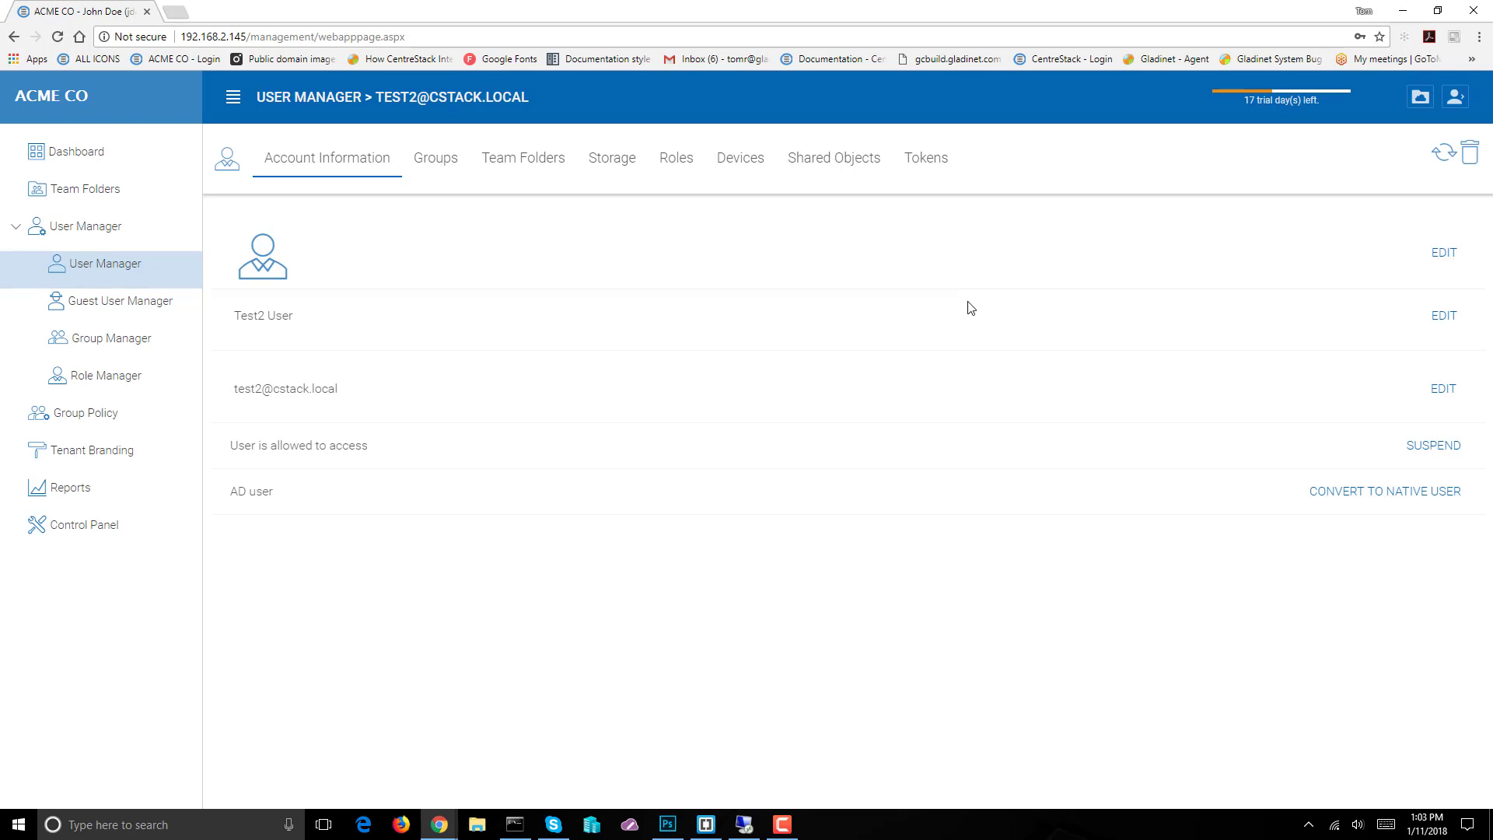
pyautogui.click(675, 170)
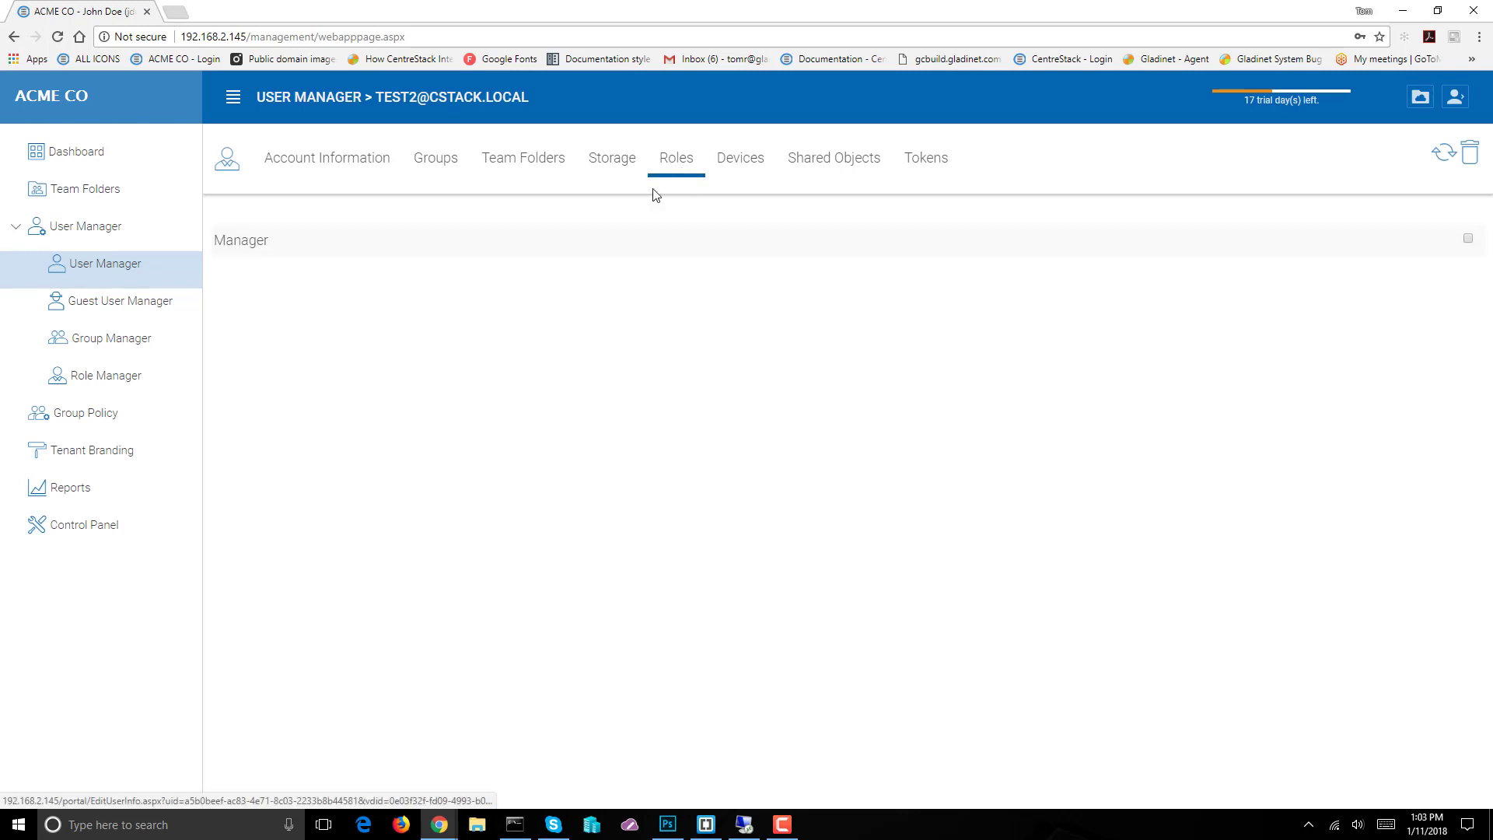
pyautogui.click(1468, 239)
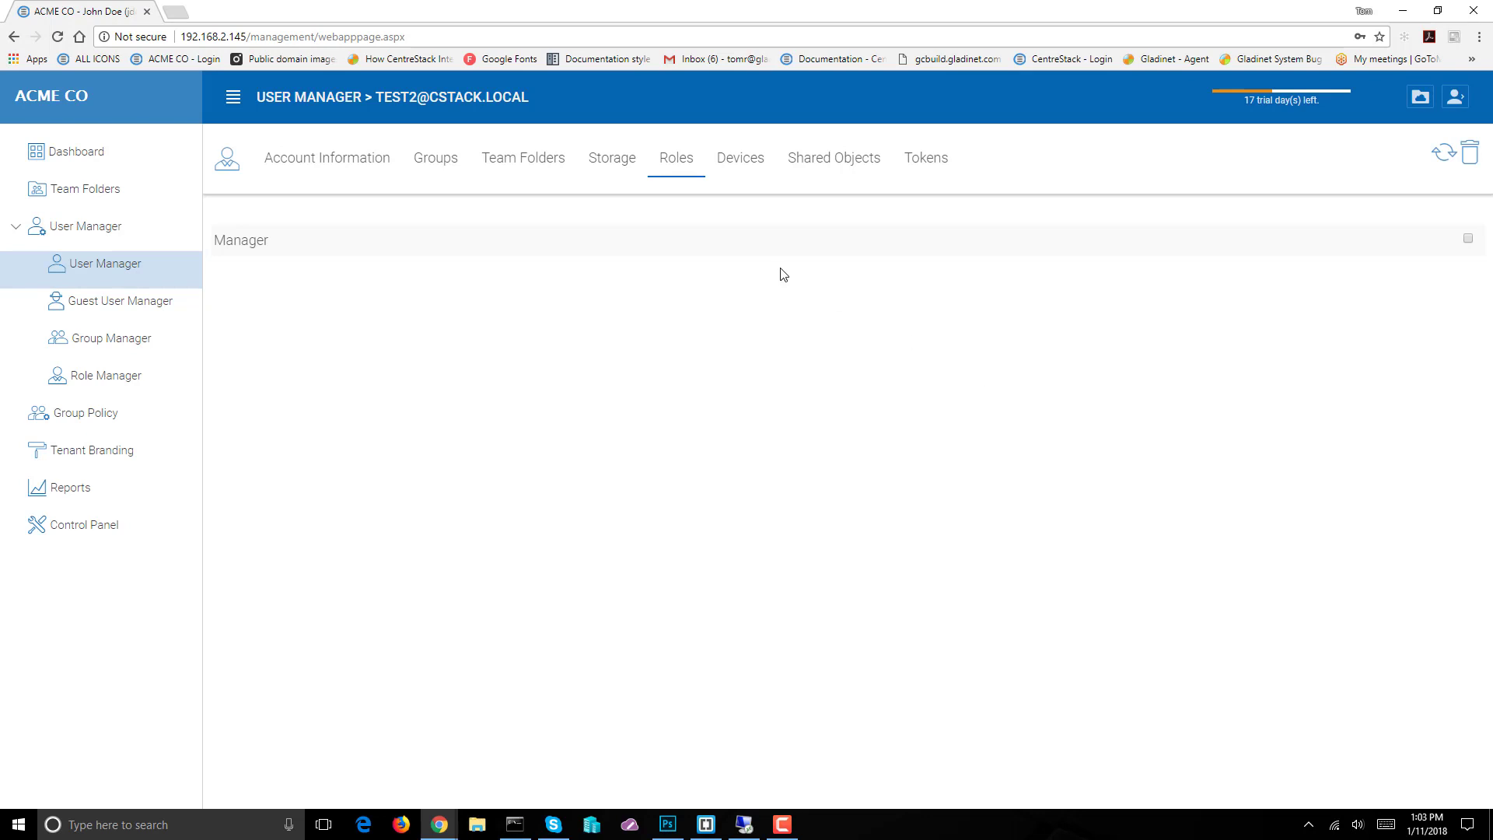
pyautogui.click(78, 262)
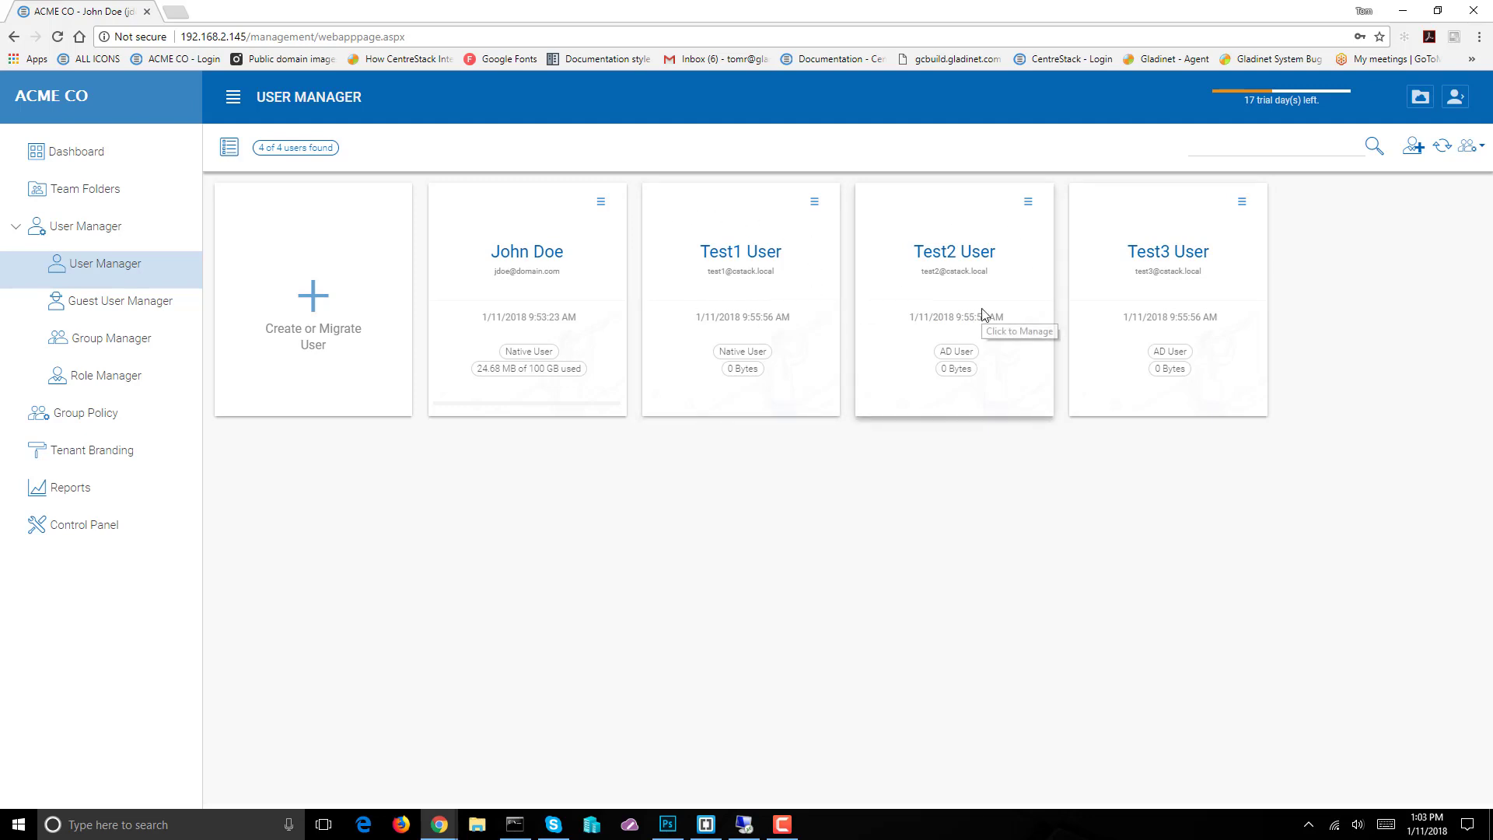
# Sign out of the administrator account and sign in as test1 with its password
pyautogui.click(1455, 97)
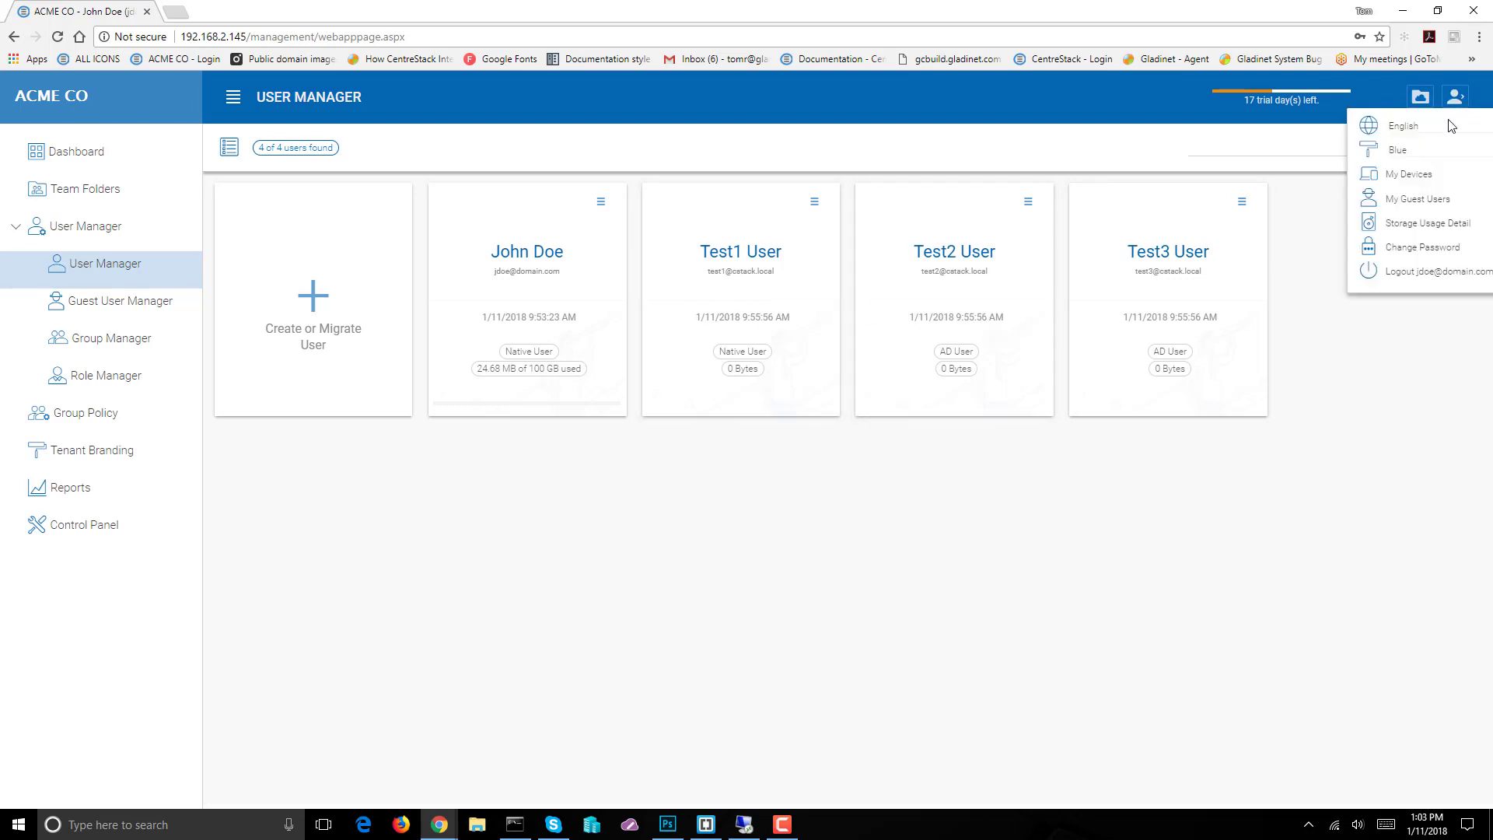
pyautogui.click(1419, 277)
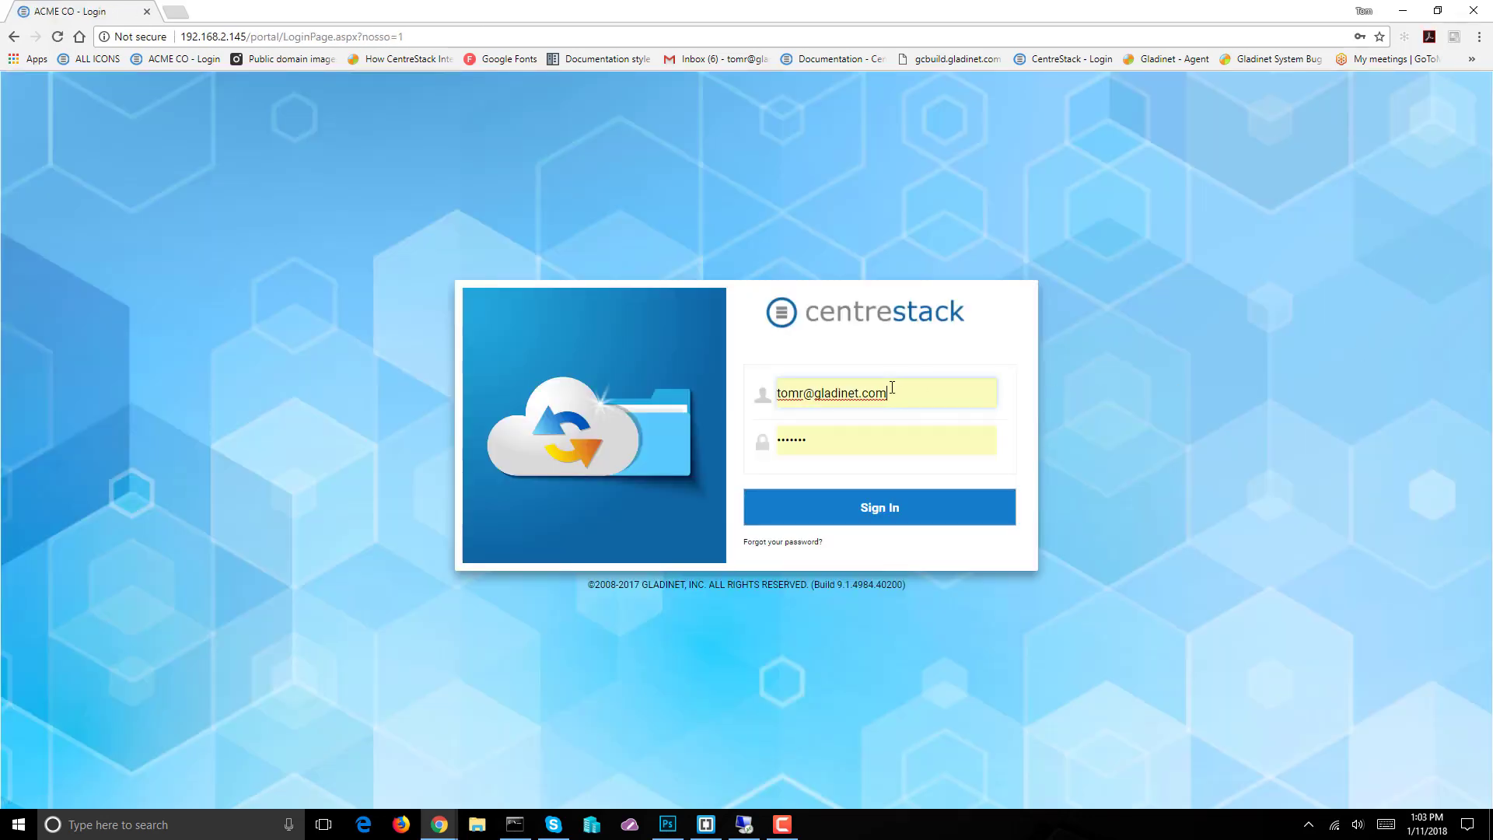
pyautogui.doubleClick(891, 388)
pyautogui.click(694, 398)
pyautogui.moveTo(903, 390); pyautogui.dragTo(778, 386)
pyautogui.write('te')
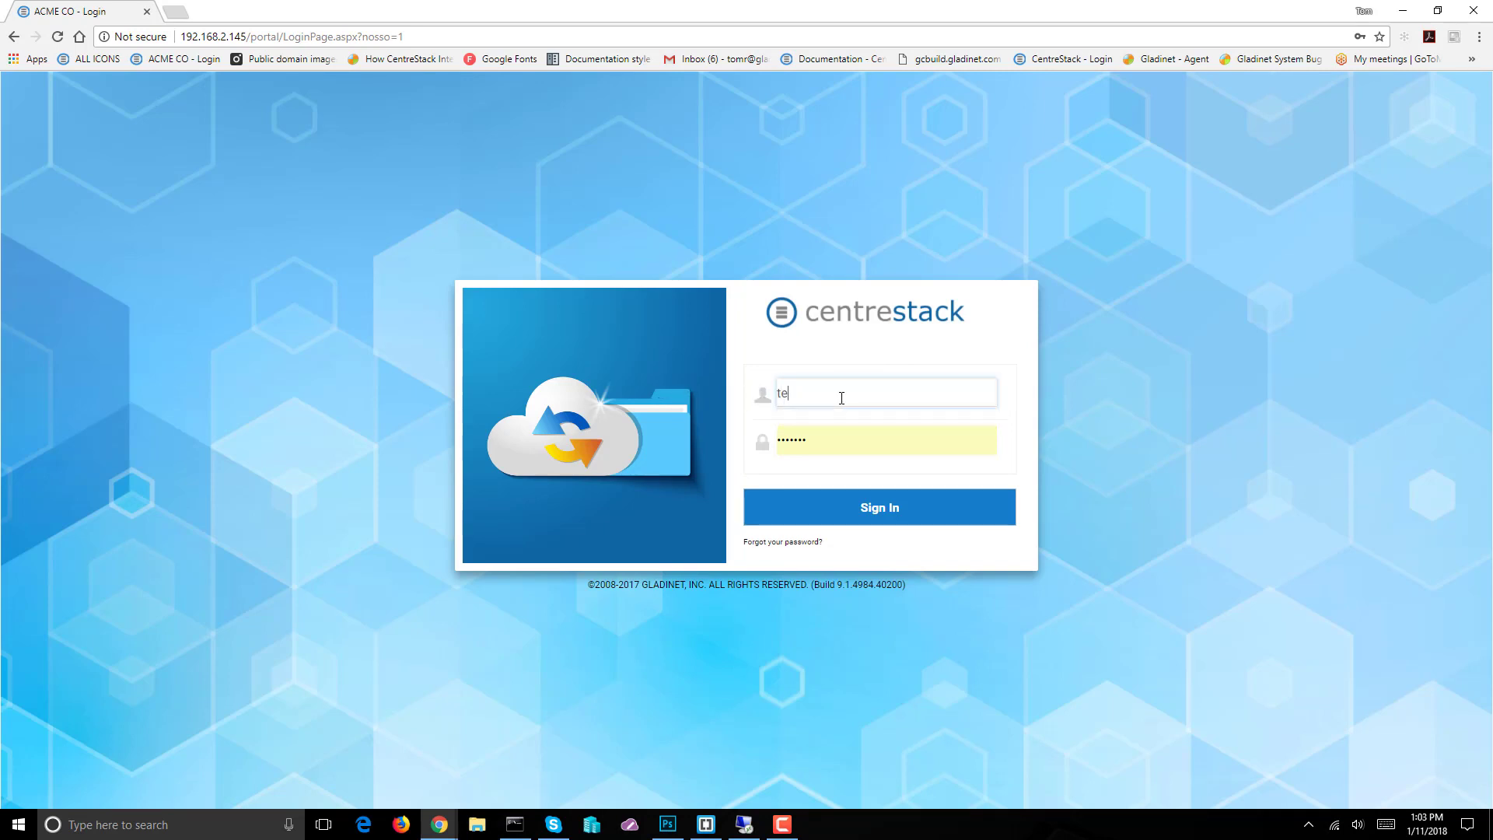
pyautogui.write('st1')
pyautogui.press('Tab')
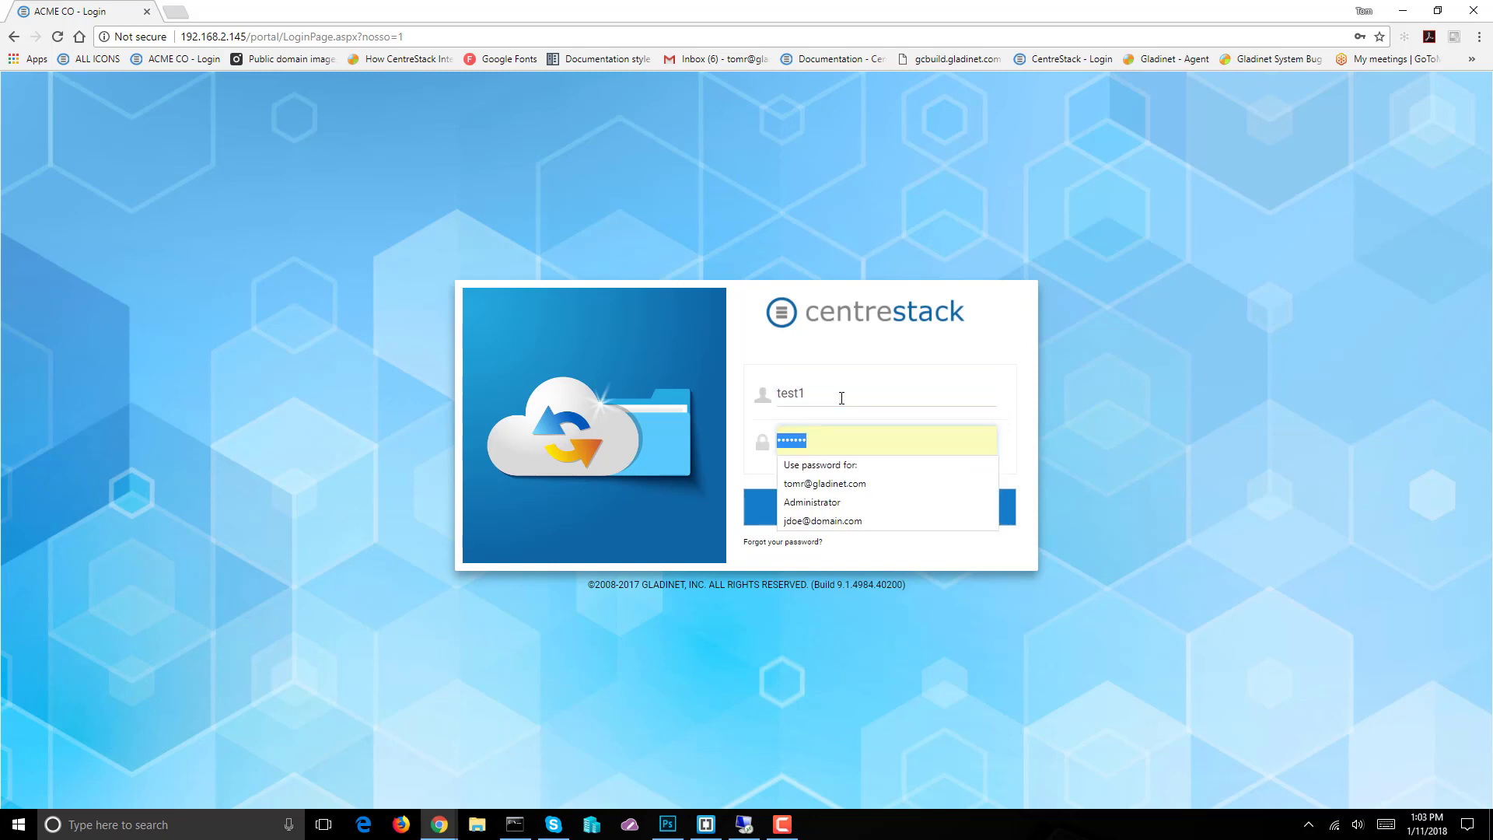
pyautogui.write('p')
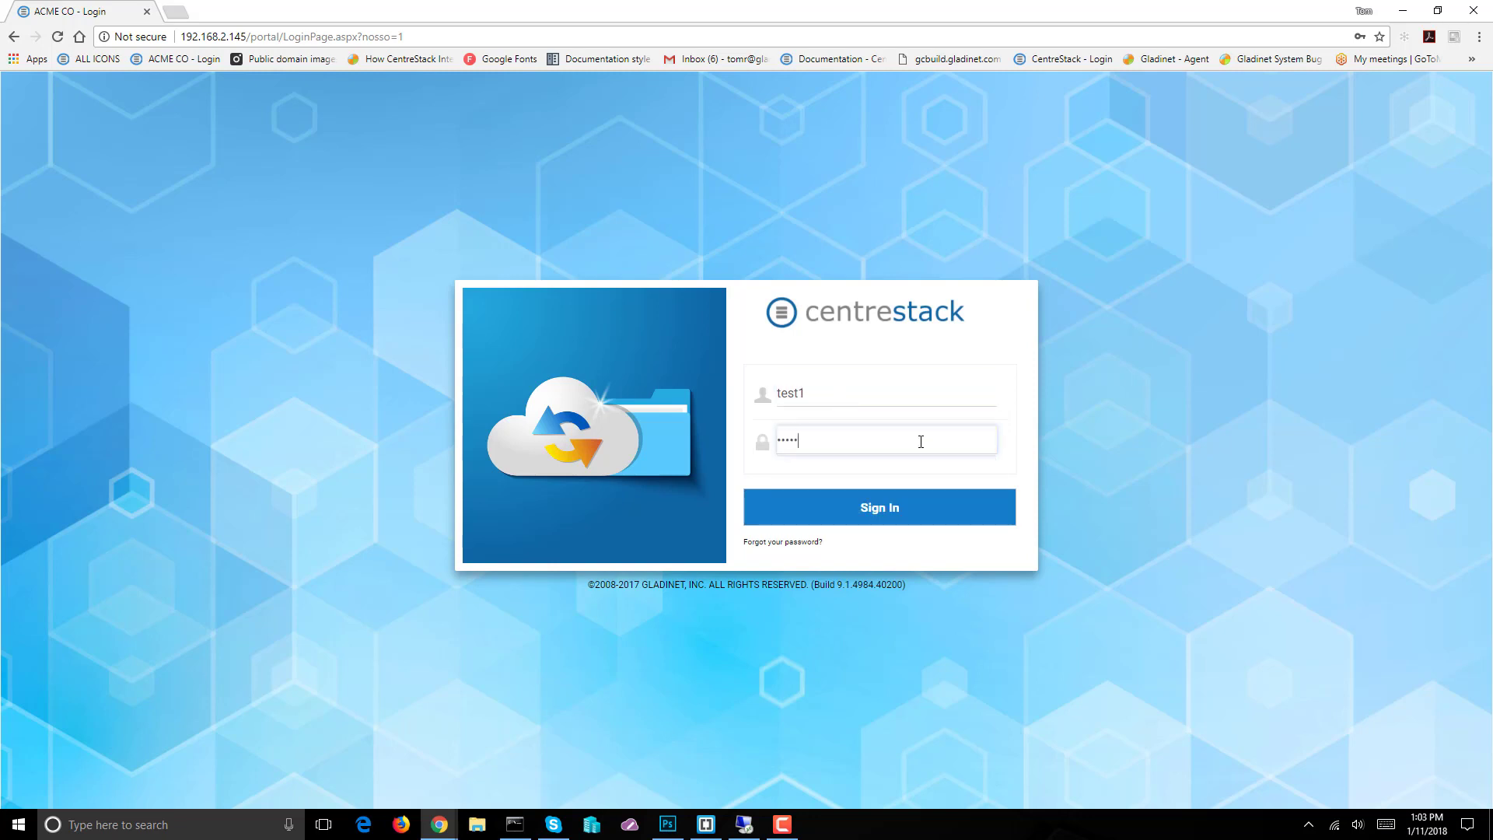
pyautogui.press('Return')
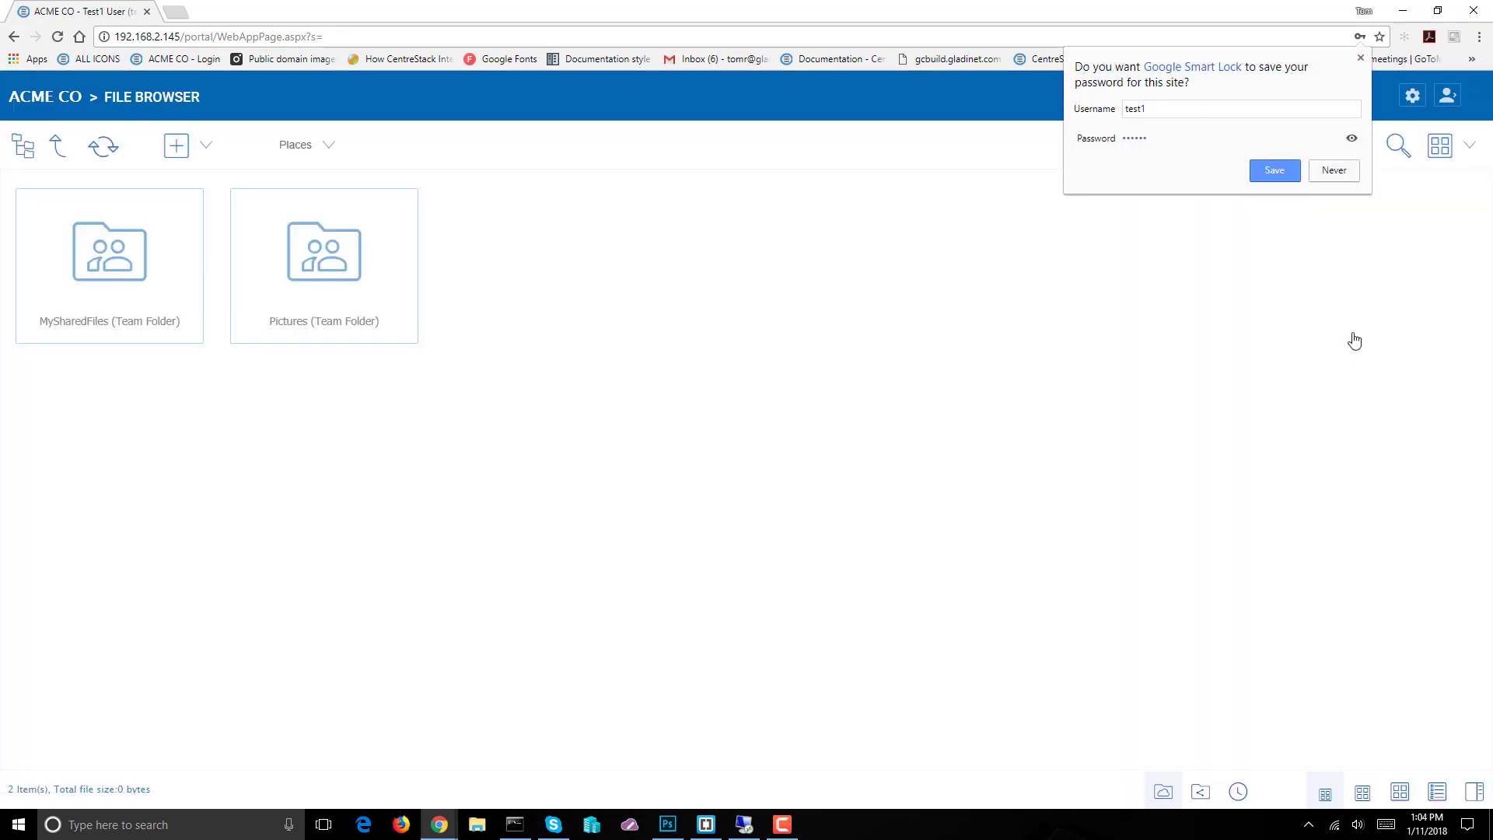
# Save the login password in Chrome and check Test1's account information page before returning to files
pyautogui.click(1281, 174)
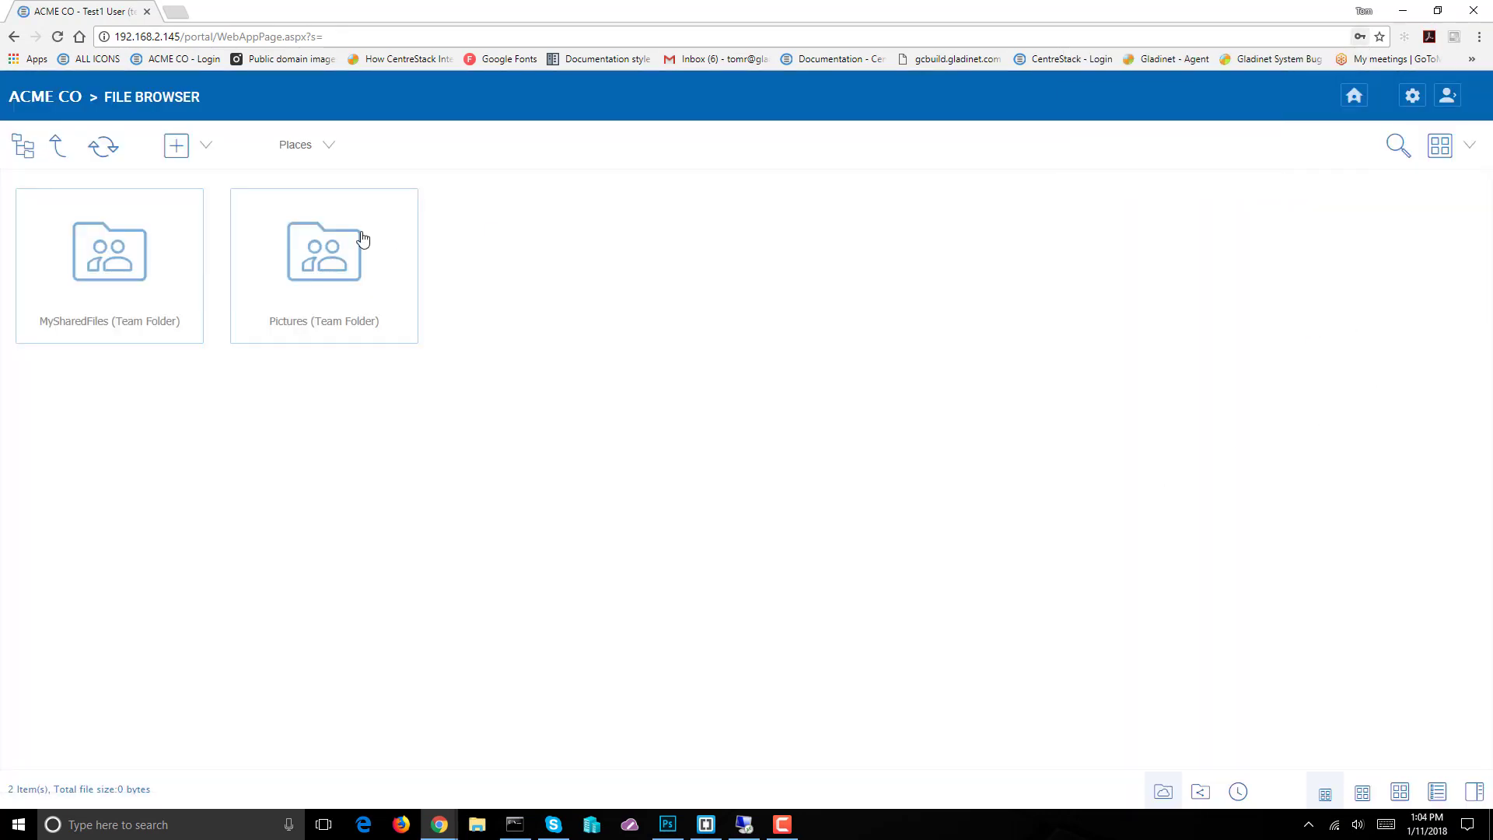
pyautogui.moveTo(319, 322)
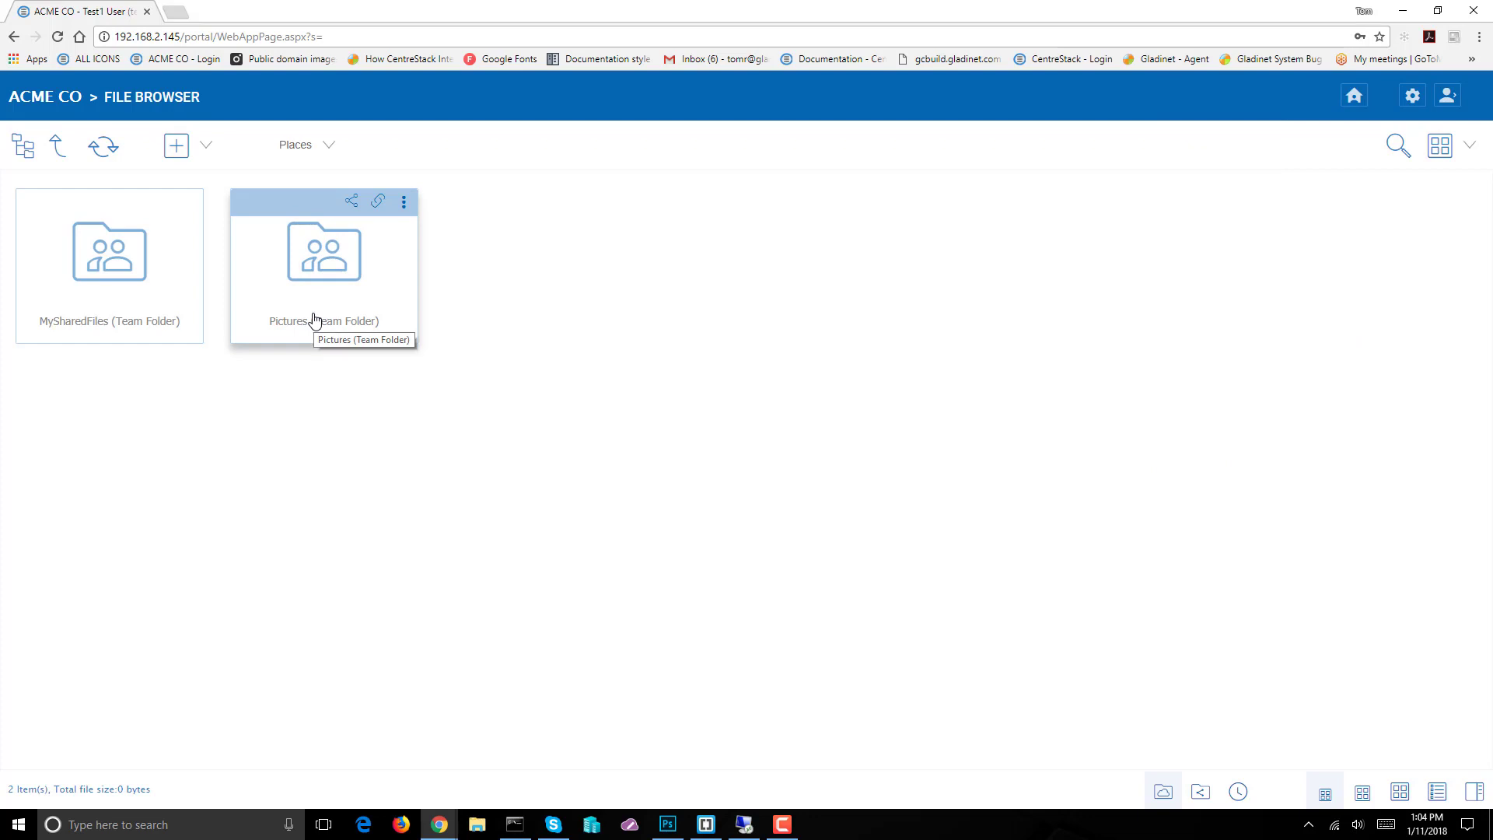
pyautogui.click(1410, 100)
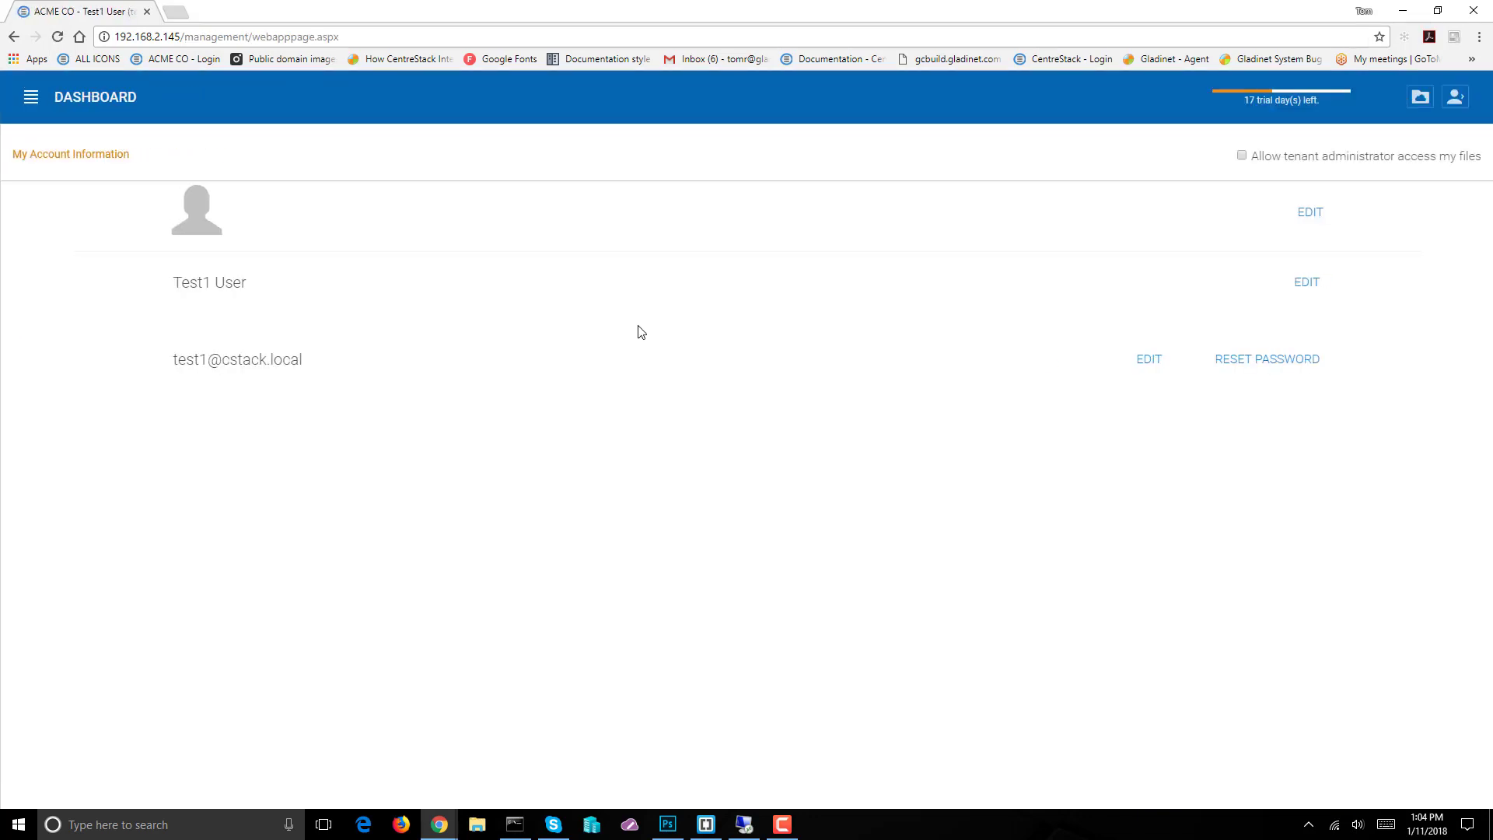
pyautogui.click(1455, 97)
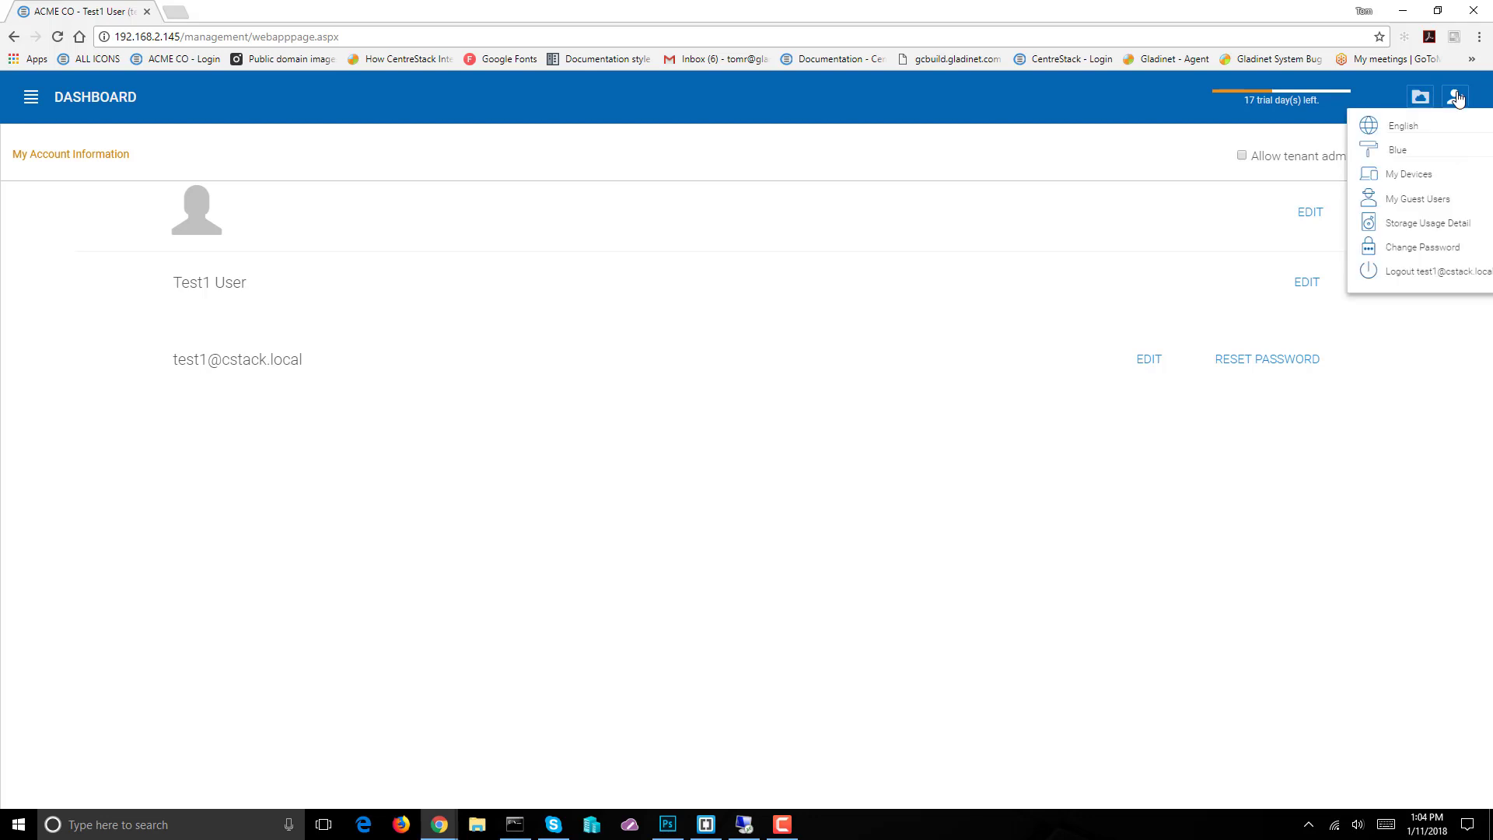
pyautogui.click(1420, 97)
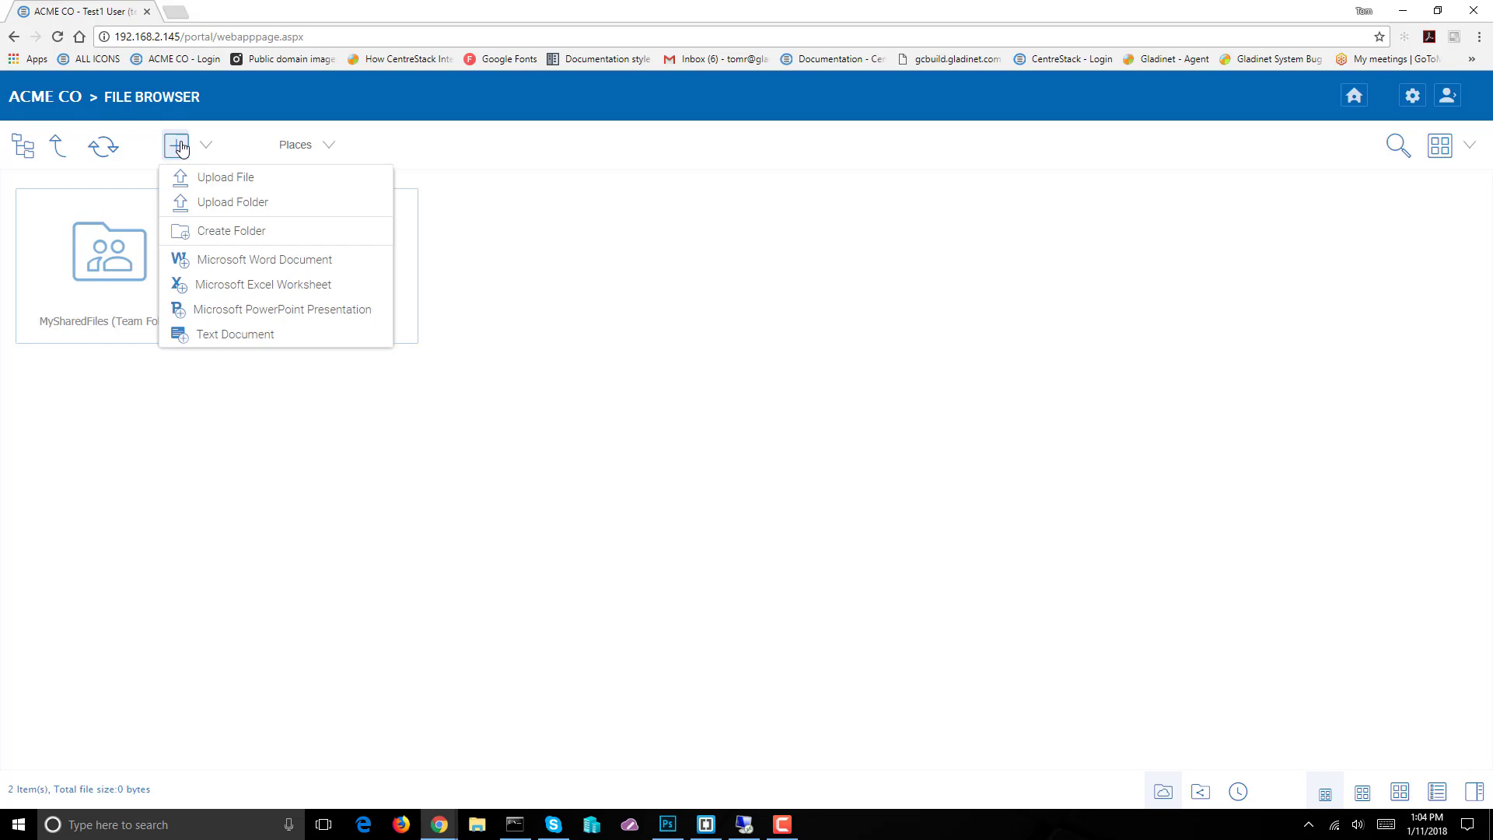
# Create a new folder named MyMusic, then switch to the management dashboard
pyautogui.click(213, 233)
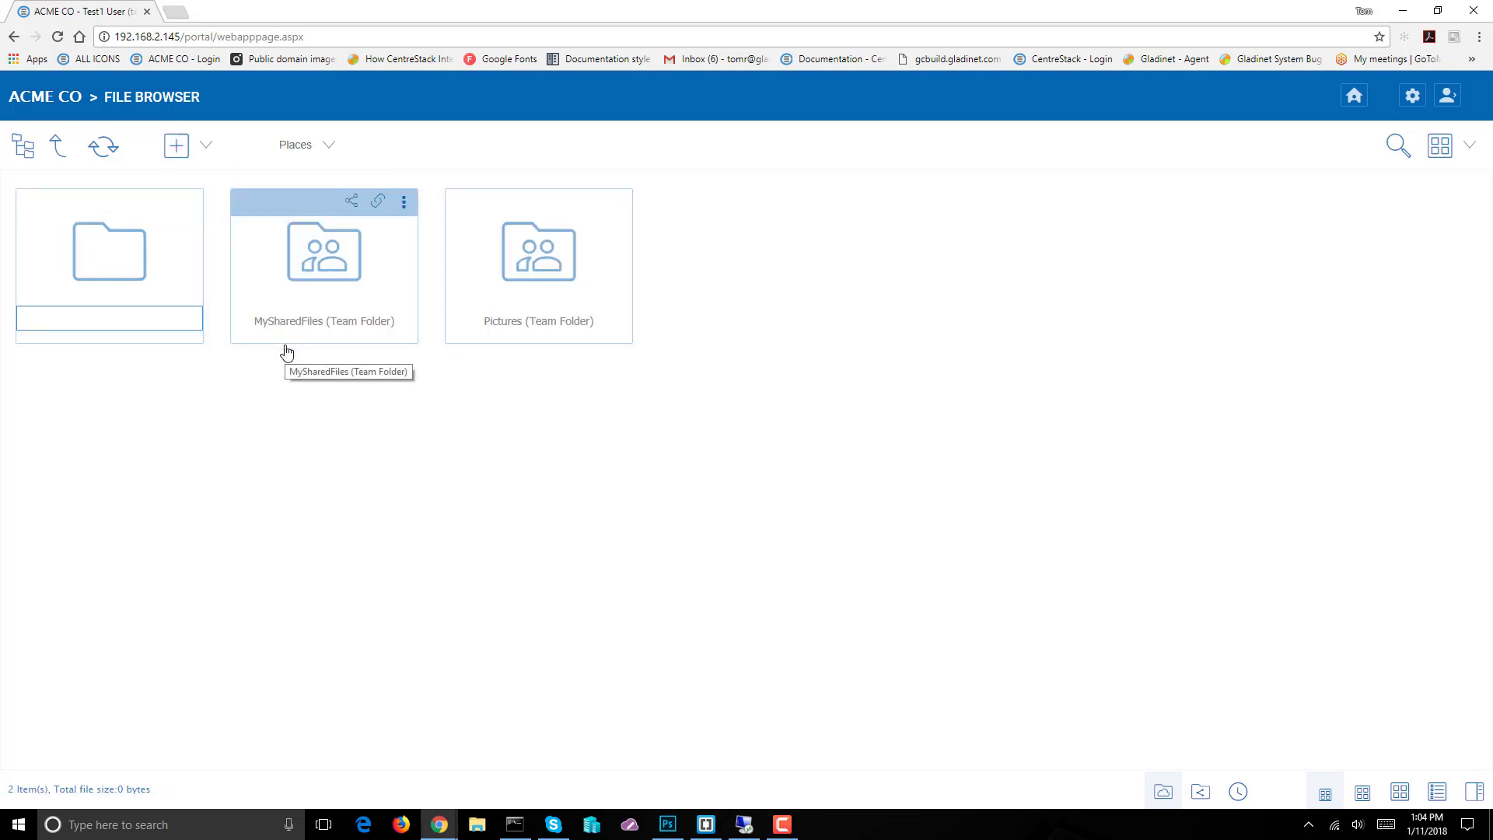
pyautogui.write('MyMusic')
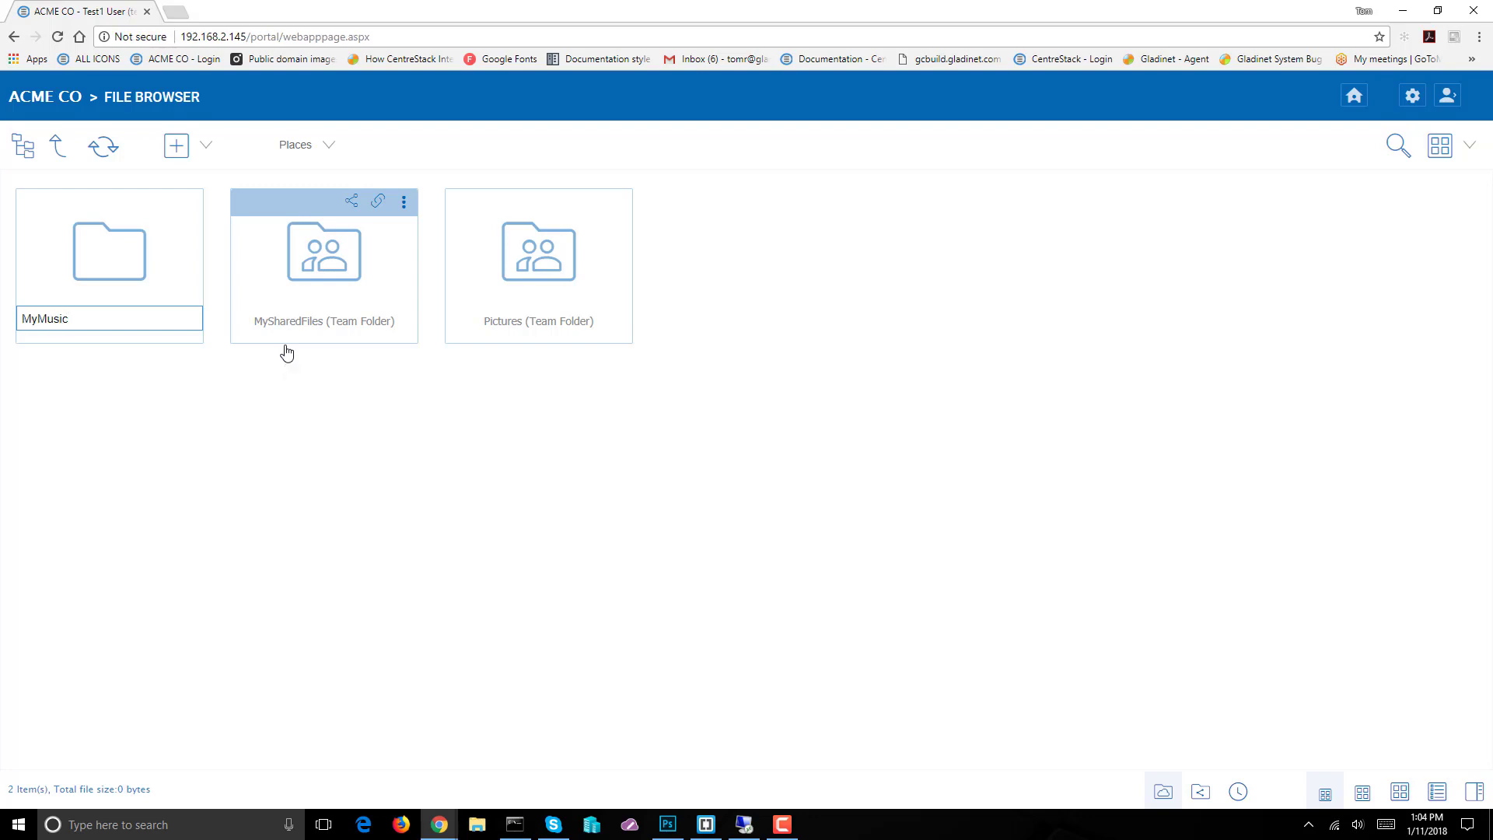
pyautogui.press('Return')
pyautogui.click(1412, 96)
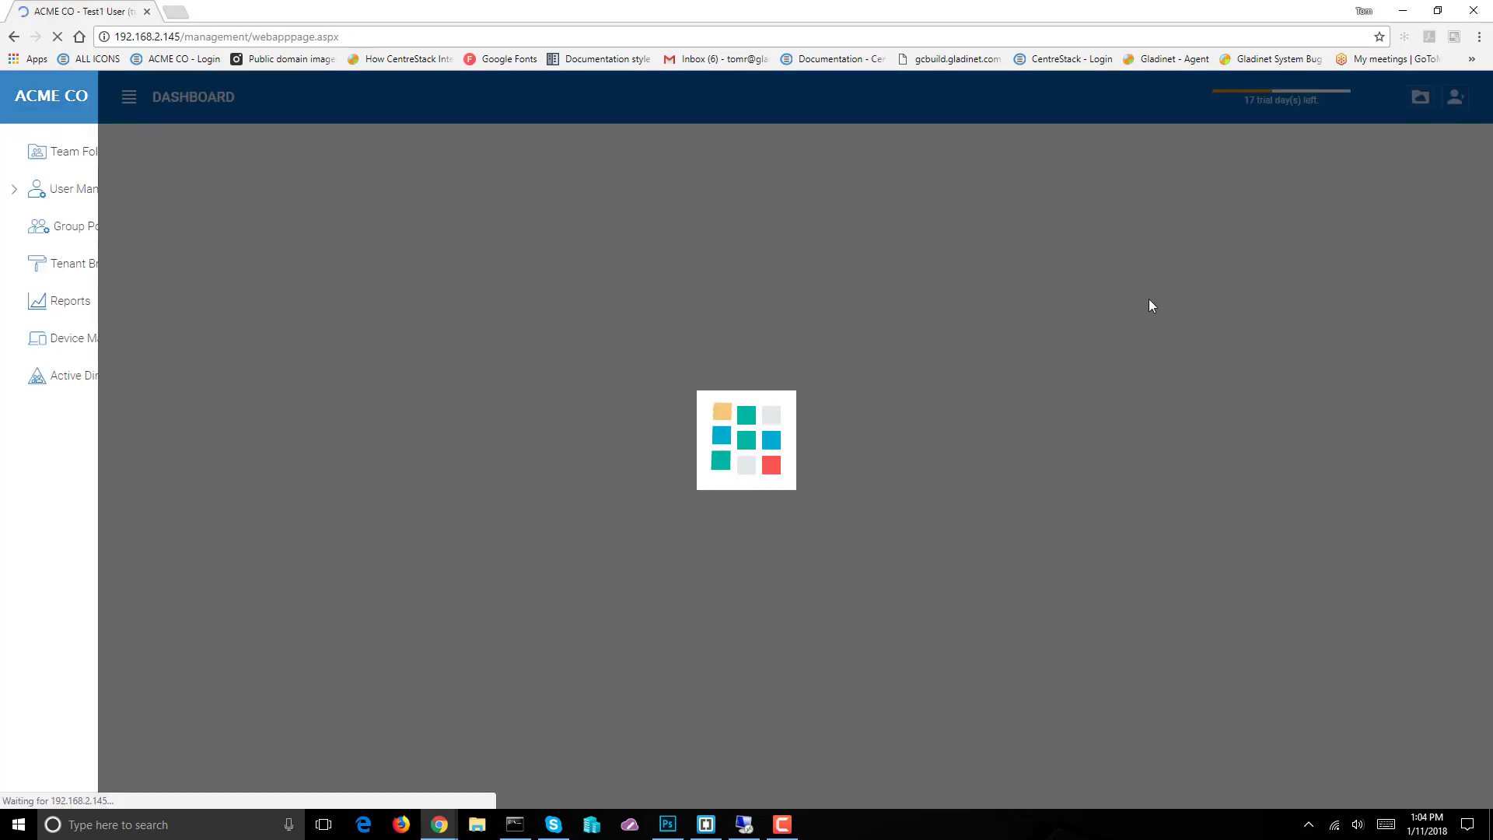
# Browse Test1's delegated console: Group Policy, Client Setting Manager, Active Directory, then Reports
pyautogui.click(34, 96)
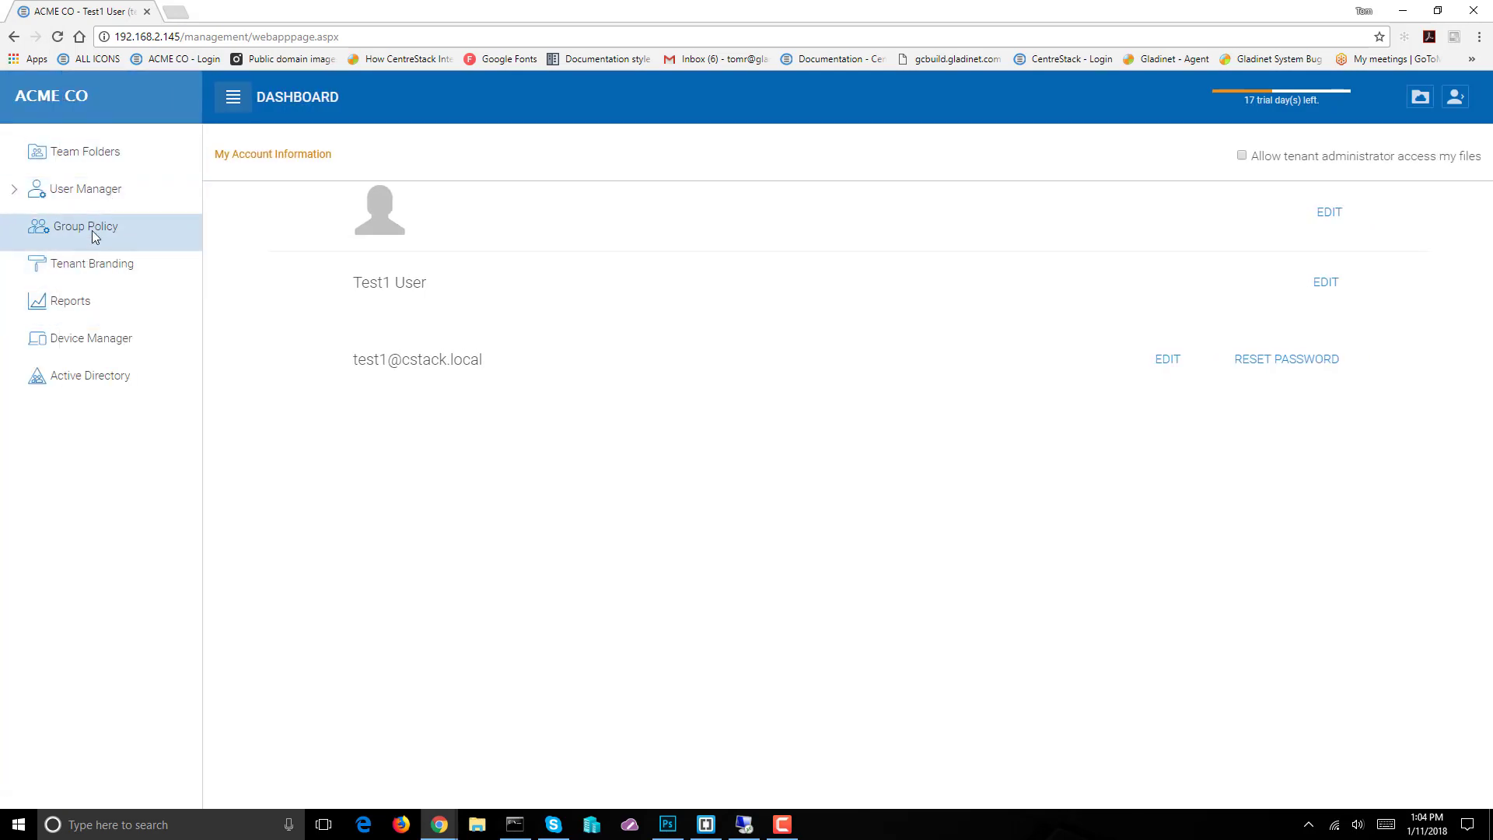
pyautogui.click(92, 230)
pyautogui.click(946, 293)
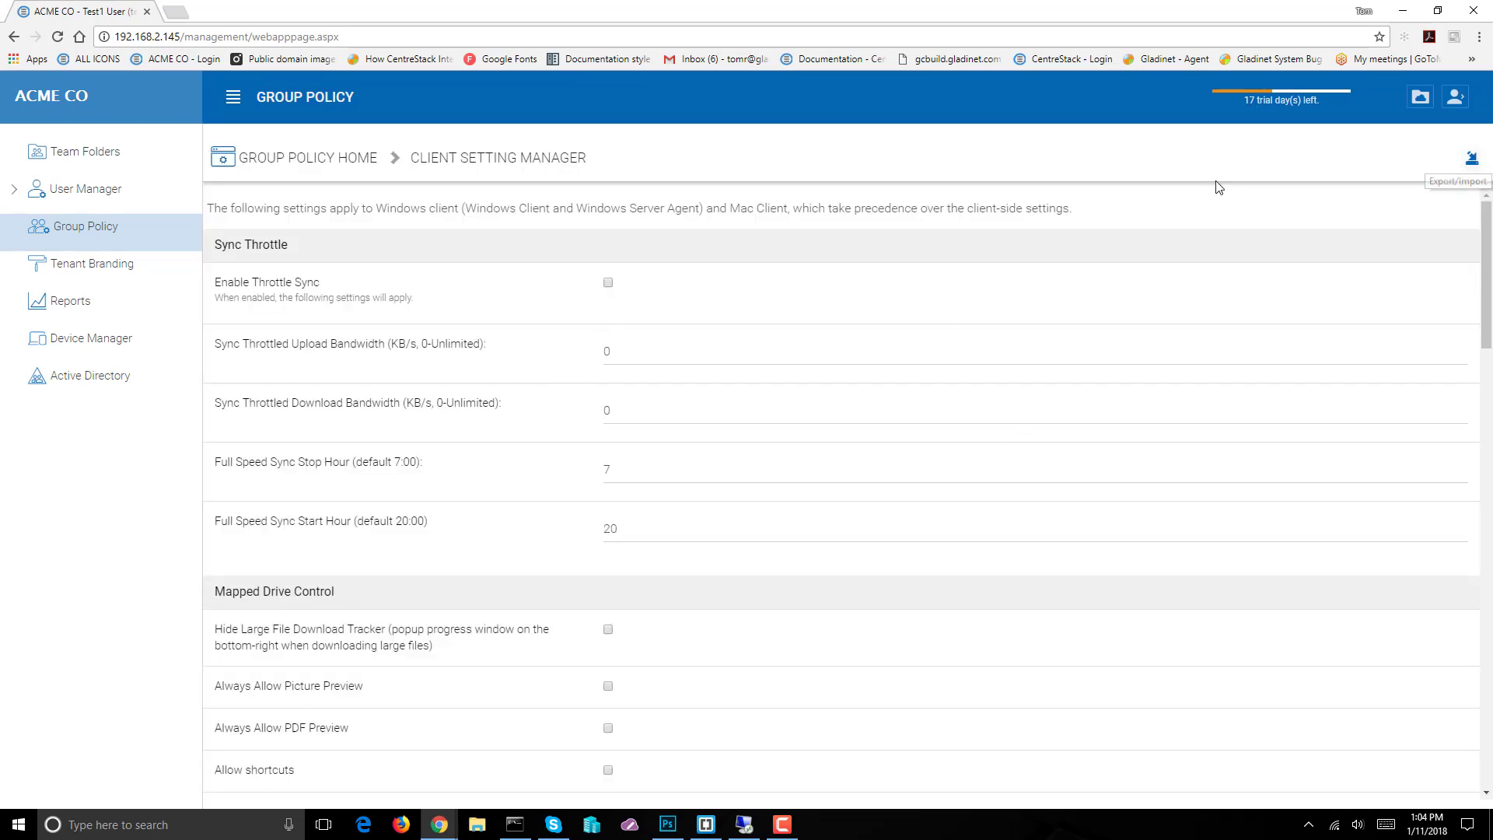
pyautogui.click(356, 159)
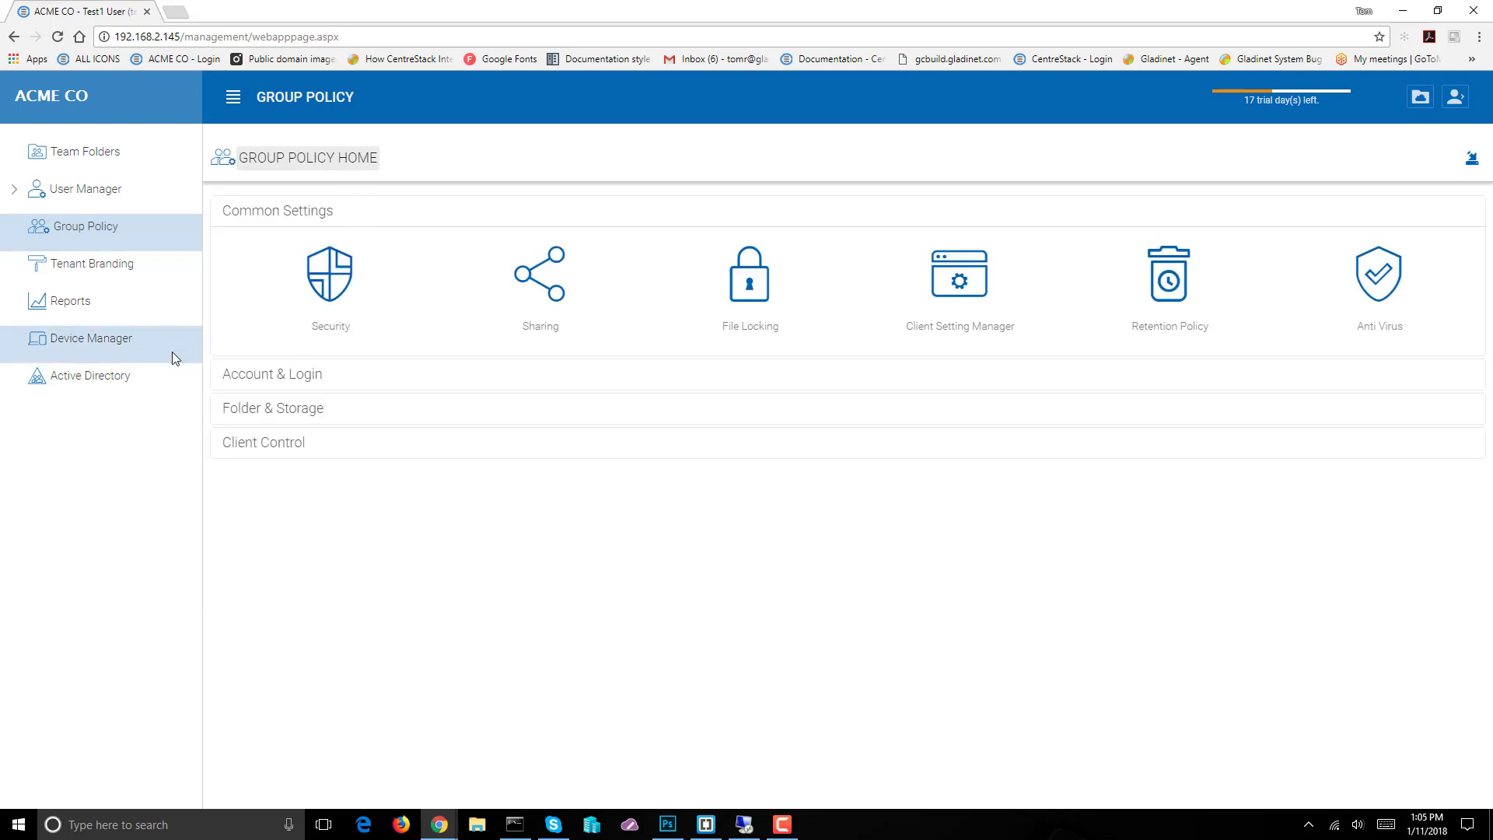
pyautogui.click(100, 384)
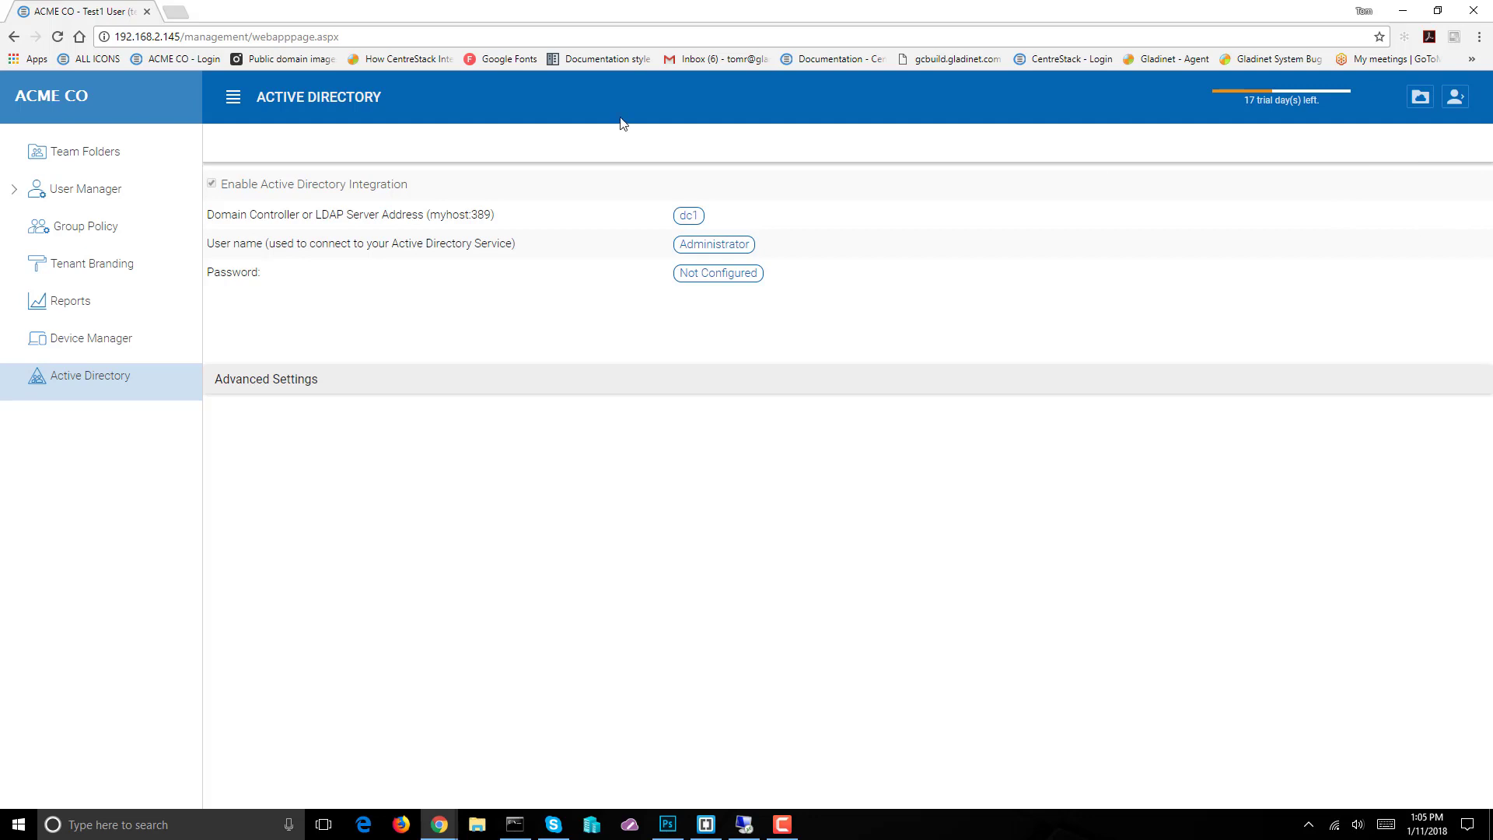
pyautogui.click(67, 300)
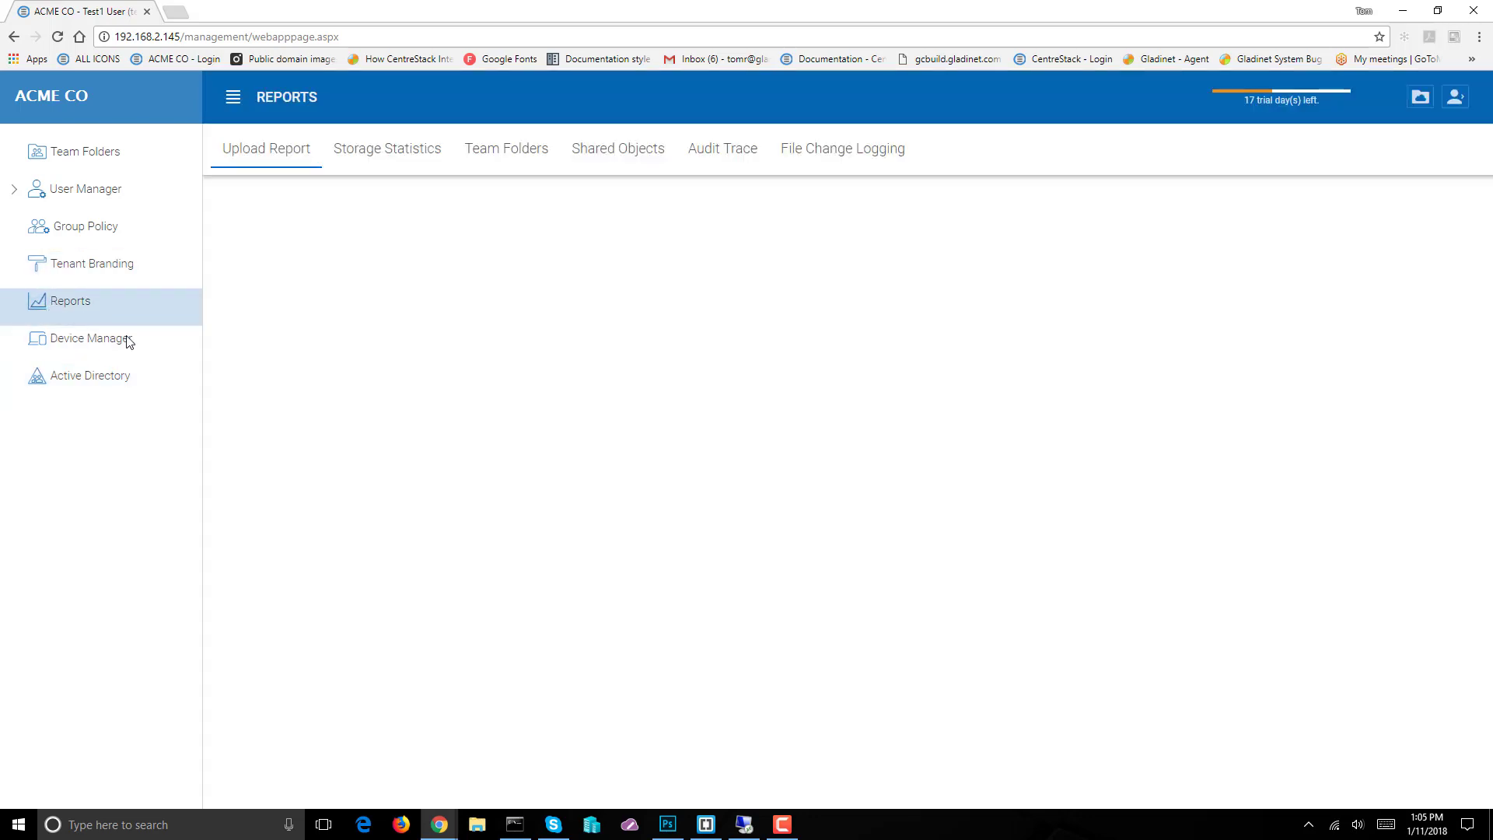